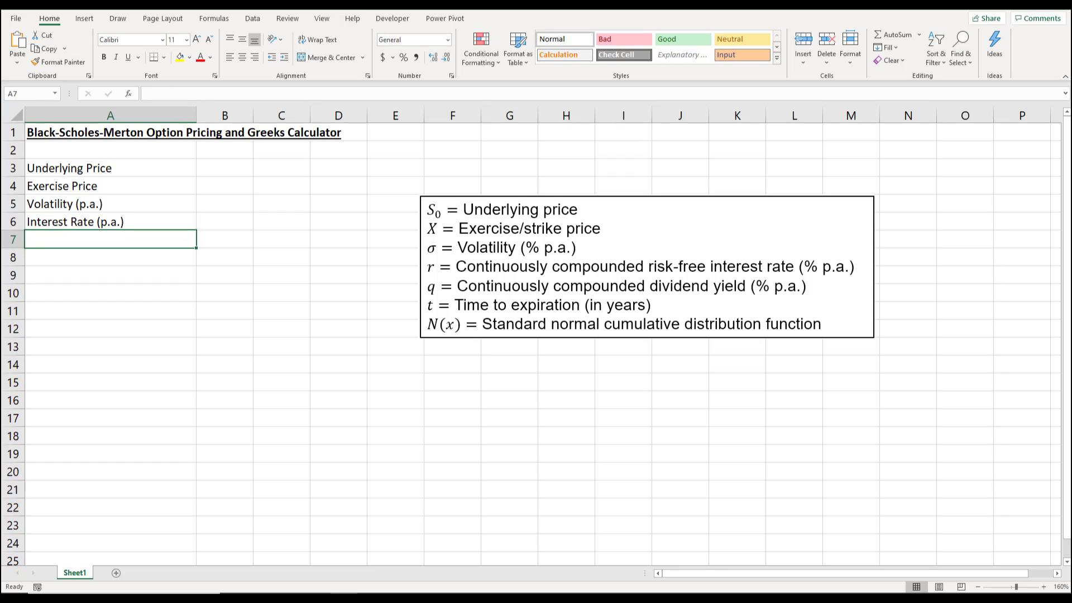
- Enter the labels "Dividend Yield (p.a.)" in A7 and "Time to Expiration (in years)" in A8
text(Dividend Y)
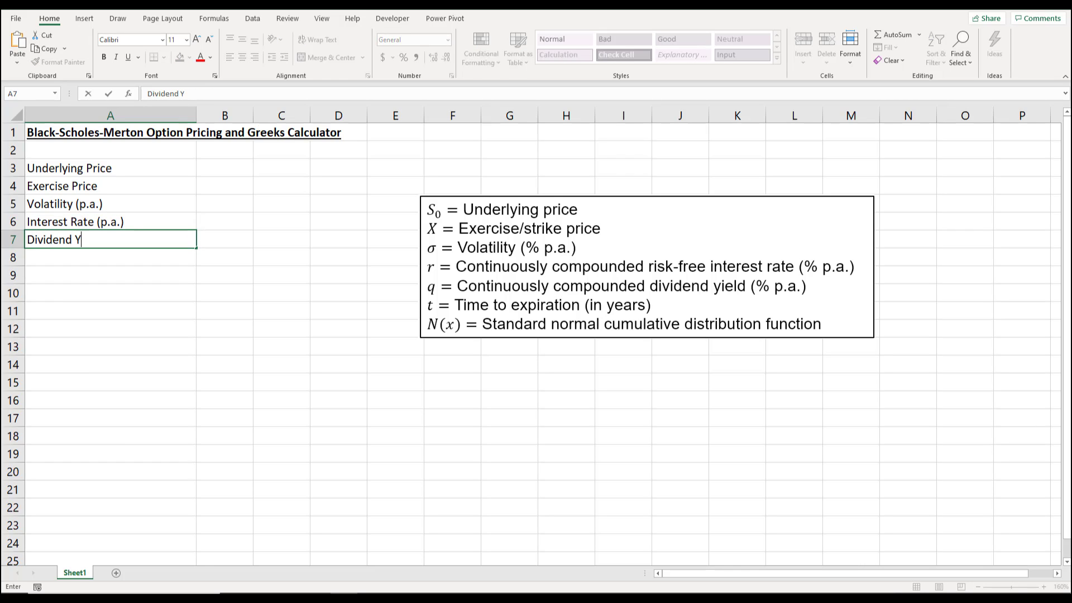
text(ield (p.a.))
key(Return)
text(Time to )
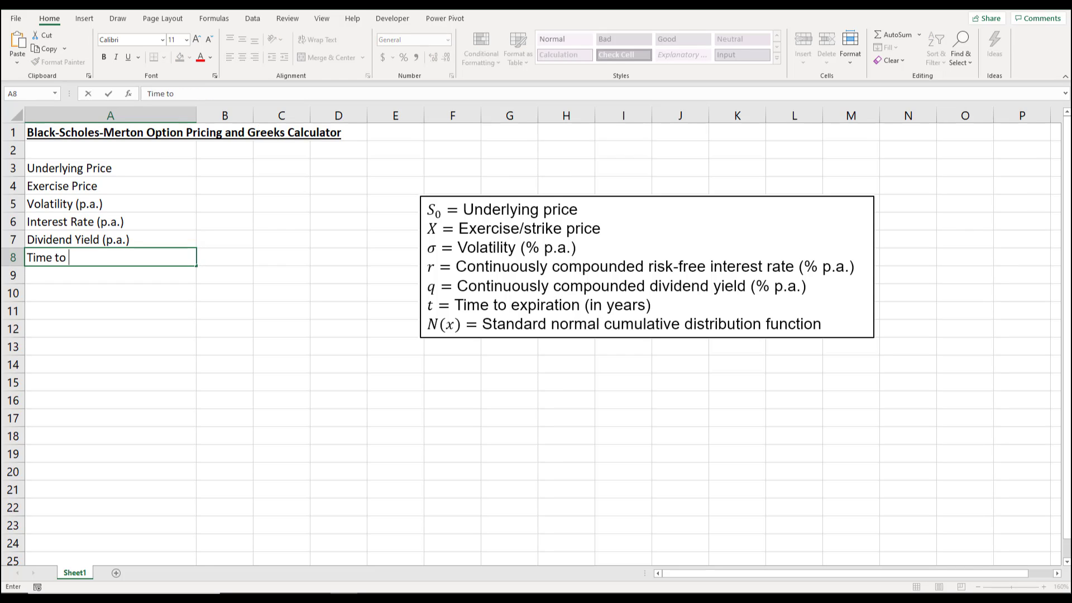
text(Expiration (in years))
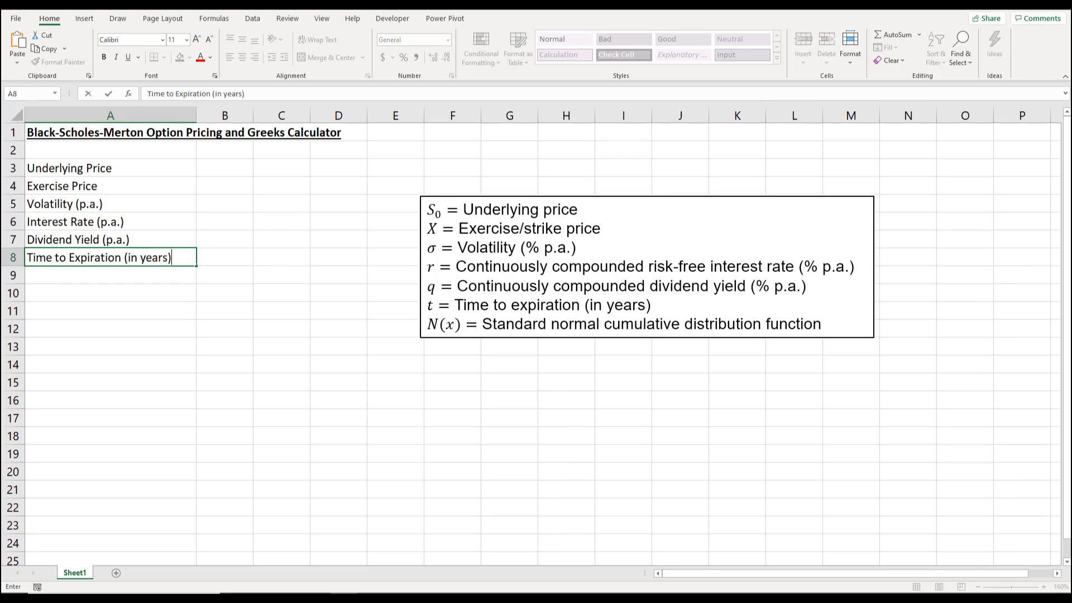
key(Return)
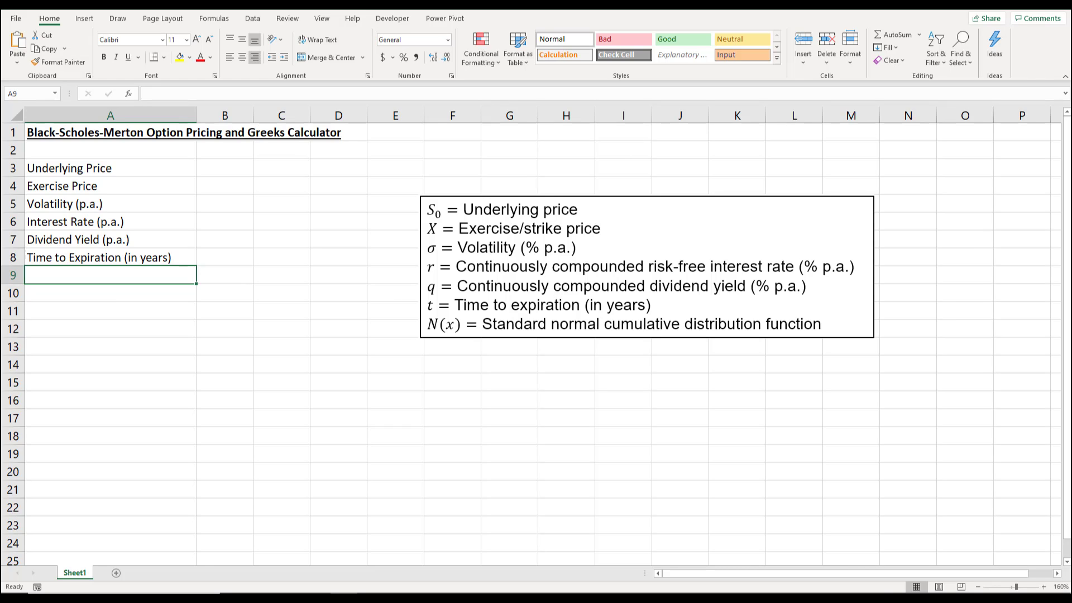
- Enter the sub-labels "Number of days to expiration" in A9 and "Number of days in the year" in A10
text(Number of days)
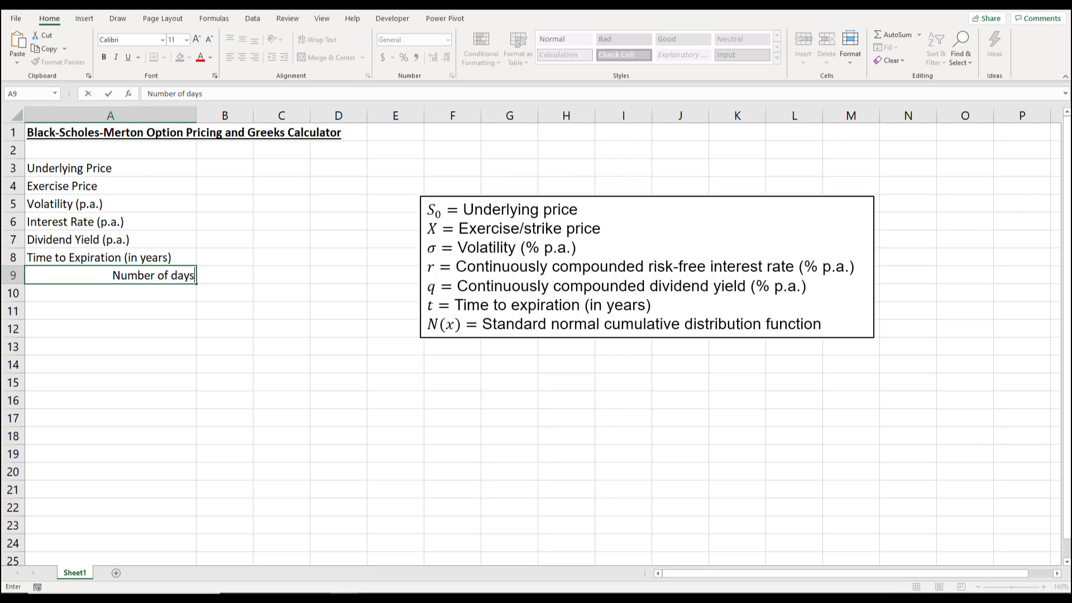
text( to expiration)
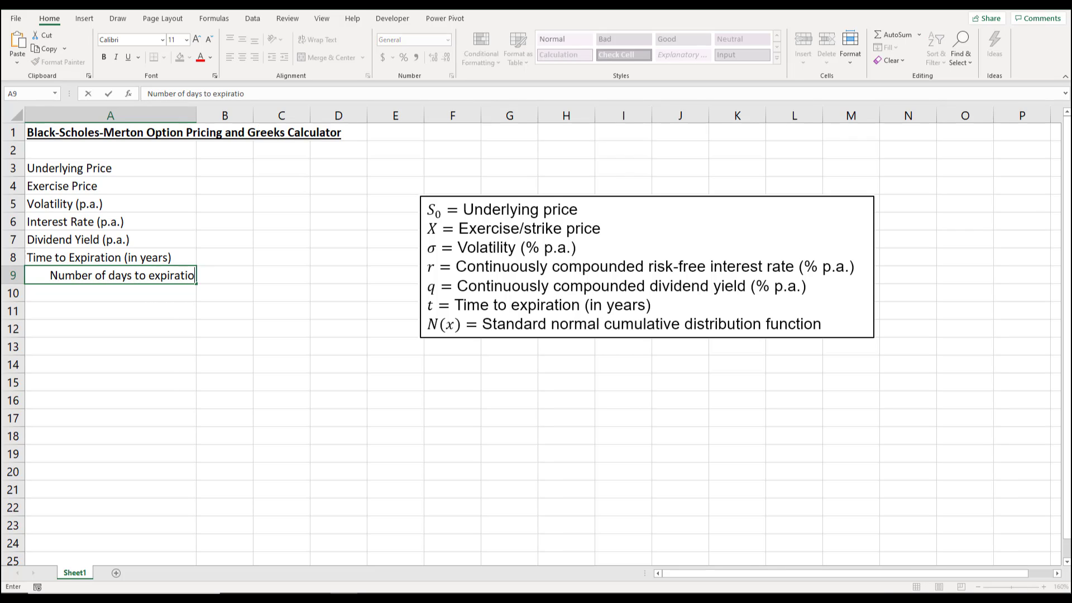
key(Return)
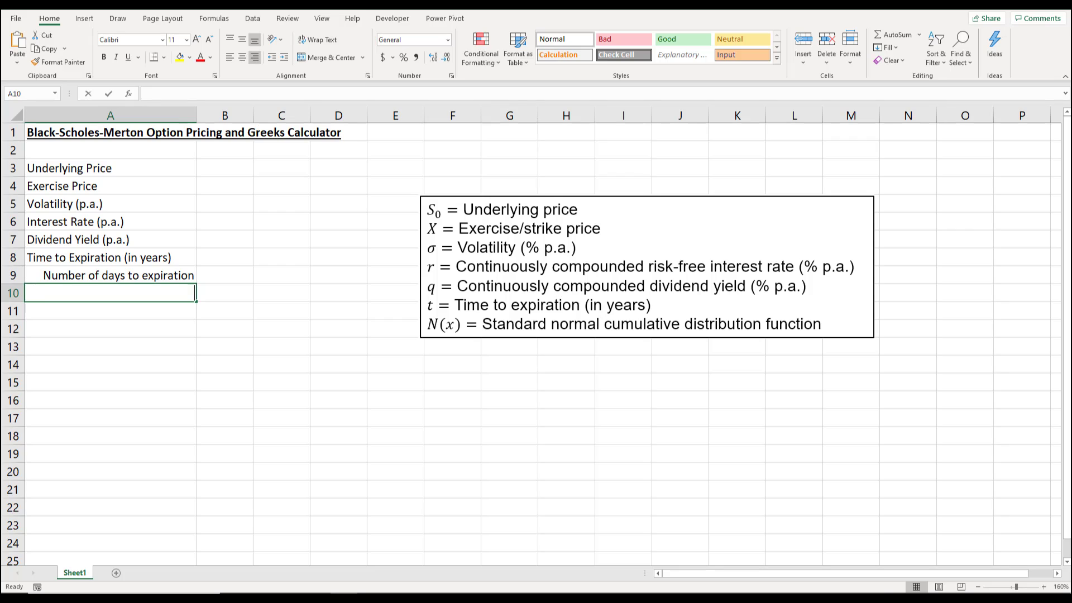
text(Number of days in)
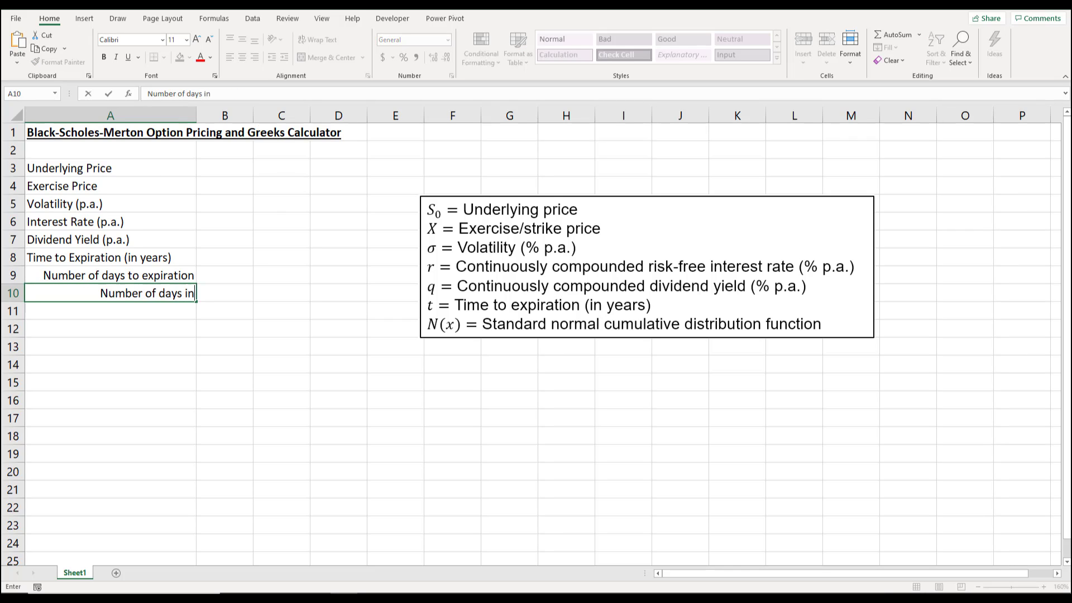
text( the year)
key(Return)
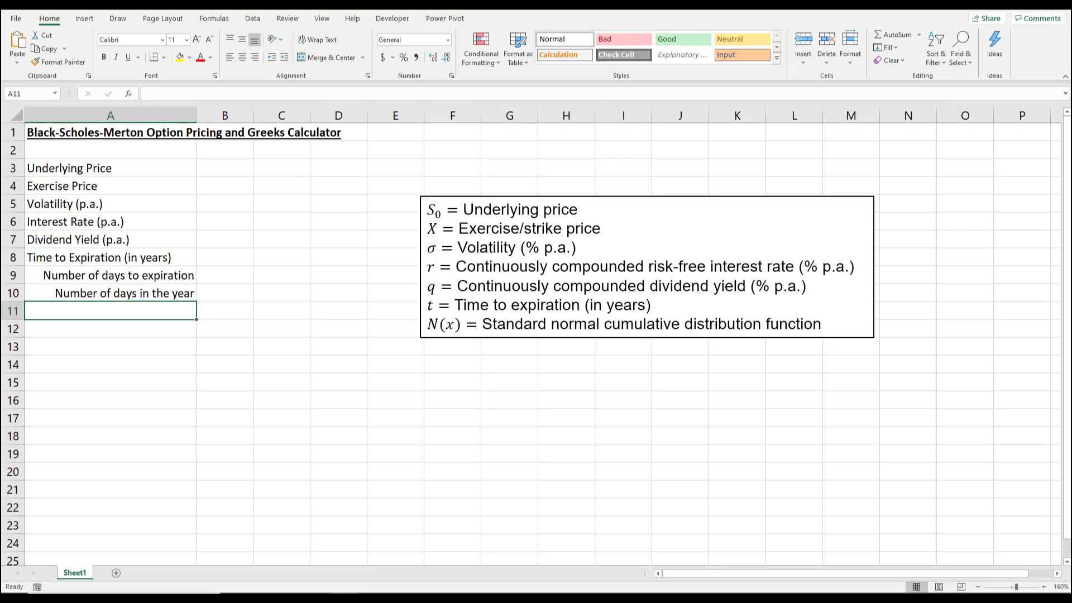
- Make the labels from Underlying Price to Time to Expiration in A3:A8 bold
key(Up)
key(Up)
key(Up)
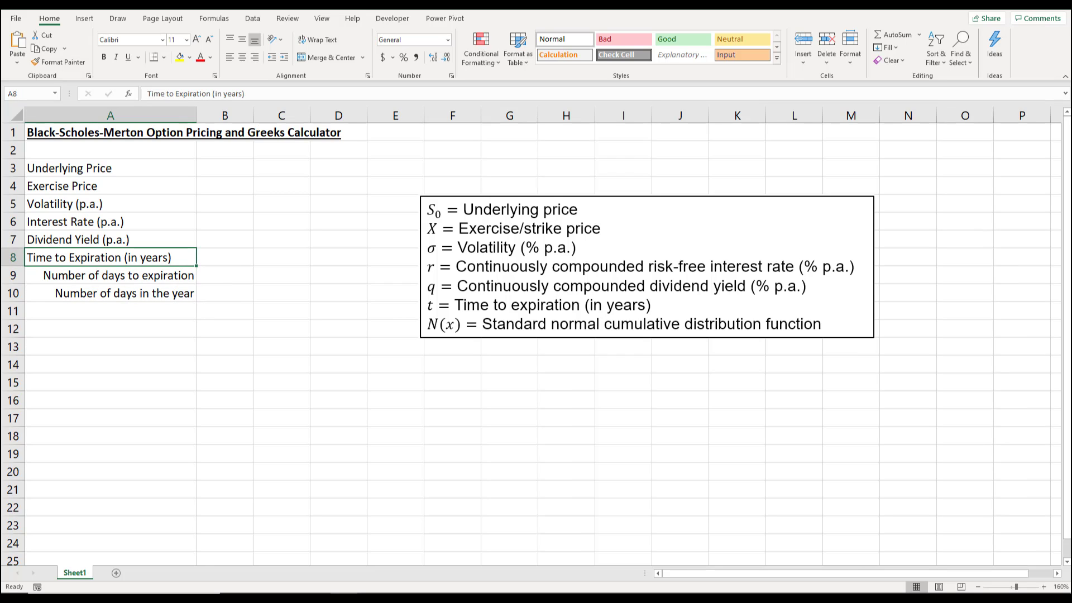
key(shift+Up)
key(shift+Up)
key(shift+Up)
key(shift+Up)
key(shift+Up)
key(ctrl+b)
- Enter an underlying price of 307.35 in B3 and an exercise price of 335 in B4
click(225, 239)
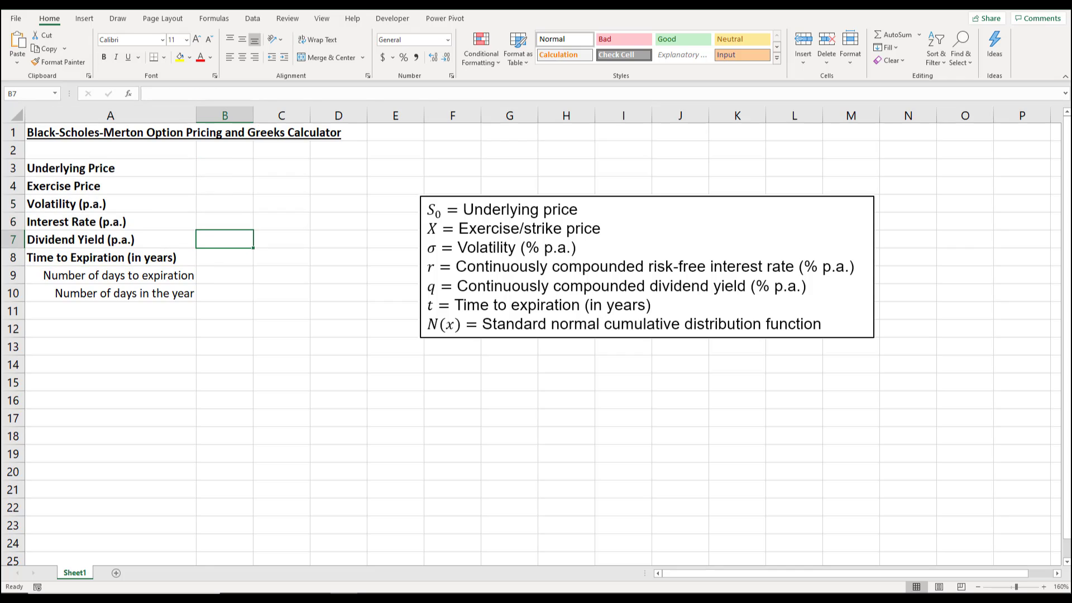
click(226, 186)
click(225, 221)
click(225, 275)
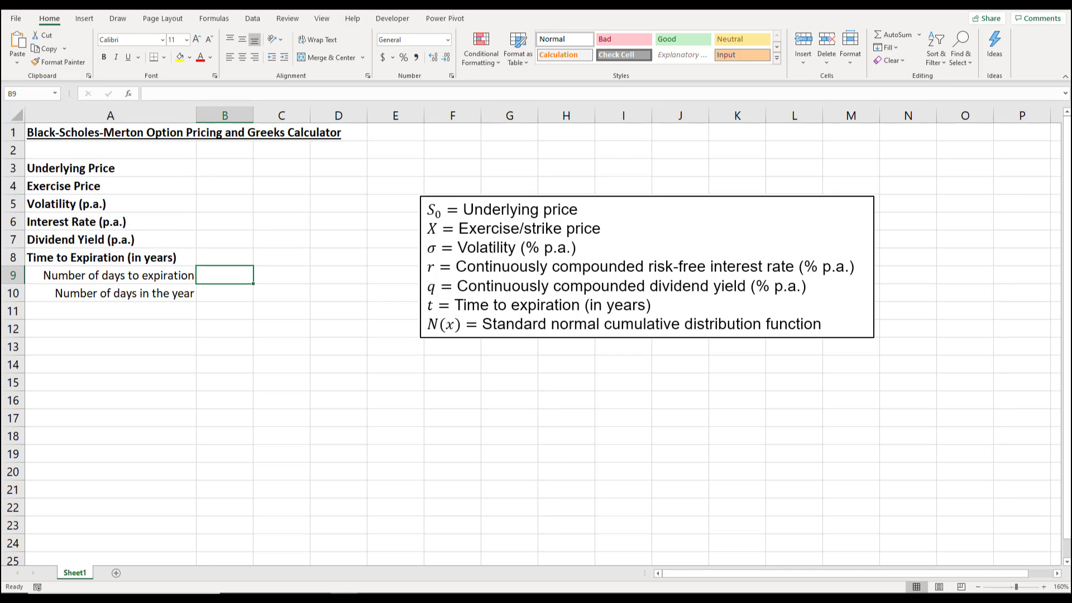
key(Up)
key(Up)
key(Up)
key(Up)
key(Up)
key(Up)
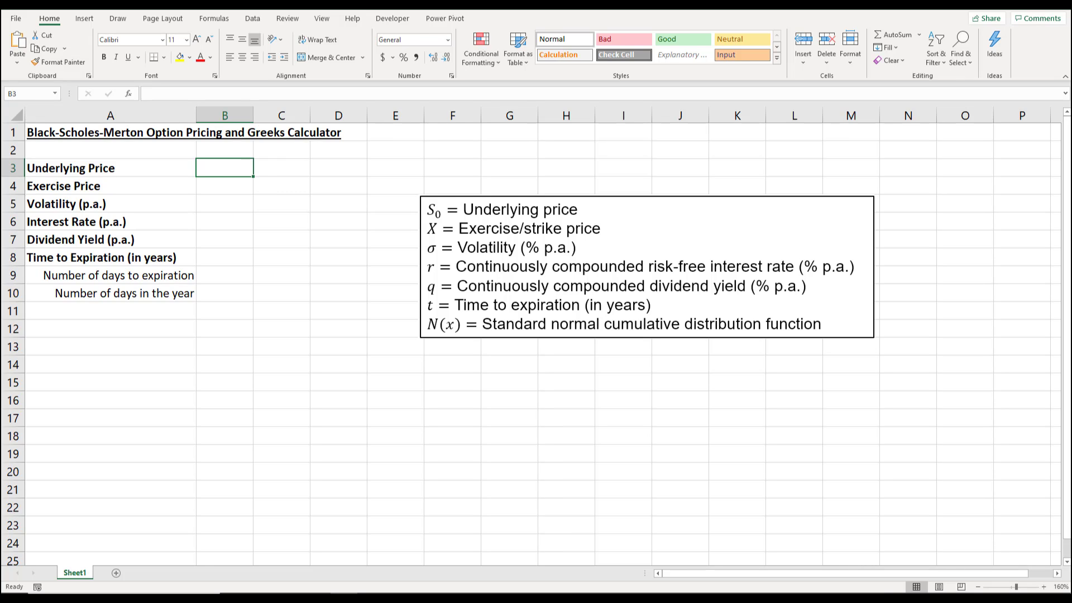
text(301)
key(BackSpace)
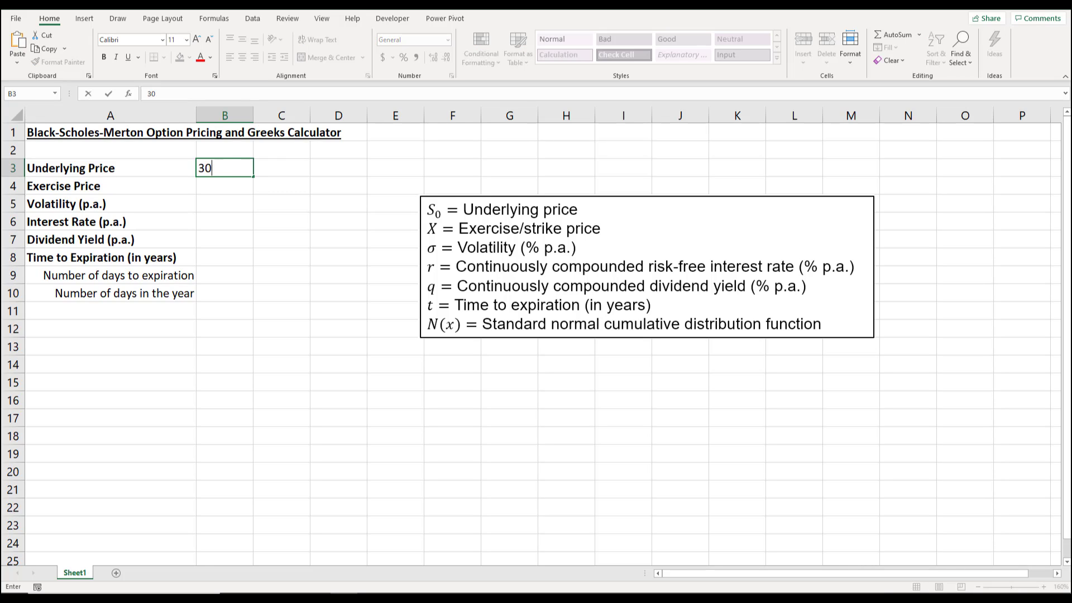
text(7.35)
key(Return)
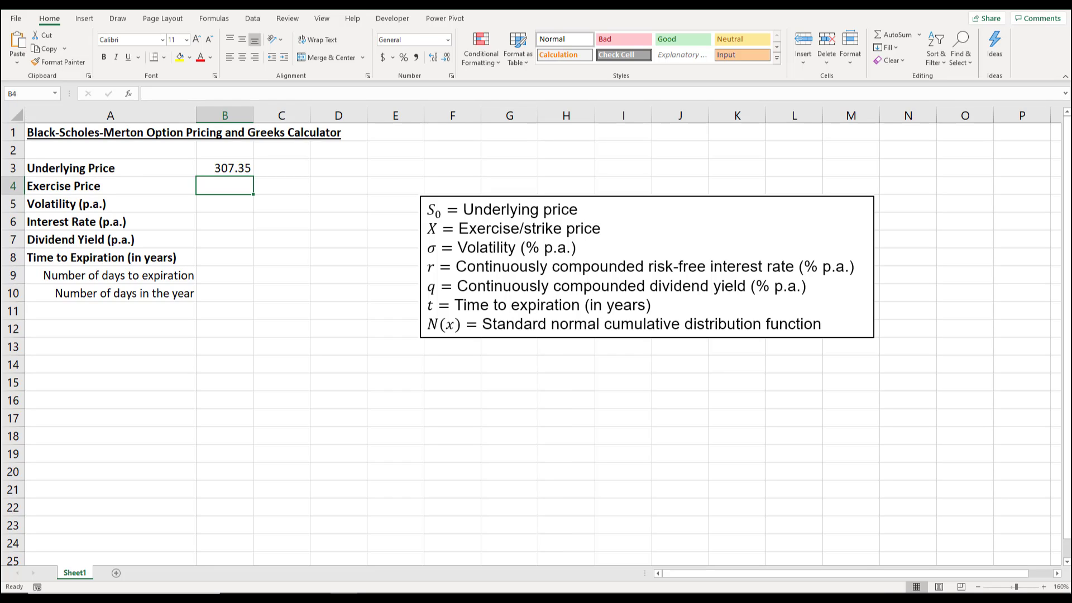
text(335)
key(Return)
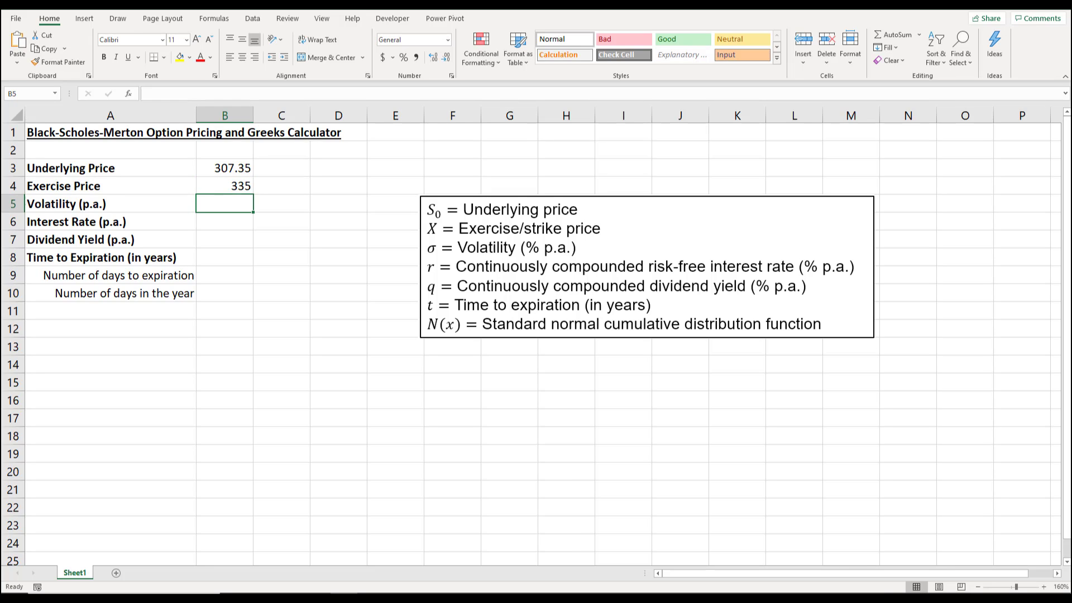
- Enter 25% volatility in B5, a 2% interest rate in B6 and a 0% dividend yield in B7
click(225, 186)
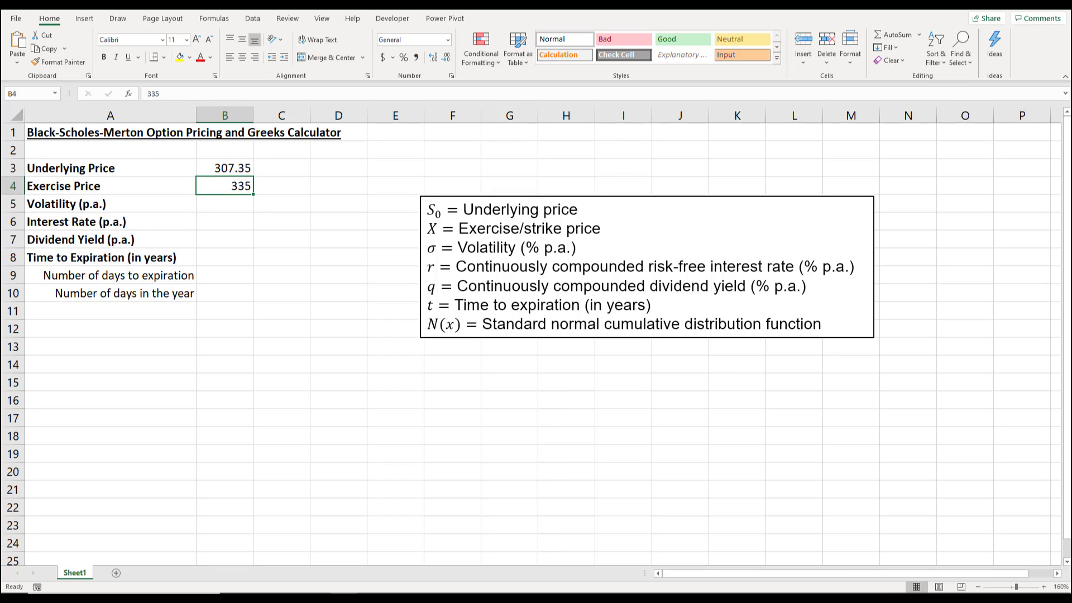
click(225, 204)
text(25%)
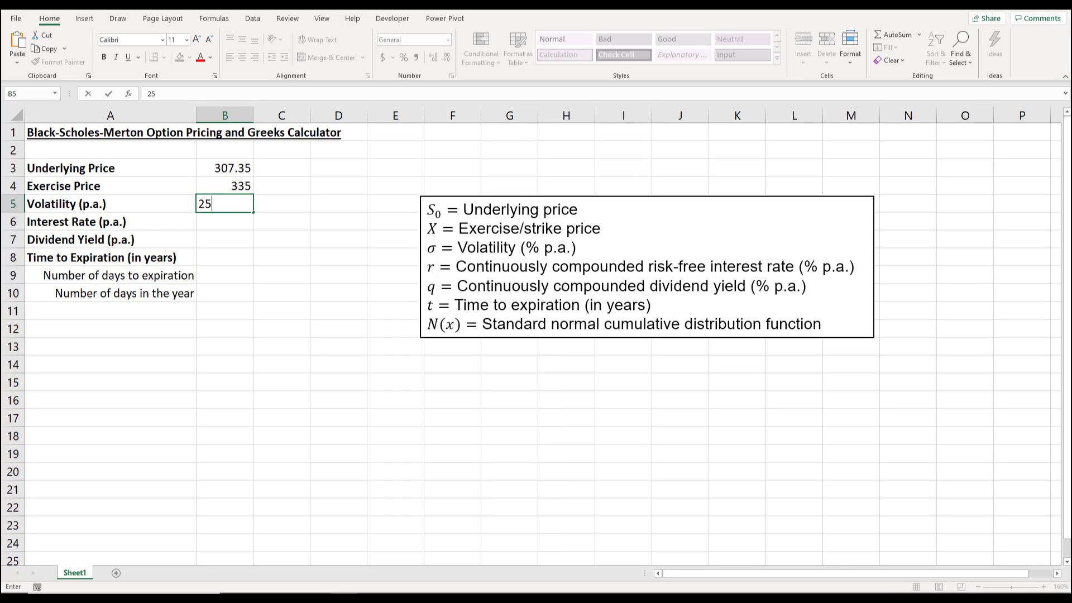
key(Return)
click(224, 204)
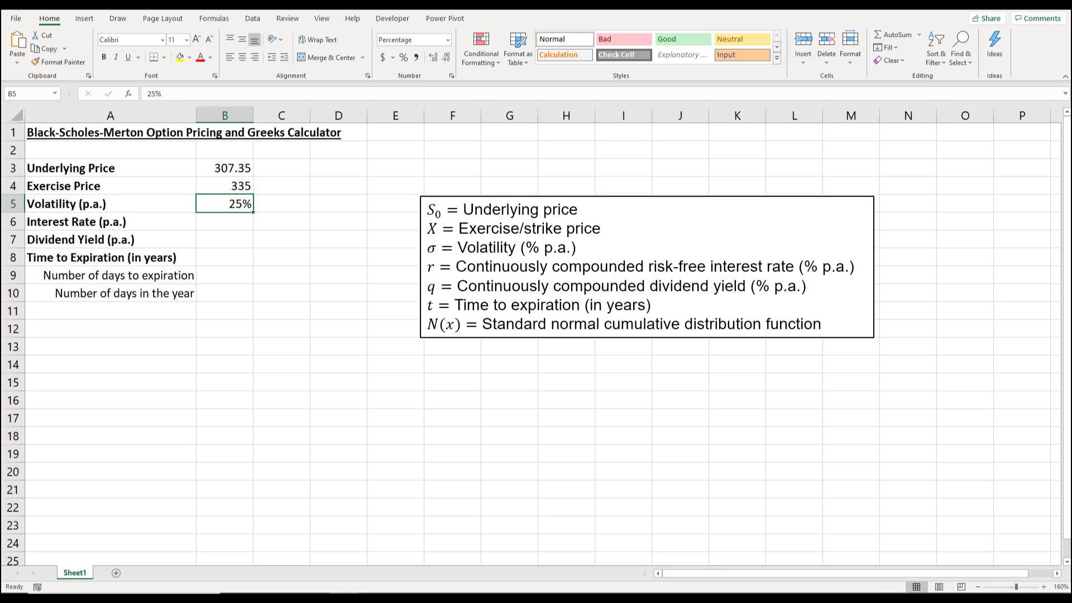
click(225, 222)
text(2%)
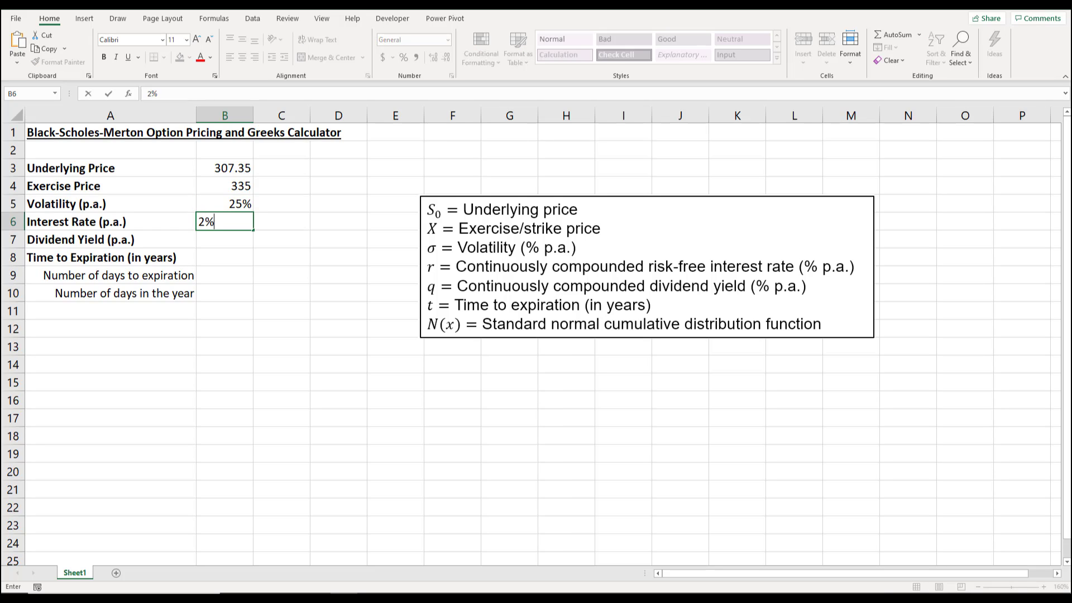
key(Return)
text(0%)
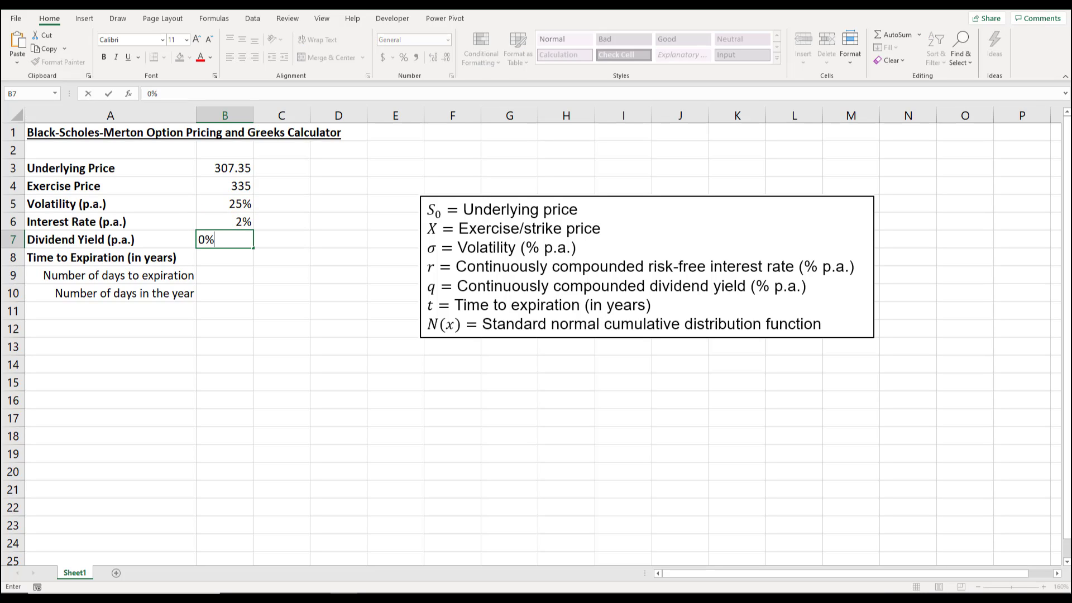
key(Return)
key(Return)
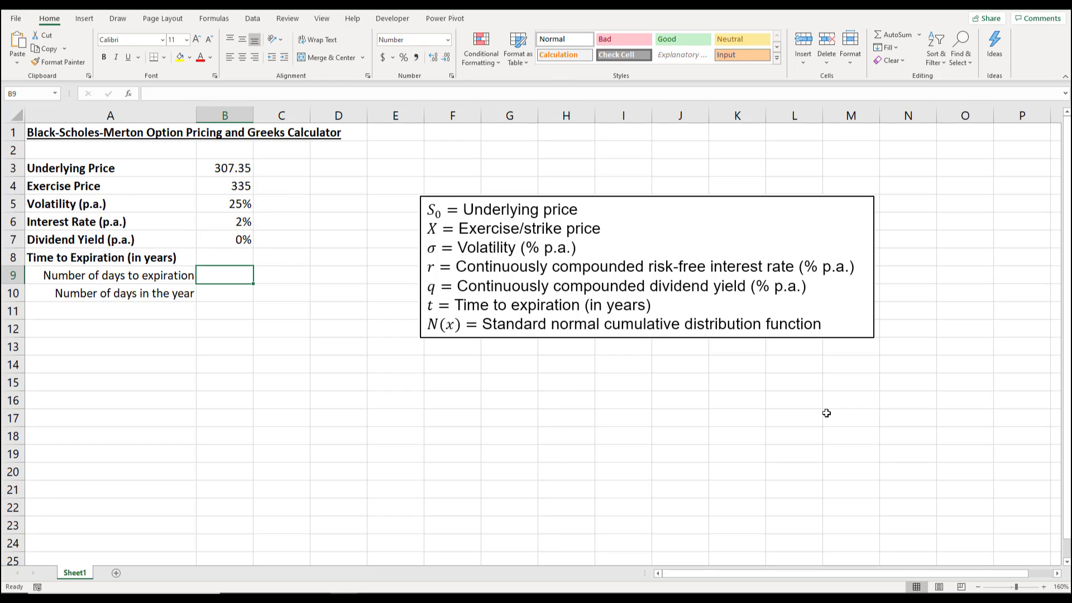
- Enter 102 days to expiration in B9 and 365 days in the year in B10
text(102)
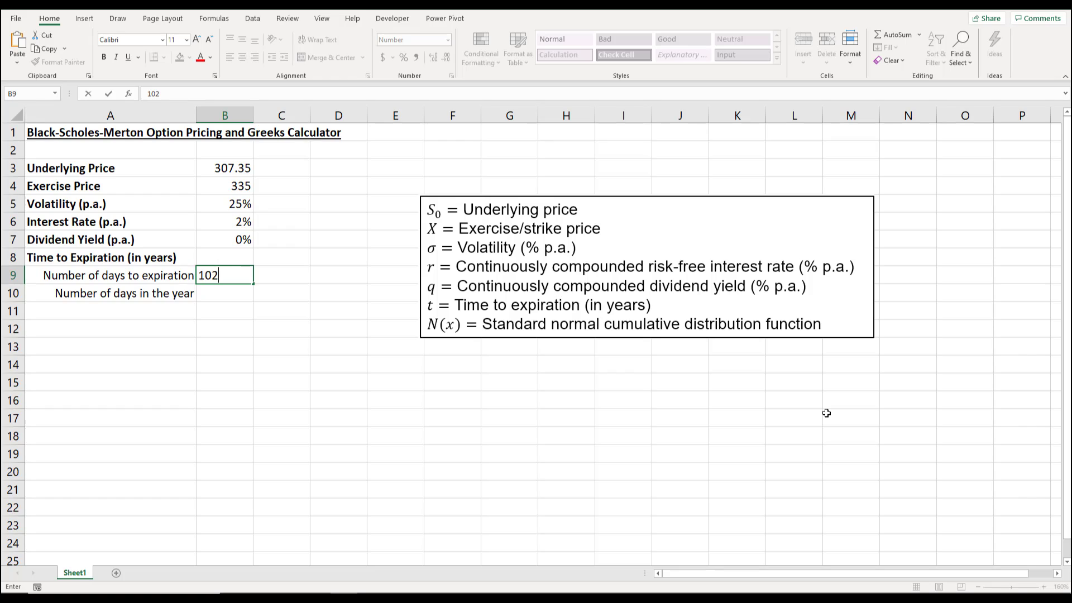
key(Return)
text(365)
key(Return)
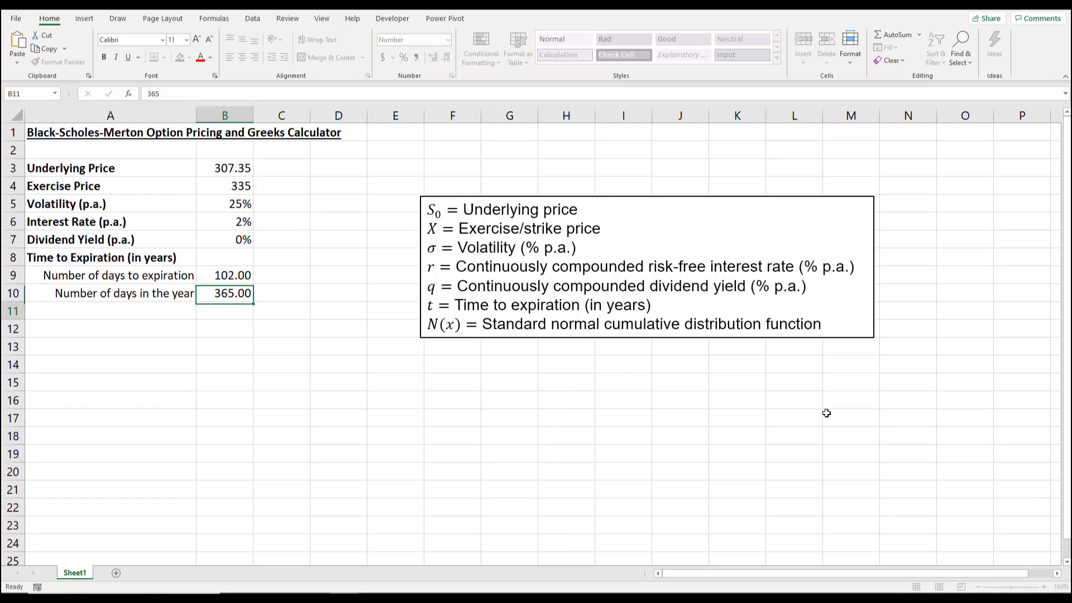
- Format the two day counts in B9:B10 to show no decimal places
key(Up)
key(shift+Up)
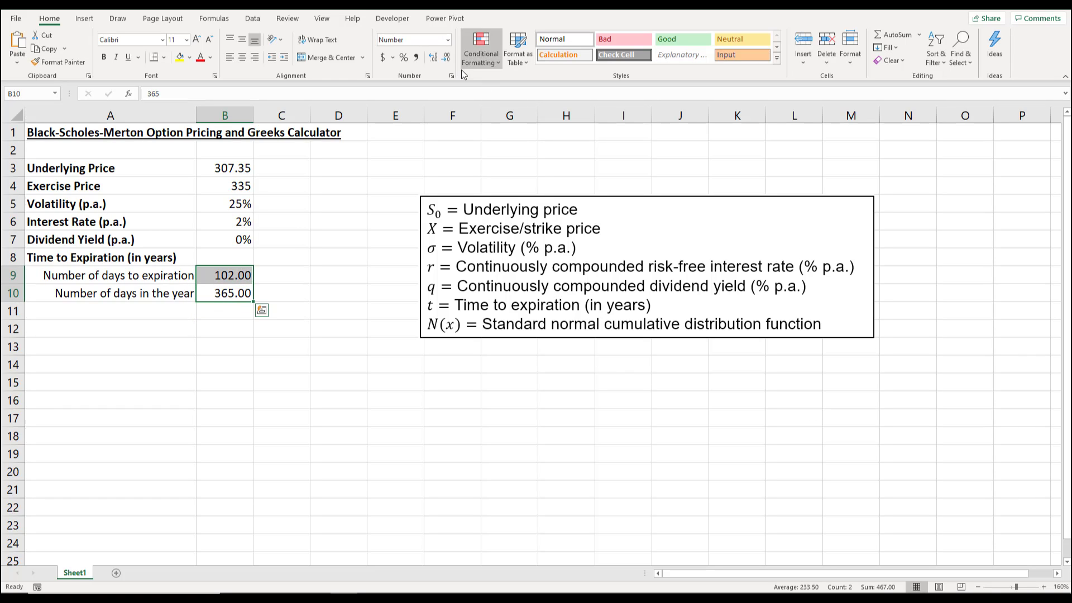
click(446, 56)
click(446, 57)
click(418, 223)
- Calculate the time to expiration in B8 with =B9/B10 and format it to four decimal places
click(240, 258)
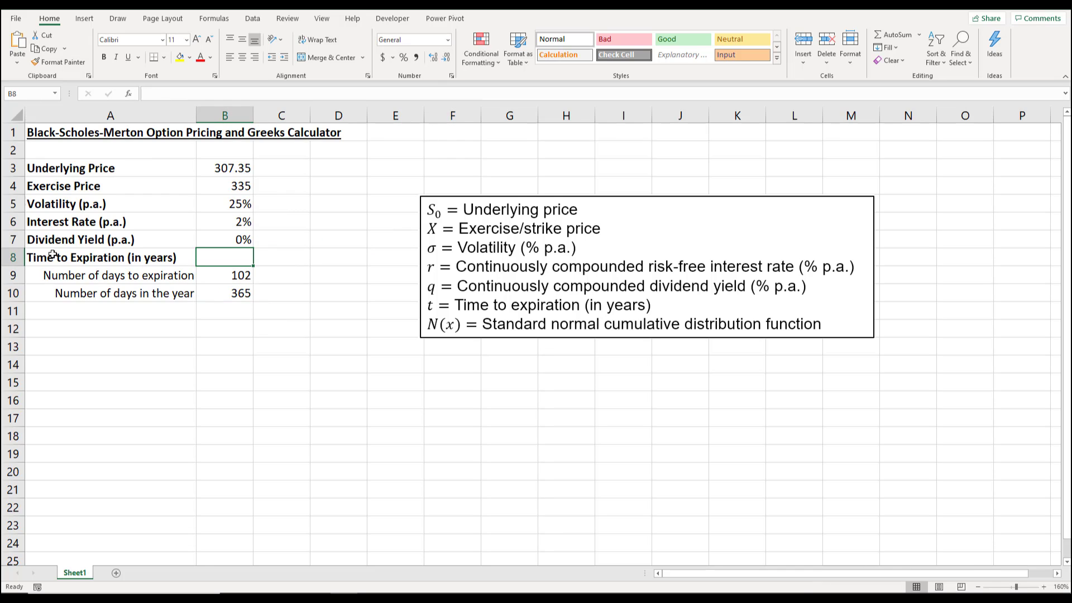
text(=)
key(Down)
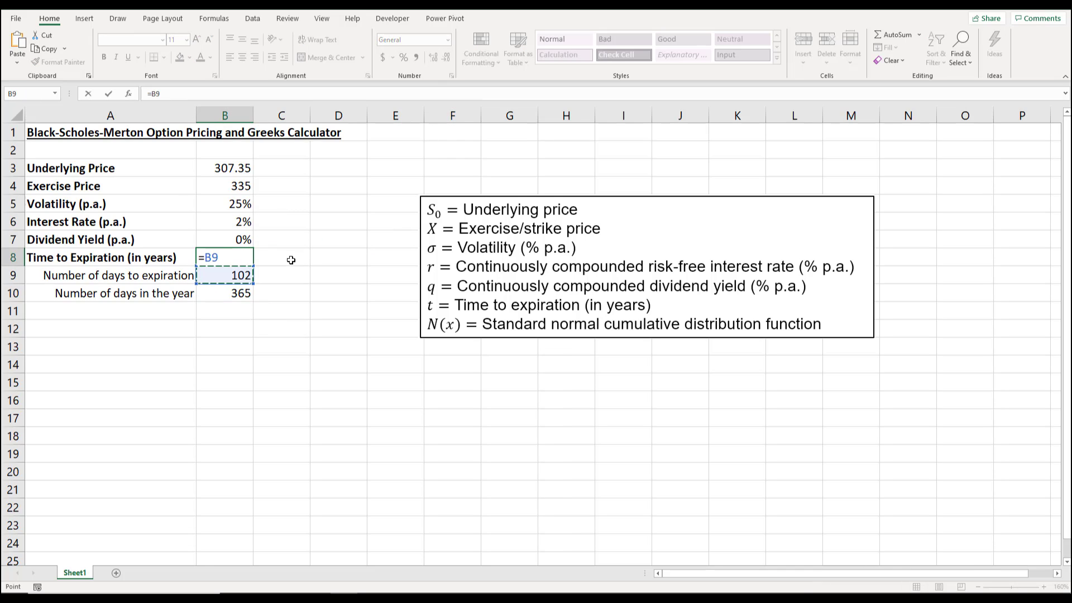
text(/)
key(Down)
key(Down)
key(ctrl+Return)
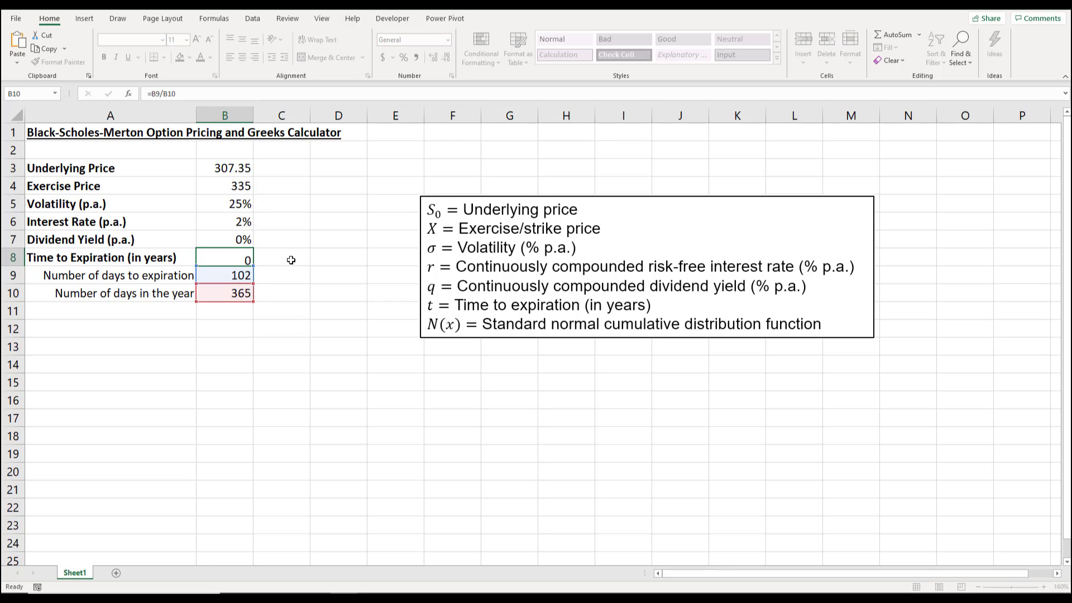
click(446, 58)
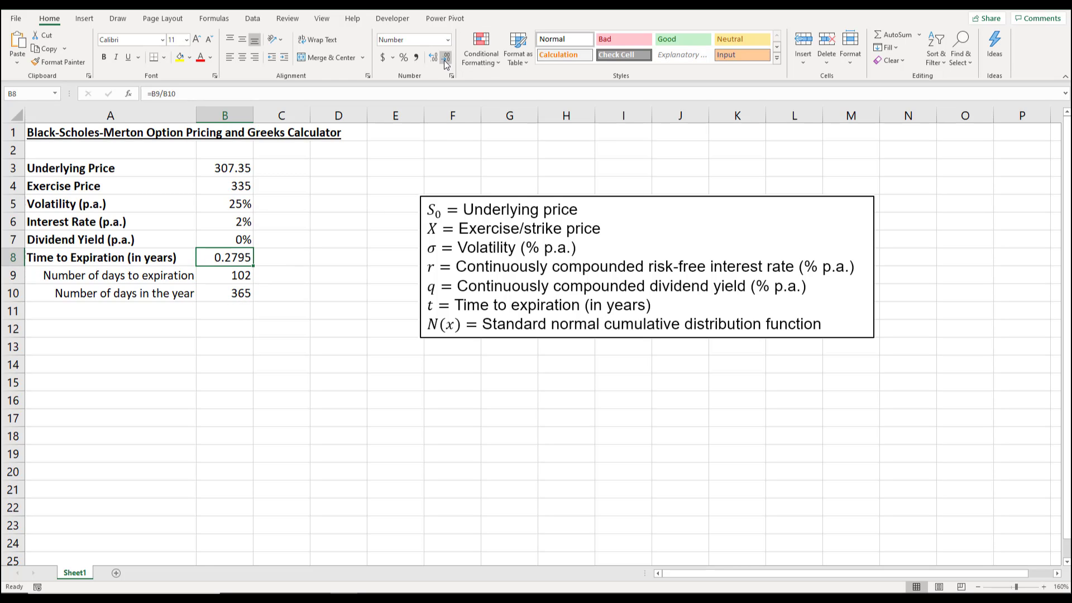
- Format the exercise price in B4 and the percentages in B5:B7 to two decimal places
click(238, 186)
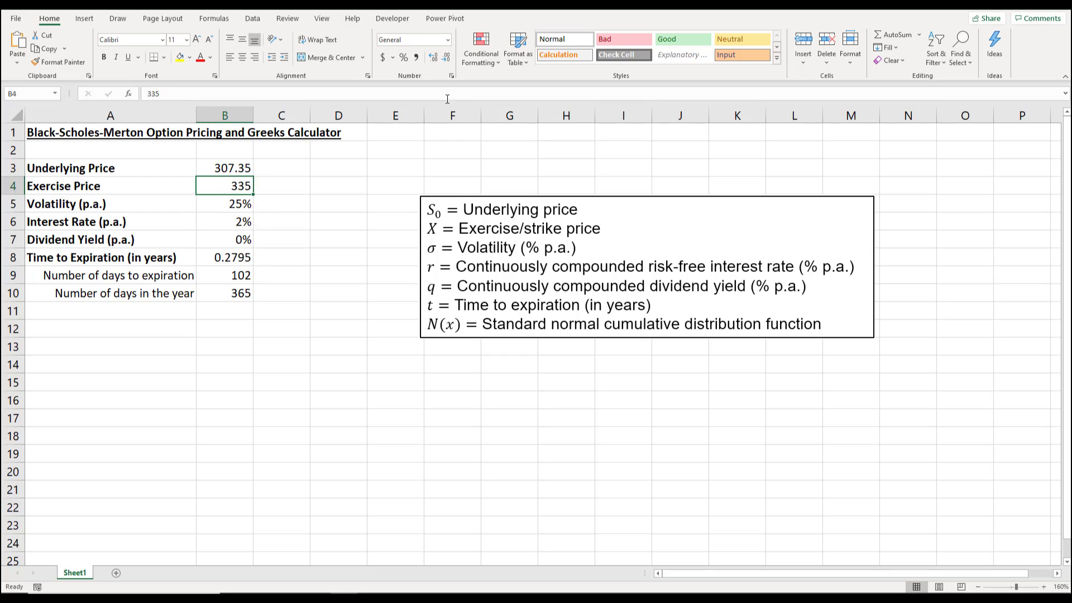
click(434, 58)
click(446, 57)
click(446, 57)
drag(229, 208, 234, 241)
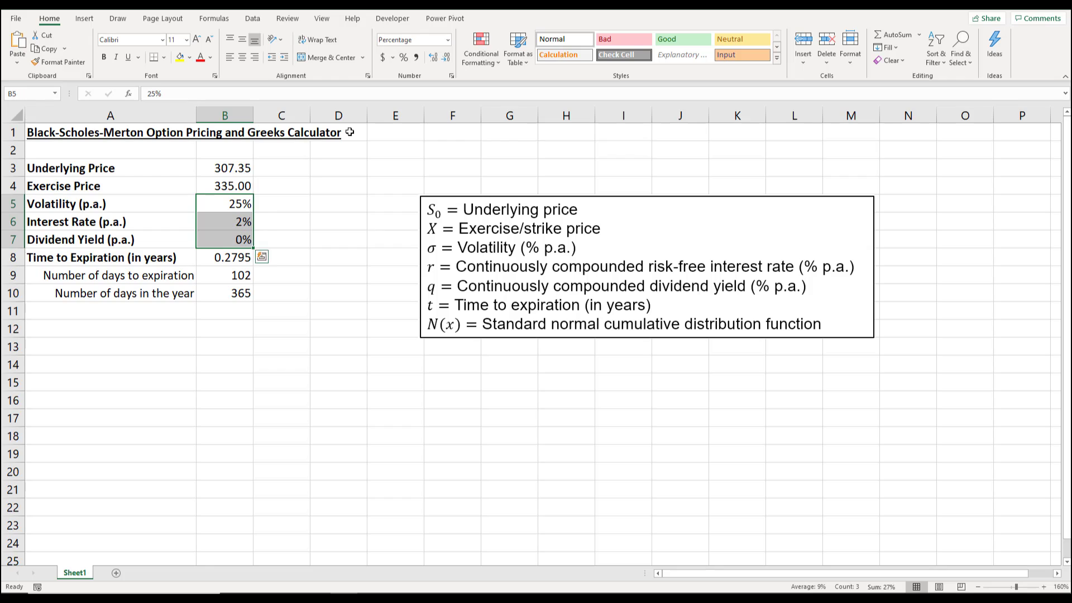
click(434, 57)
click(434, 57)
click(383, 222)
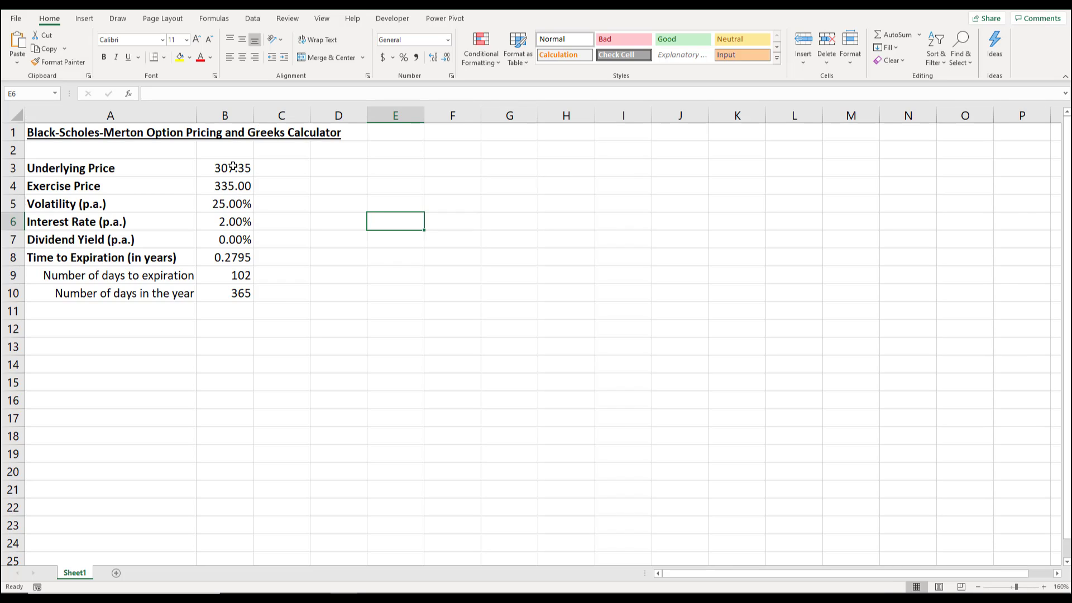
- Fill the input cells B3:B7 and B9:B10 with light gold, leaving out the calculated B8
drag(233, 168, 229, 290)
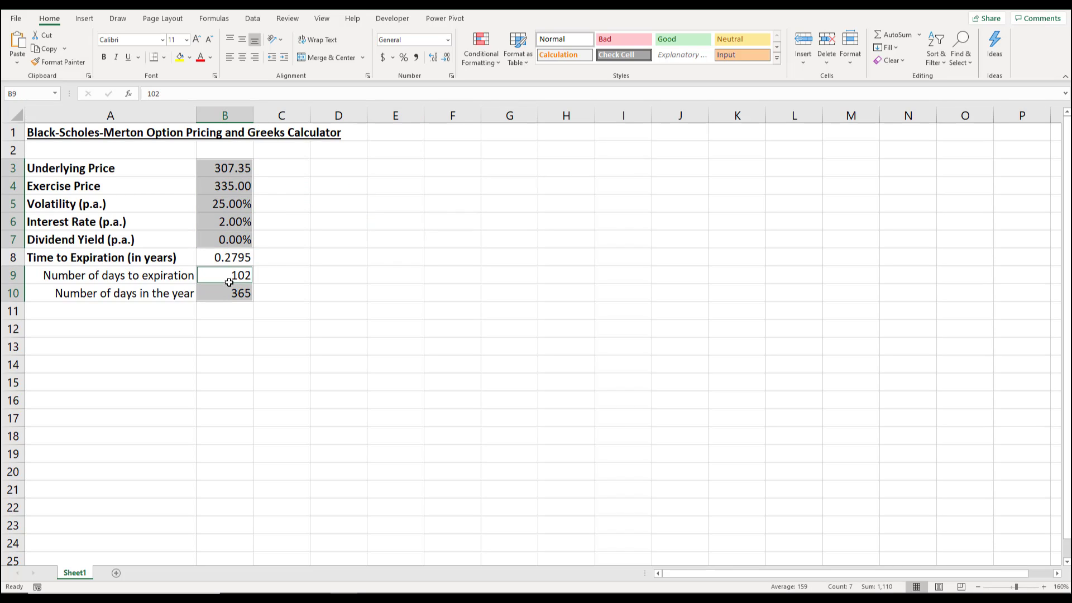
click(189, 57)
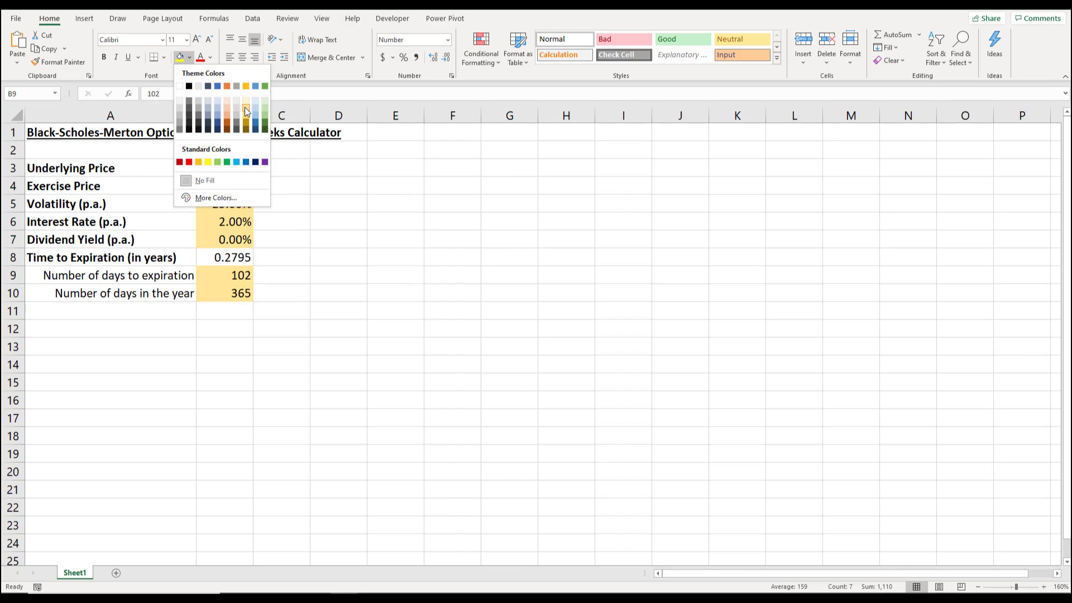
click(245, 108)
click(338, 185)
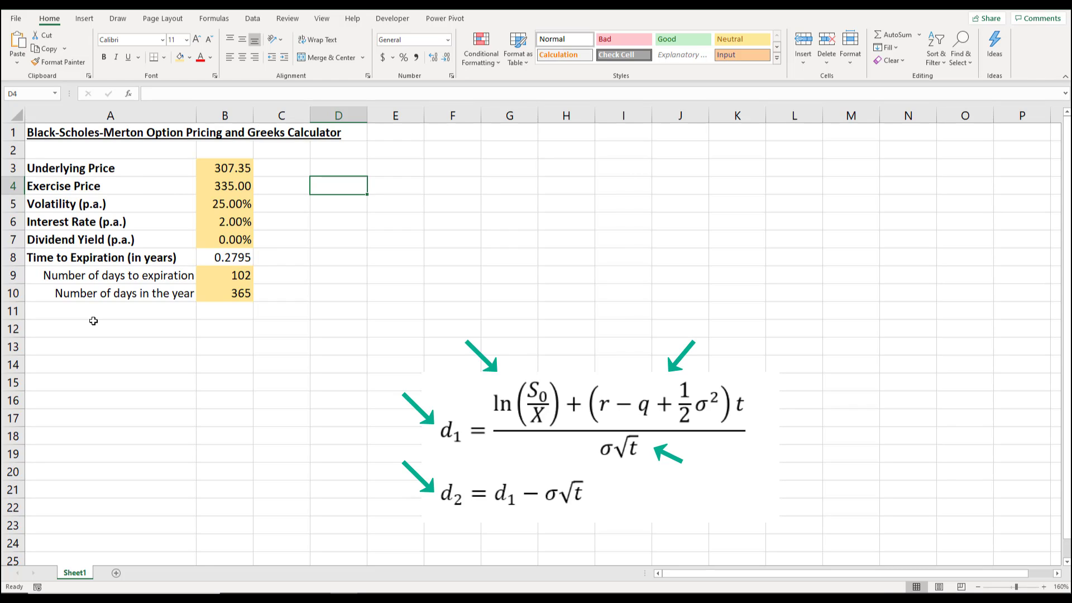
- Enter the label ln(S0/X) in cell A12
click(92, 327)
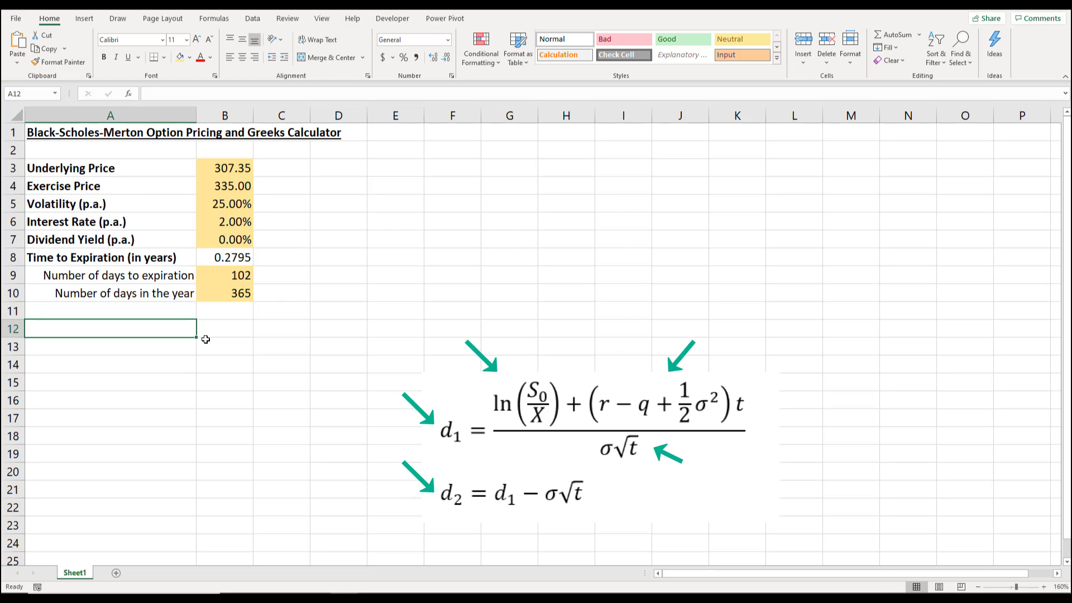
text(ln)
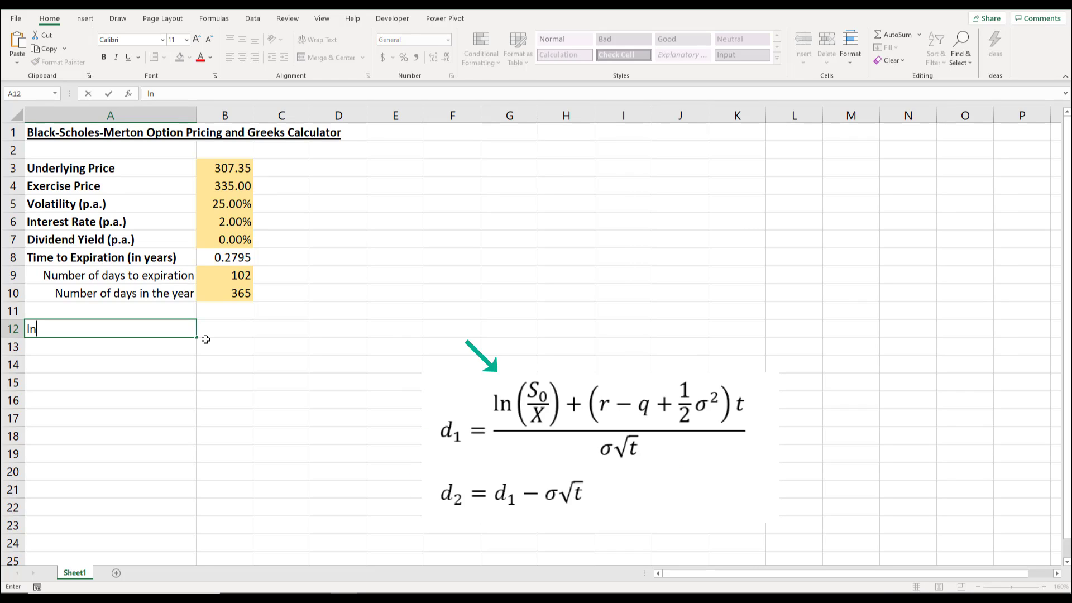
text((S0/X))
key(ctrl+Return)
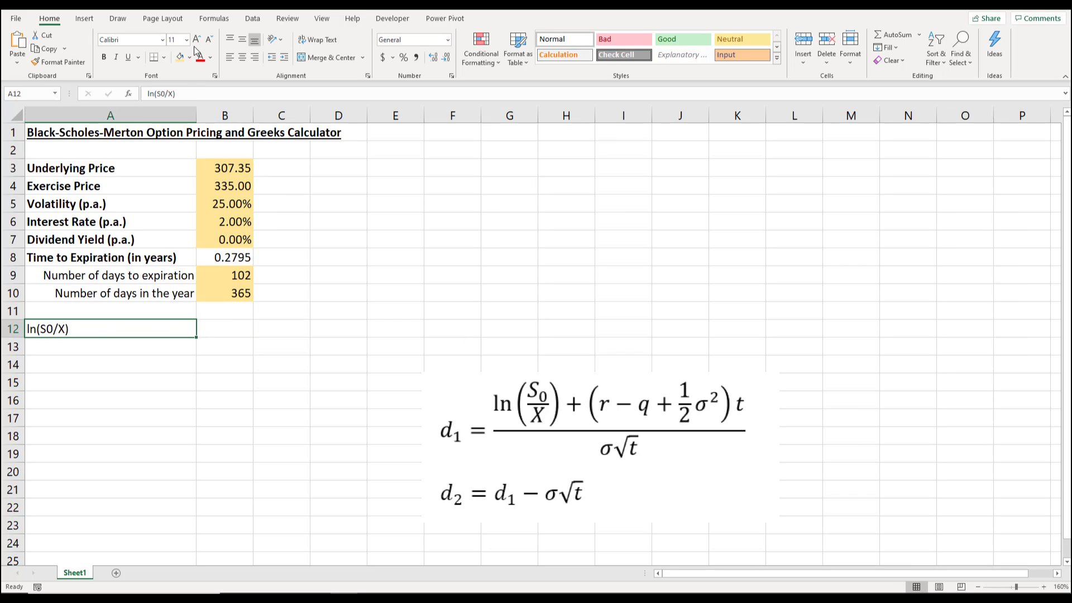
key(Down)
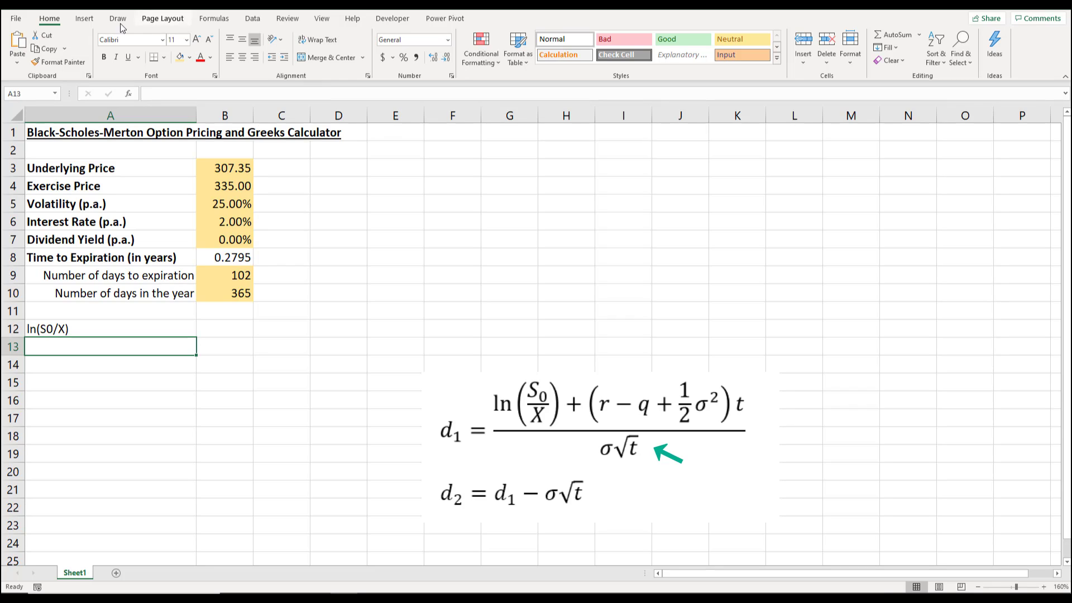
- Insert an equation object around G11 and build σ√t in it from the sigma symbol and a square-root structure
click(502, 297)
click(85, 18)
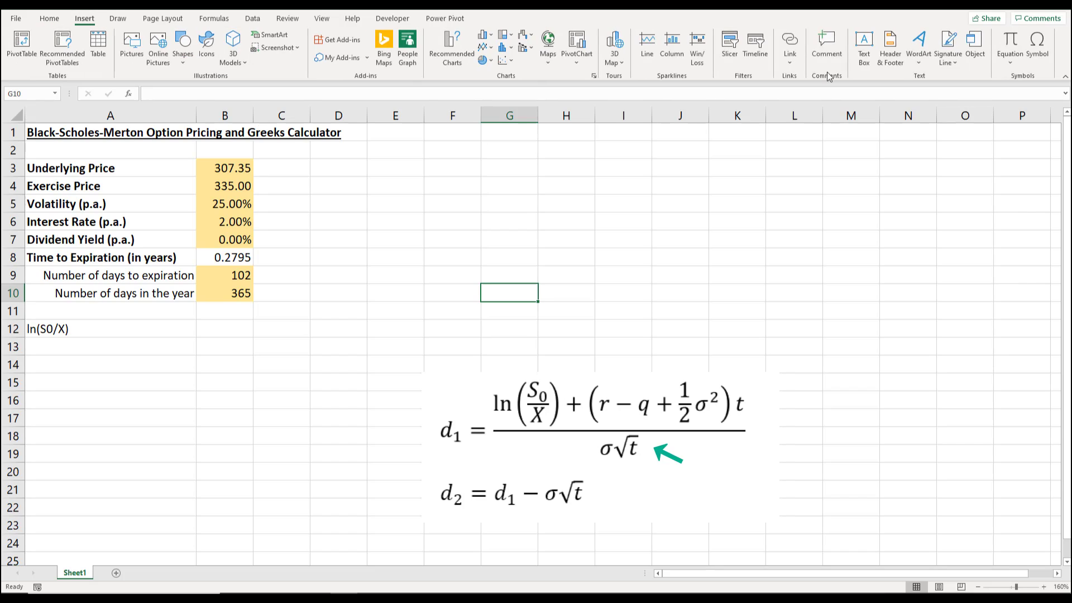
click(1008, 45)
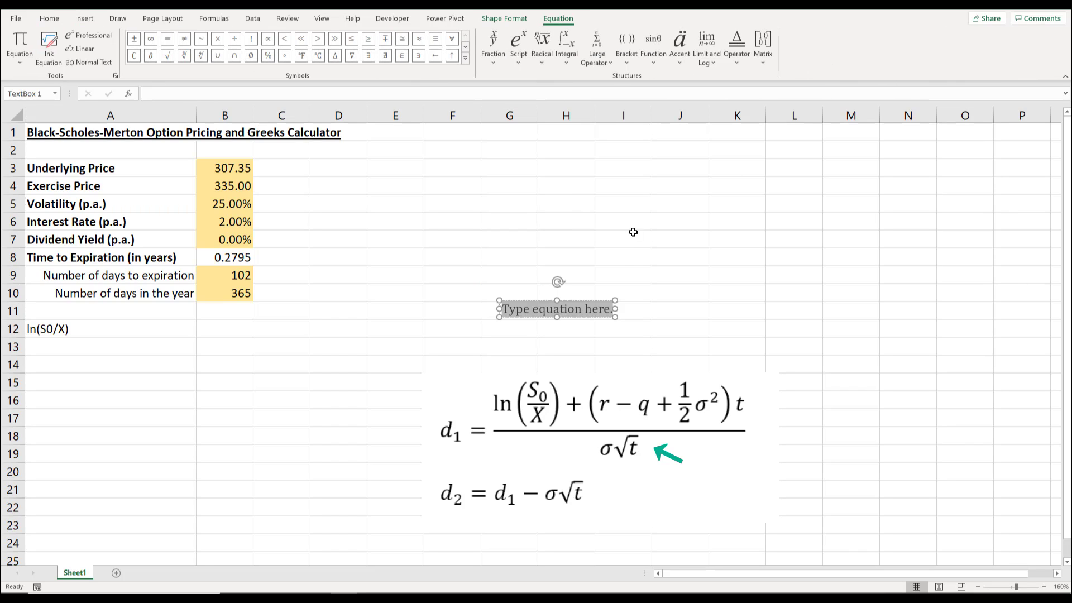
click(515, 54)
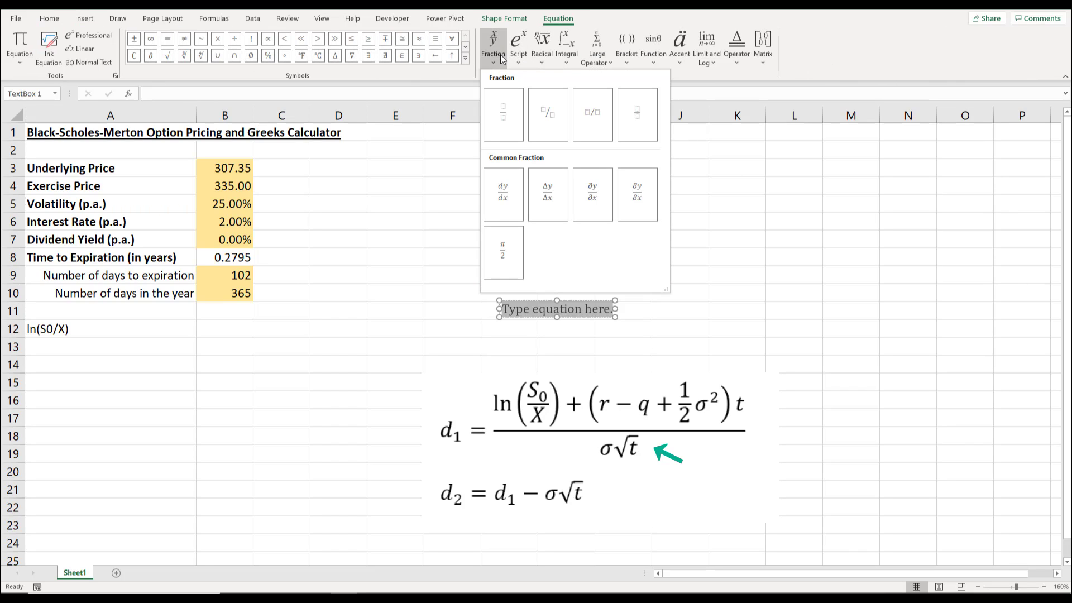
click(466, 57)
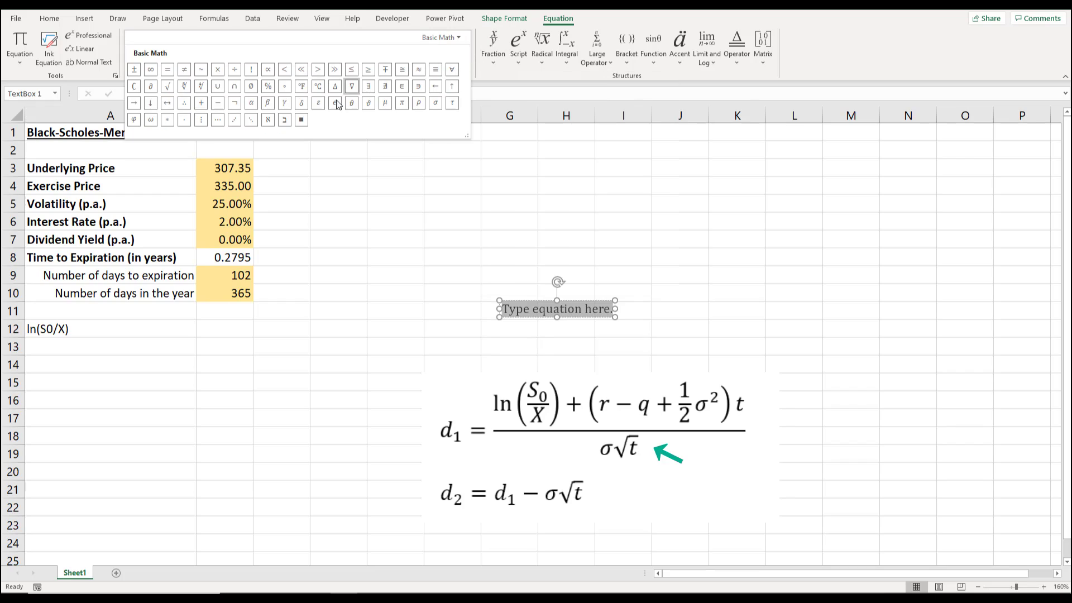
click(436, 103)
click(542, 45)
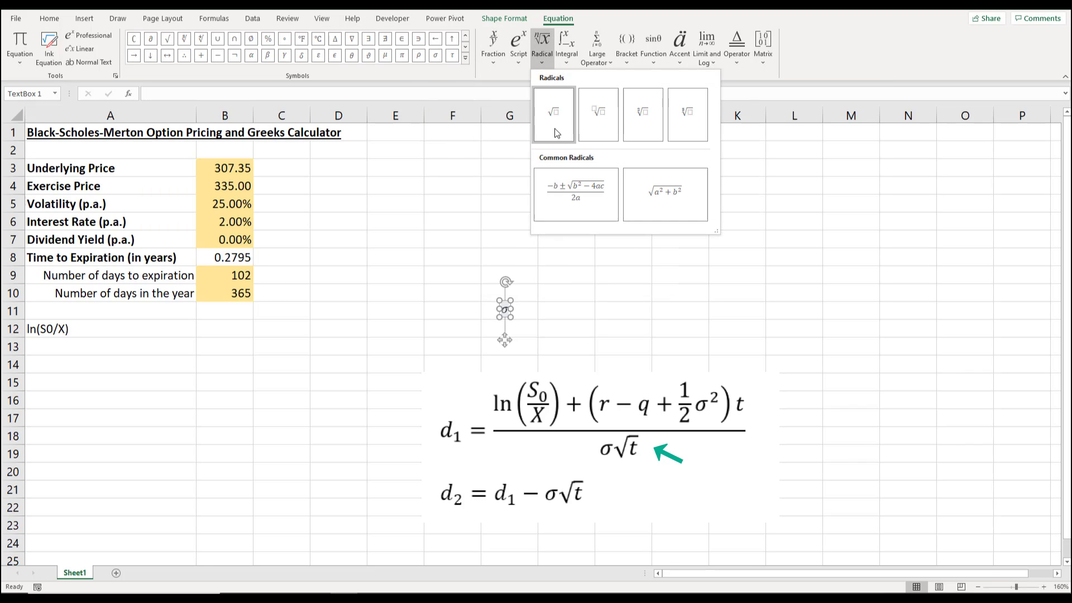
click(555, 124)
text(t)
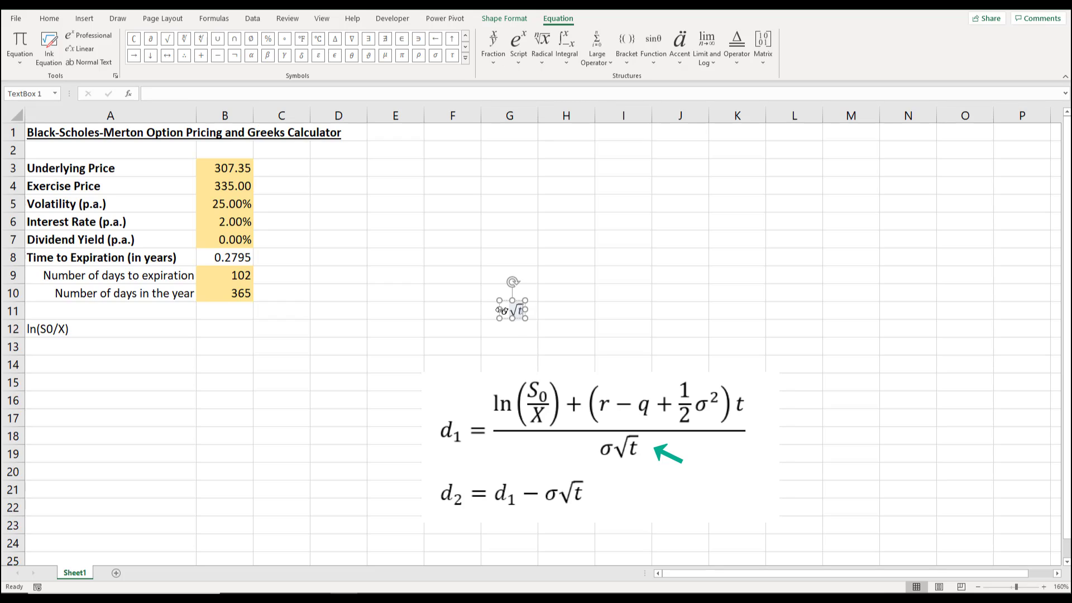
- Copy the σ√t equation and paste it as the text label of cell A13
key(Escape)
double_click(515, 311)
key(ctrl+c)
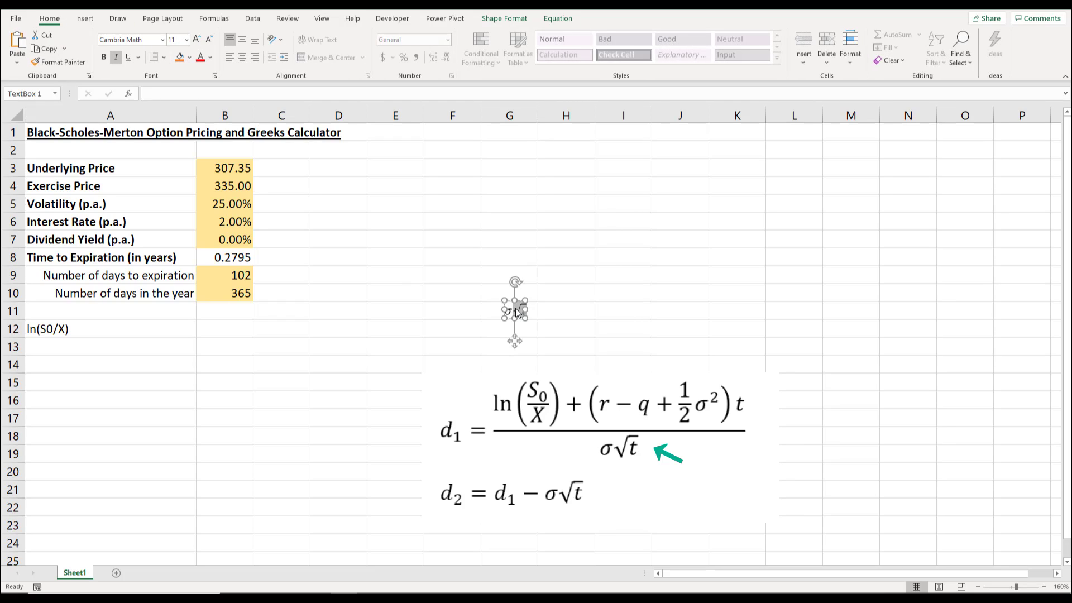
click(84, 330)
key(Return)
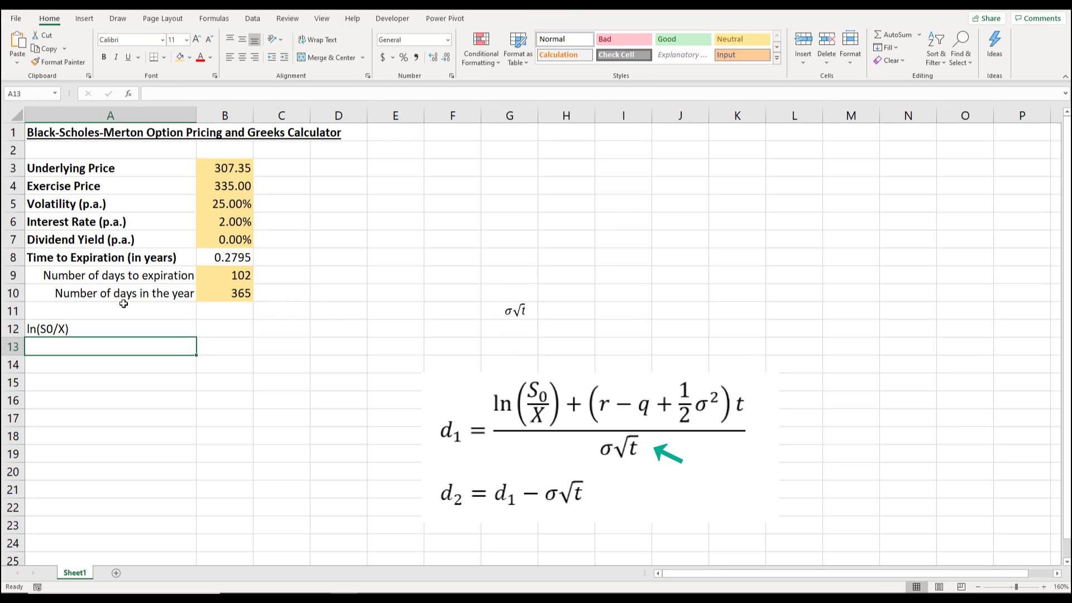
click(217, 94)
key(ctrl+v)
key(Return)
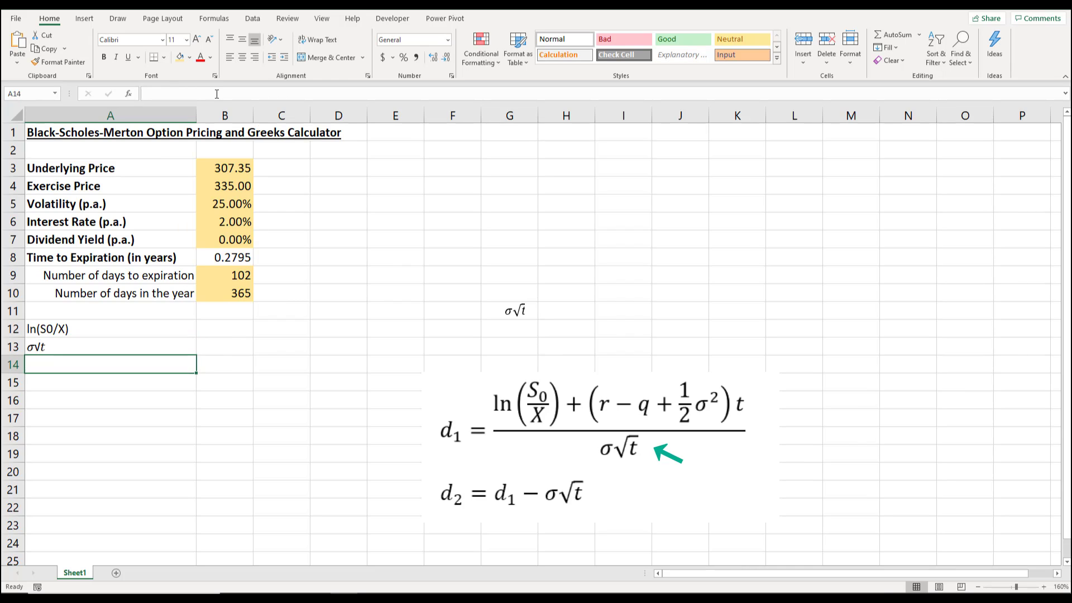
key(Up)
key(Return)
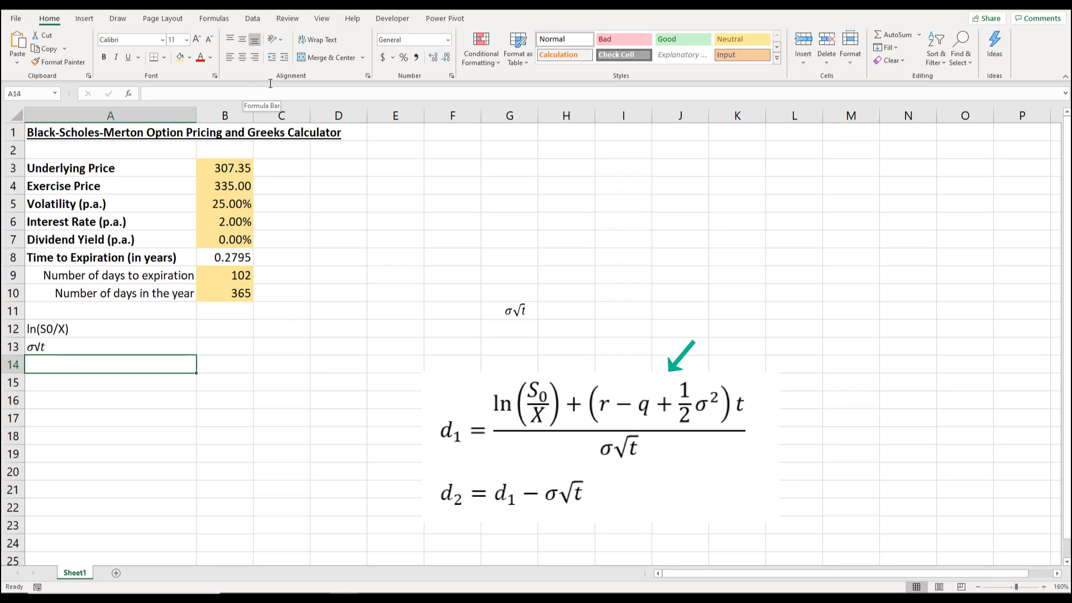
- Replace the equation object's content with (r−q+) and widen the box so it fits on one line
click(515, 311)
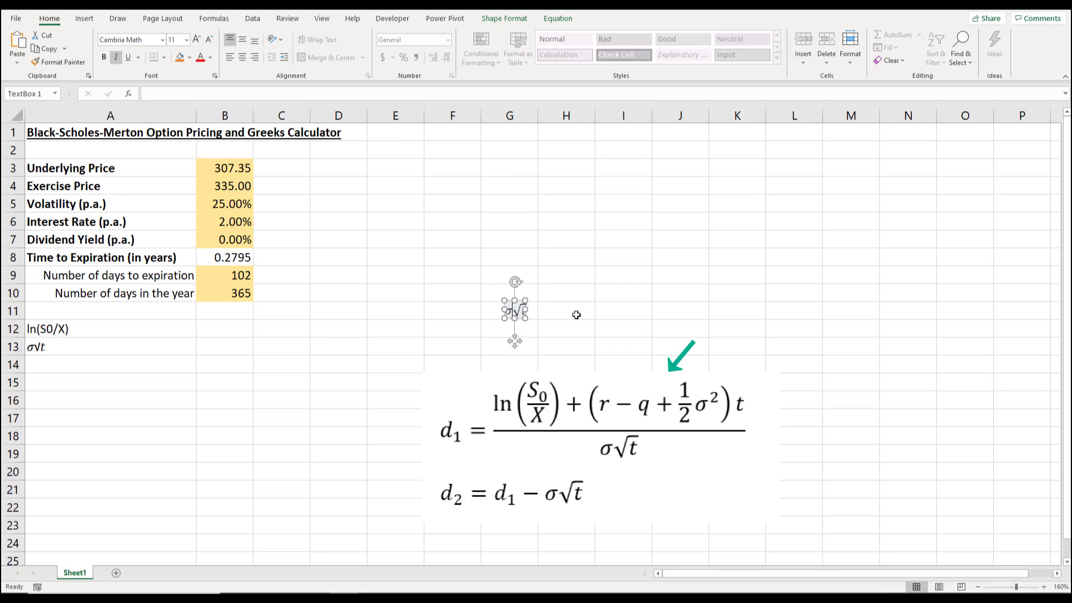
key(ctrl+a)
key(BackSpace)
text(()r-q+)
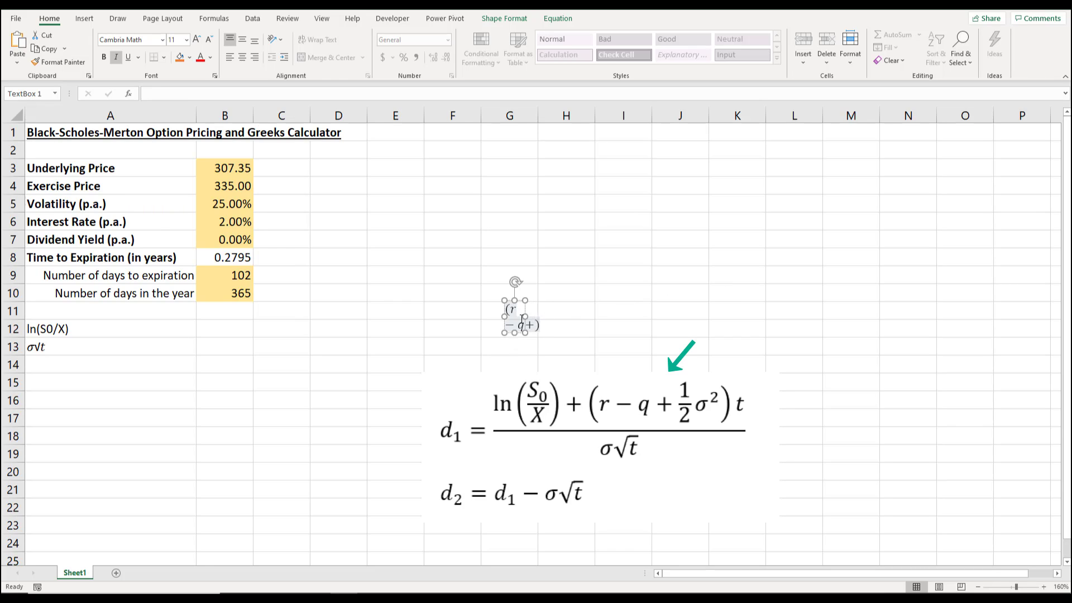
drag(526, 316, 601, 316)
click(578, 309)
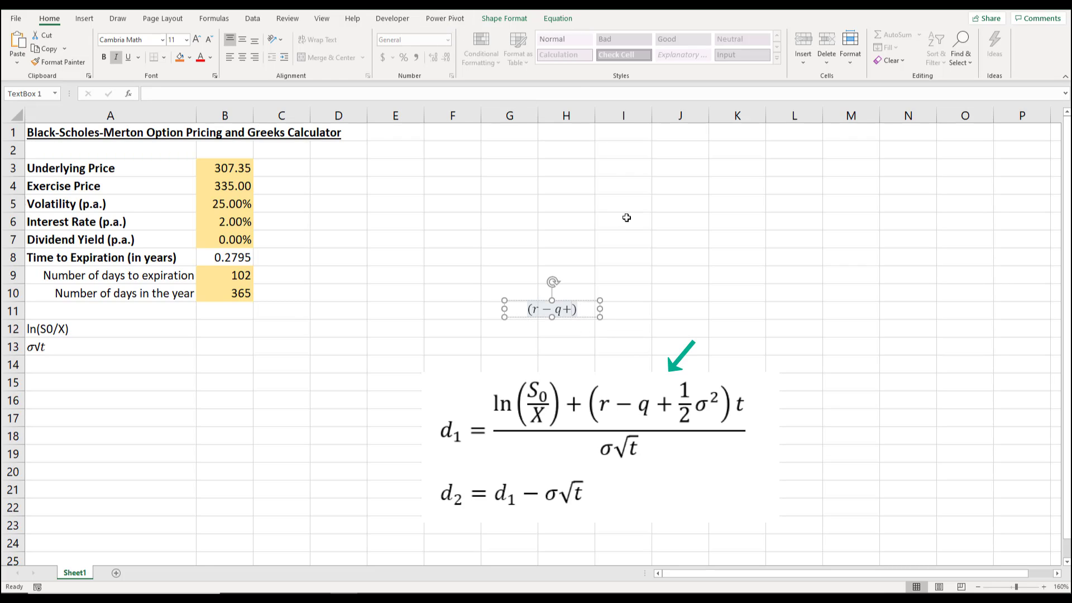
- Add the small stacked fraction 1/2 after the plus sign inside the equation's brackets
click(558, 19)
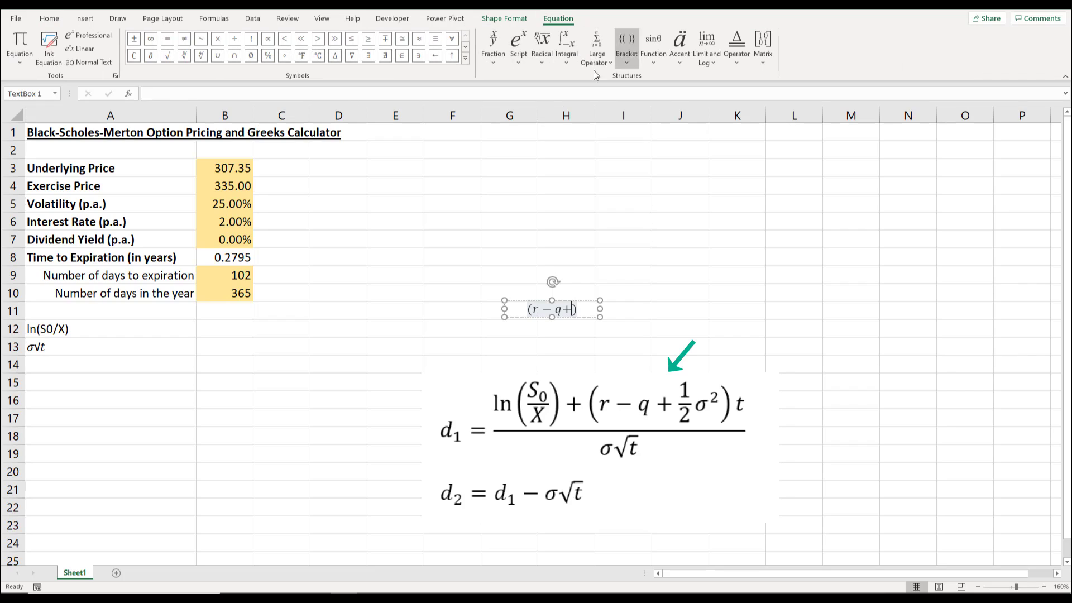
click(493, 53)
click(639, 113)
text(1/)
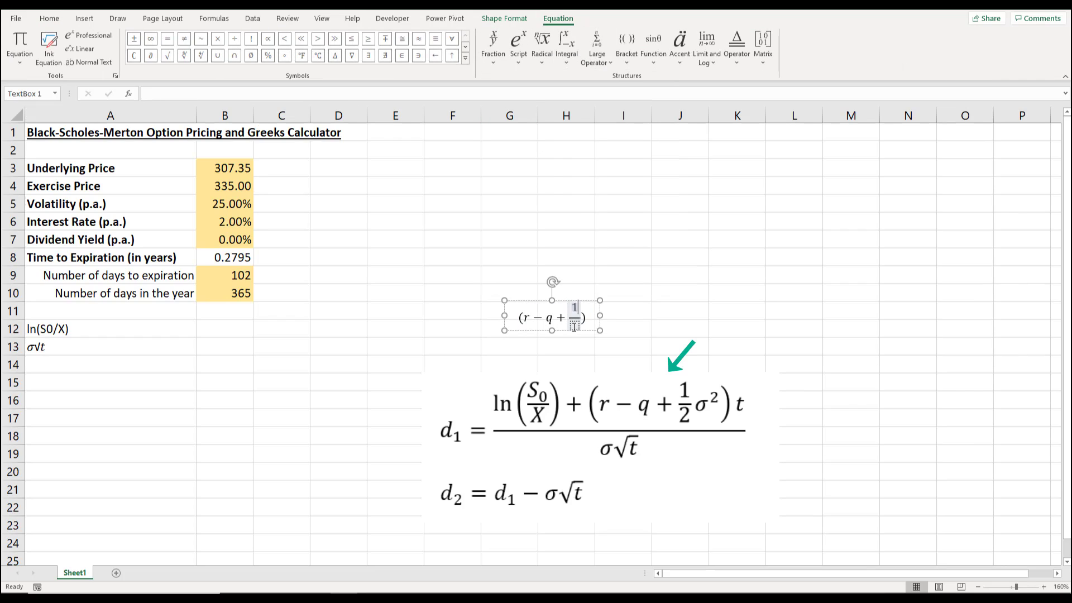
text(2)
key(Right)
- Add σ² after the fraction using a superscript structure, and put t after the closing bracket
click(518, 46)
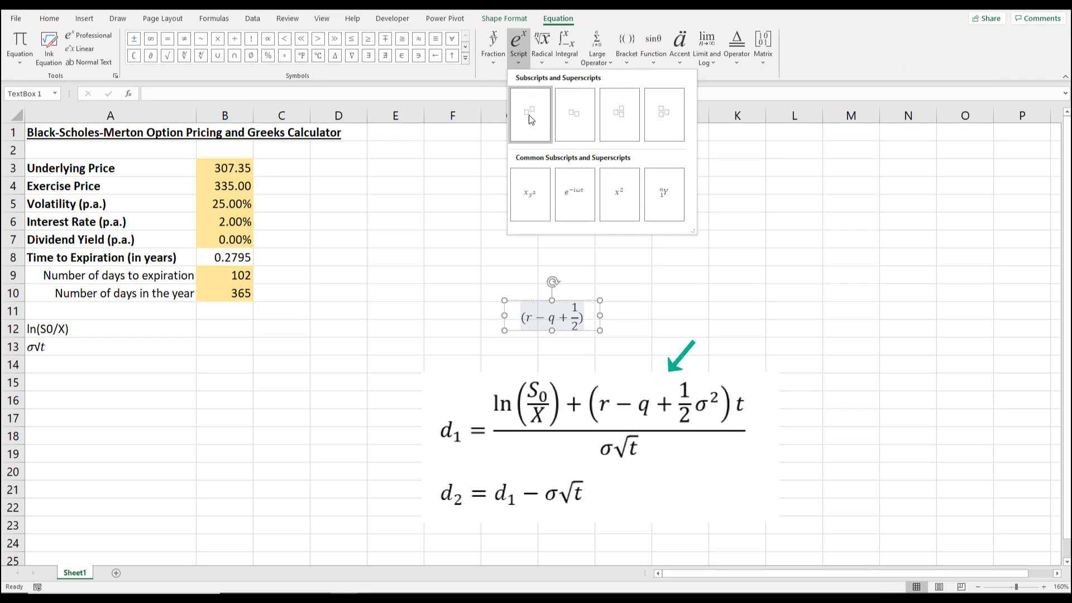
click(530, 118)
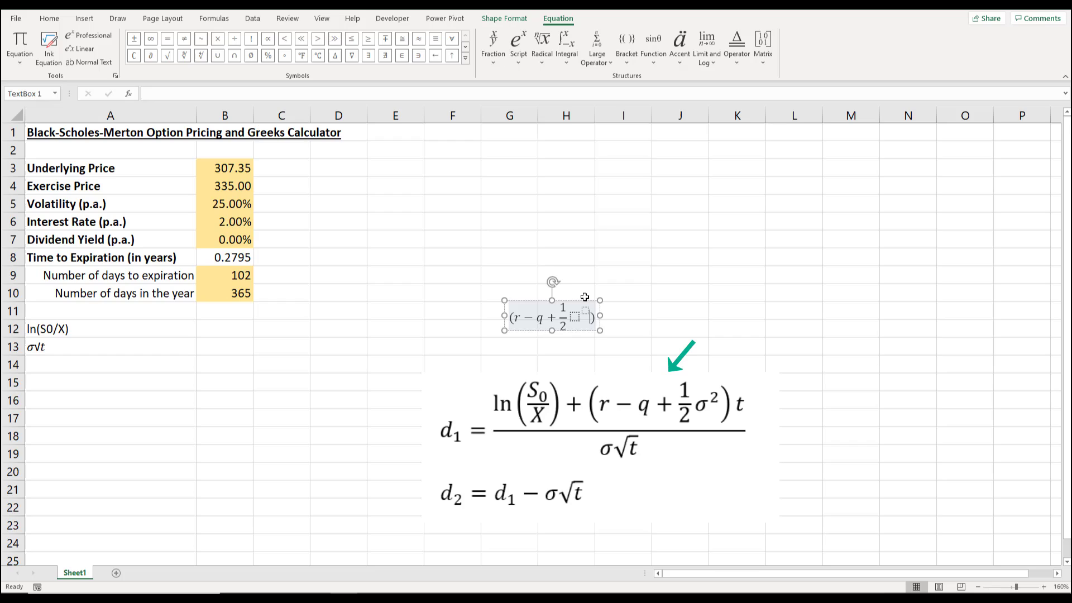
click(466, 60)
click(440, 103)
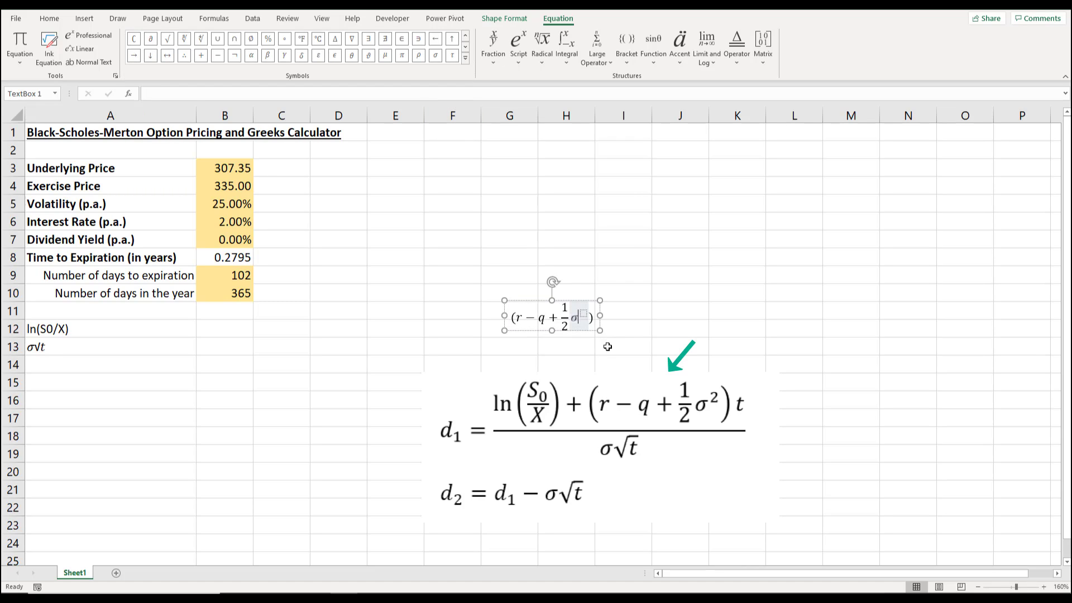
key(Right)
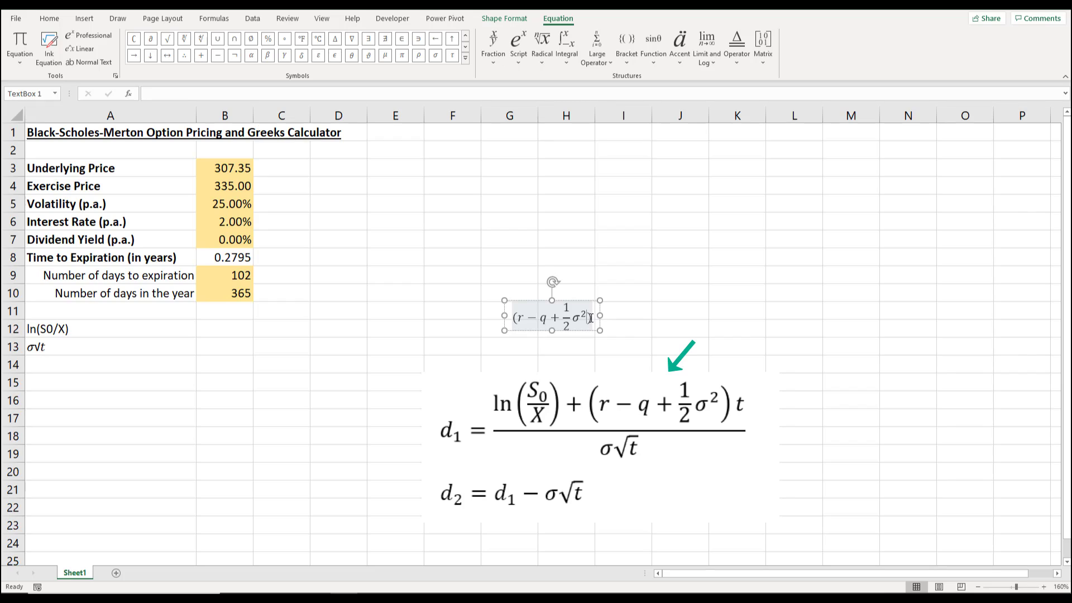
text(t)
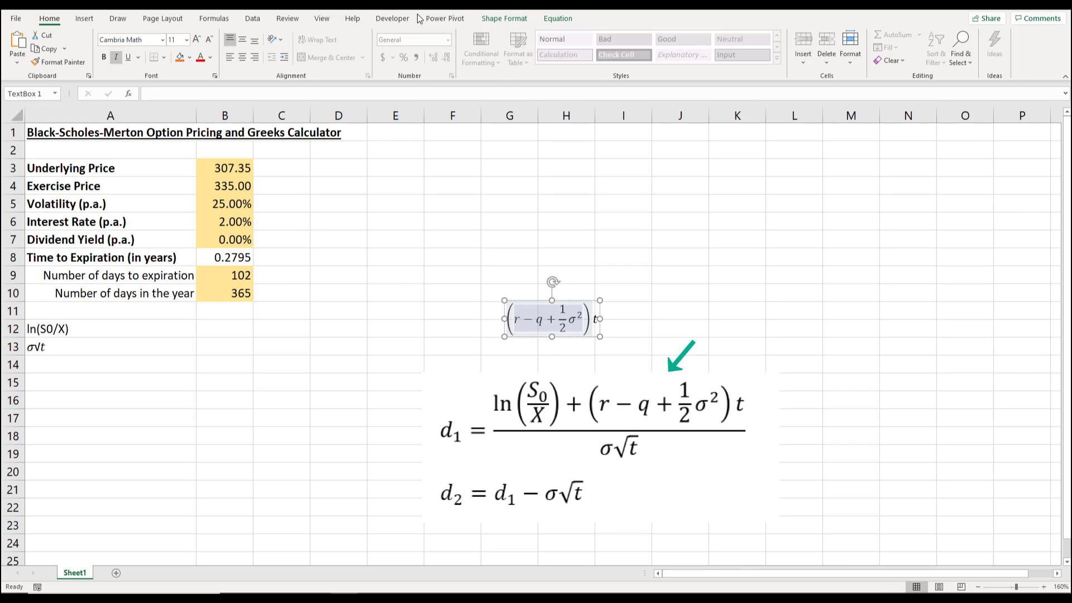
- Insert a multiplication sign between 1/2 and σ² in the equation and widen its box to fit one line
click(557, 19)
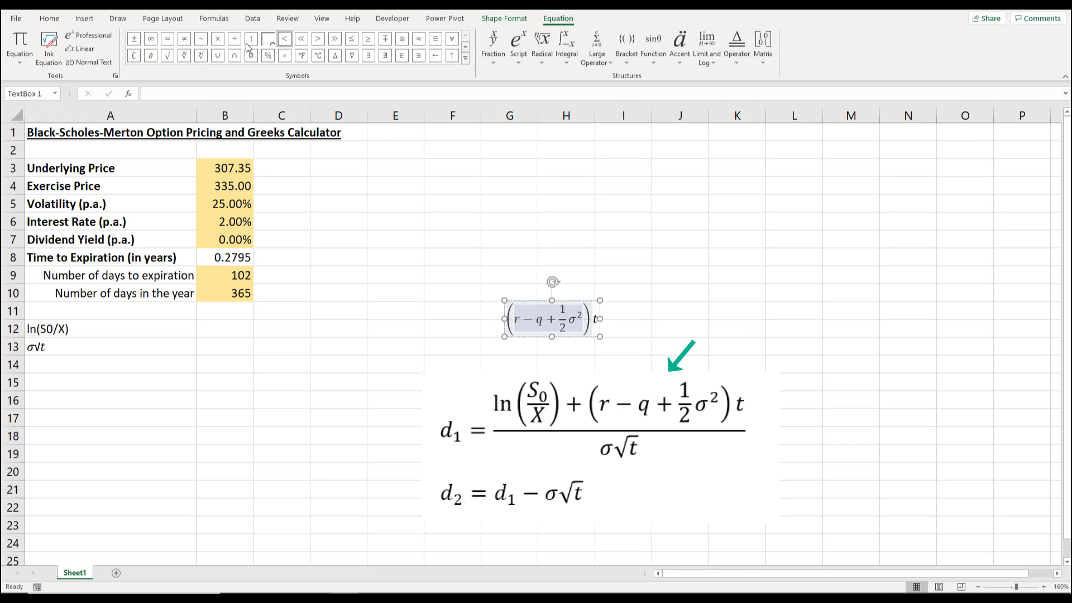
click(217, 38)
click(680, 293)
click(592, 321)
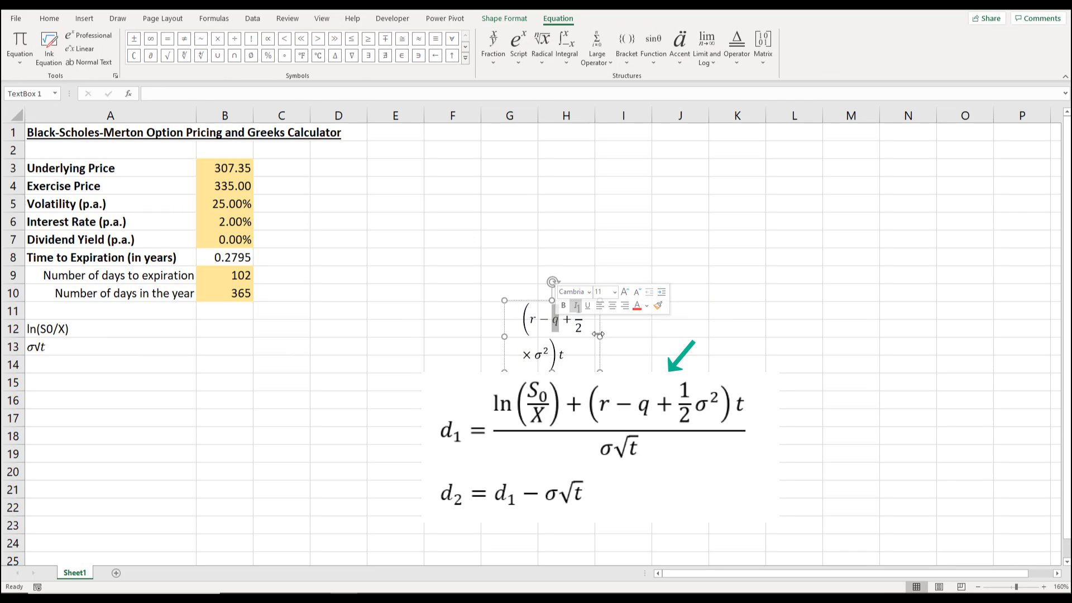
click(629, 335)
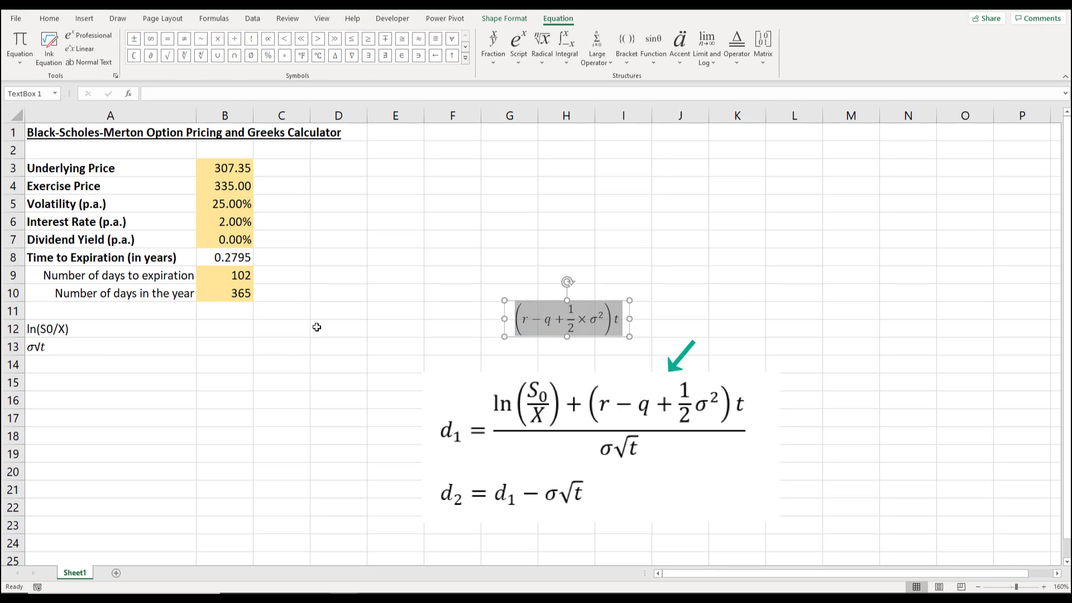
- Place the equation's text (r−q+1/2×σ^2 )t in cell A14 as its label
click(107, 351)
click(107, 364)
click(189, 90)
text((r−q+1/2×σ^2 )t)
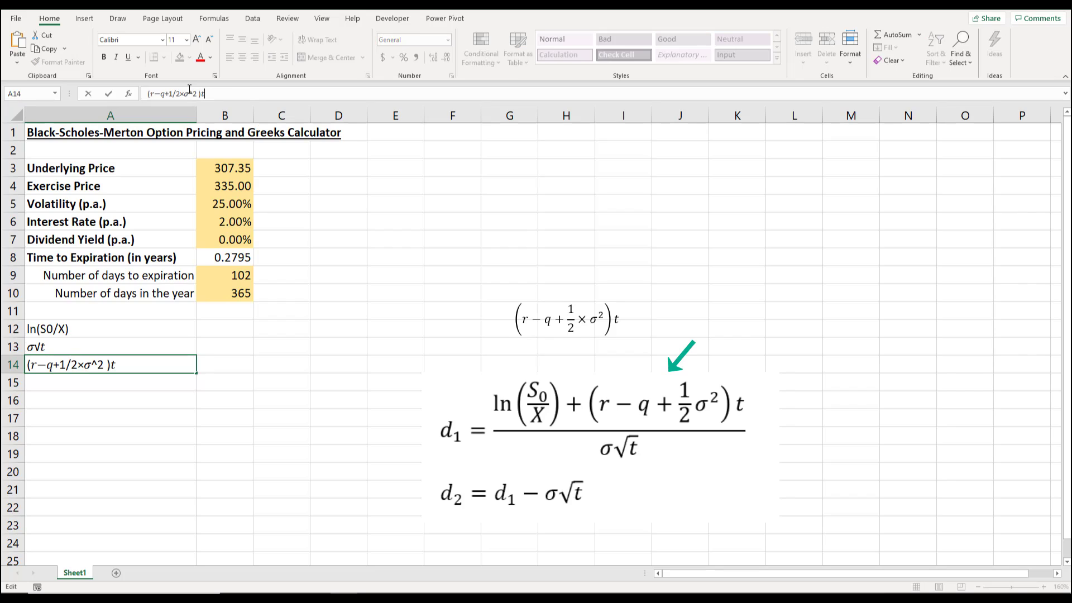
key(Return)
- Enter the labels d1 in A15 and d2 in A16
text(d1)
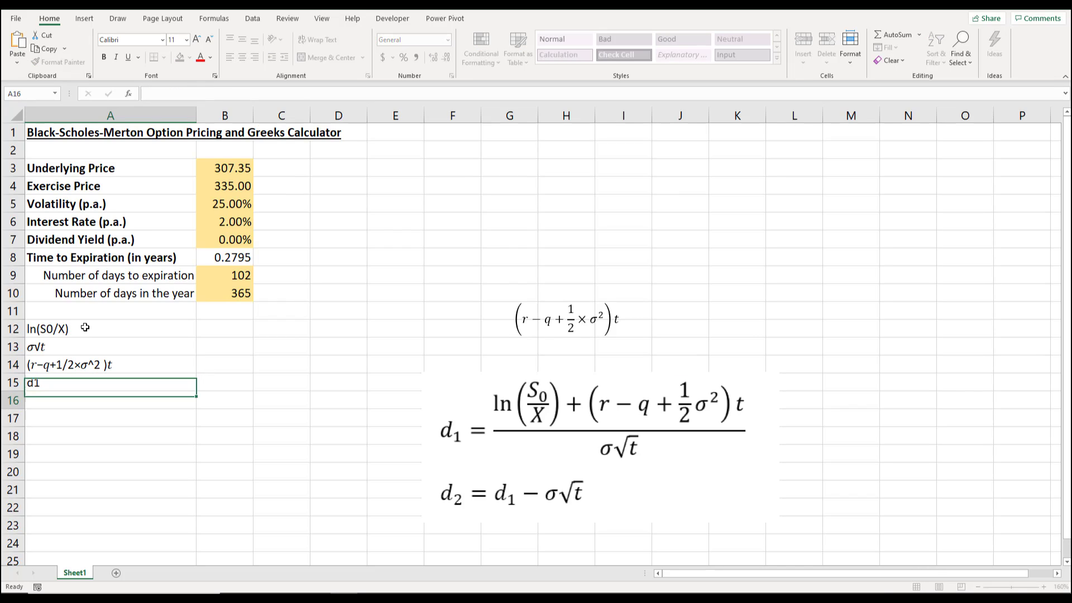
key(Return)
text(d2)
key(Return)
- Enter the labels N(d1), N(d2), N(-d1) and N(-d2) in cells A17:A20
text(N)
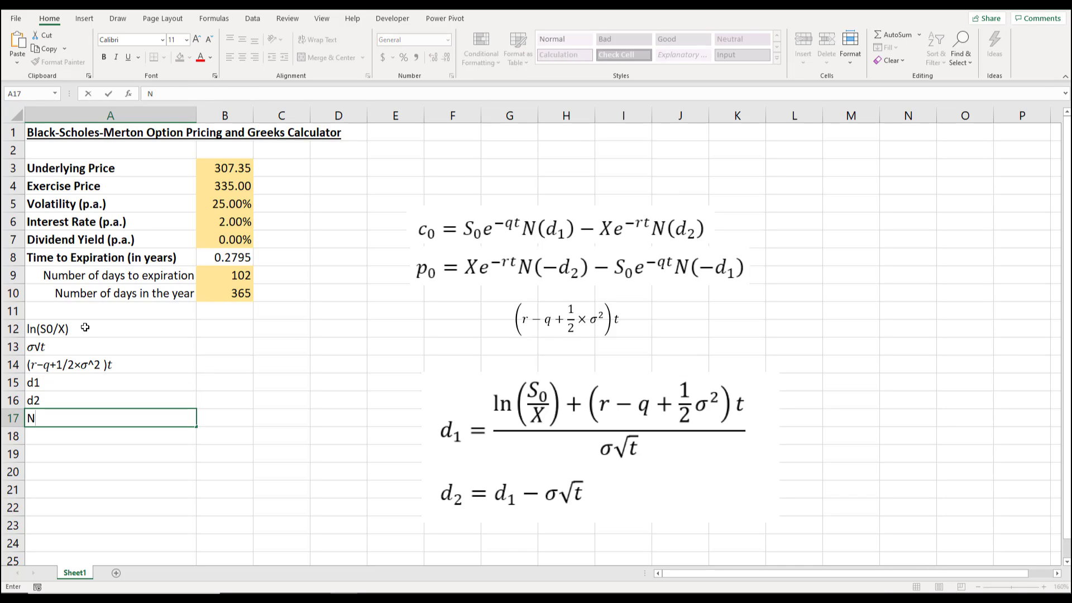
text((d1))
key(Return)
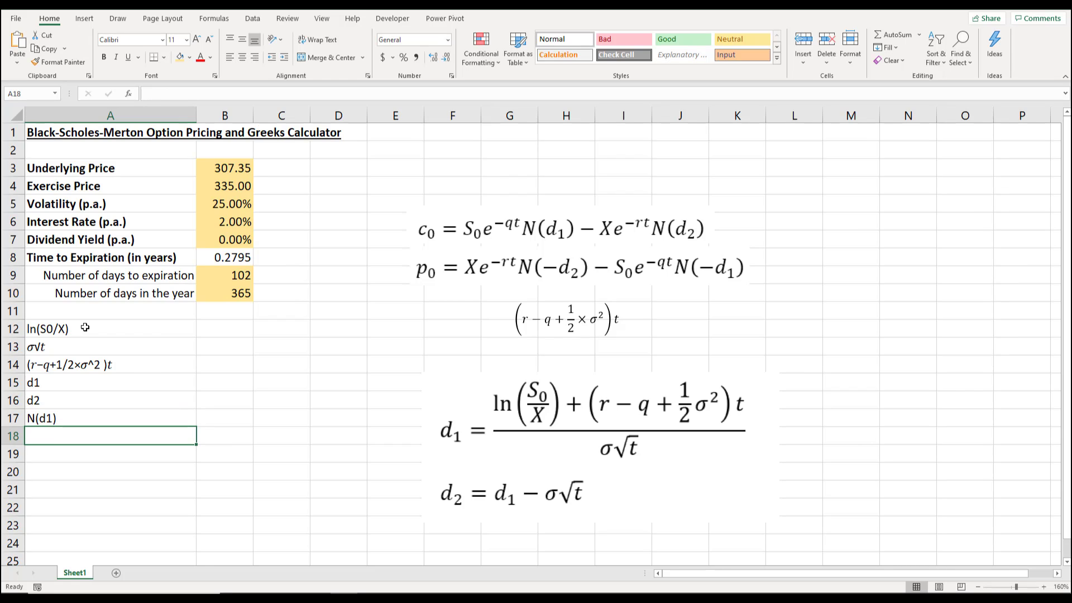
text(N(d2))
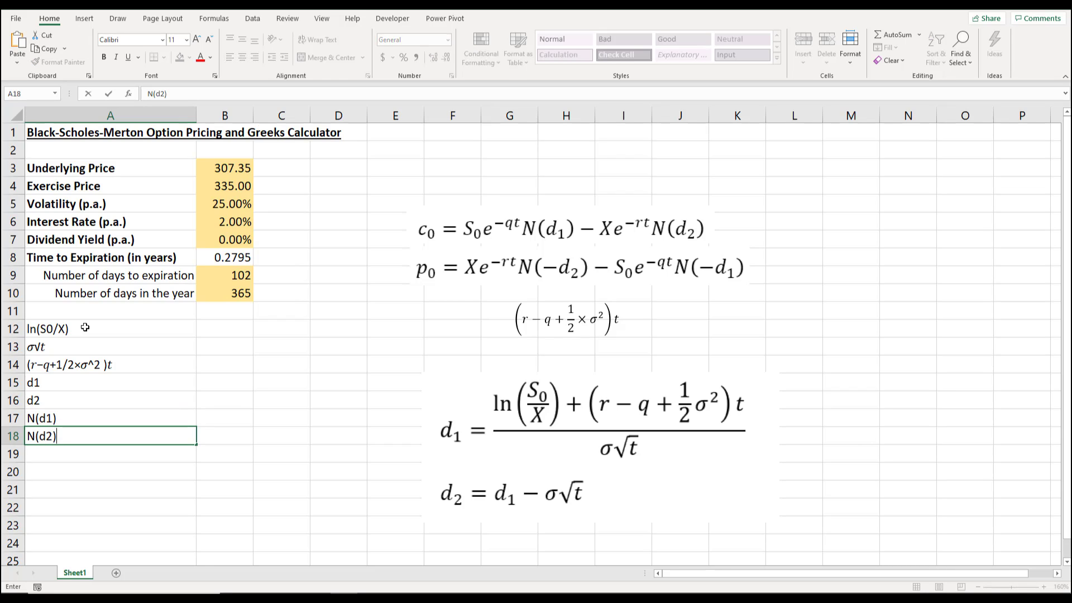
key(Return)
text(N()
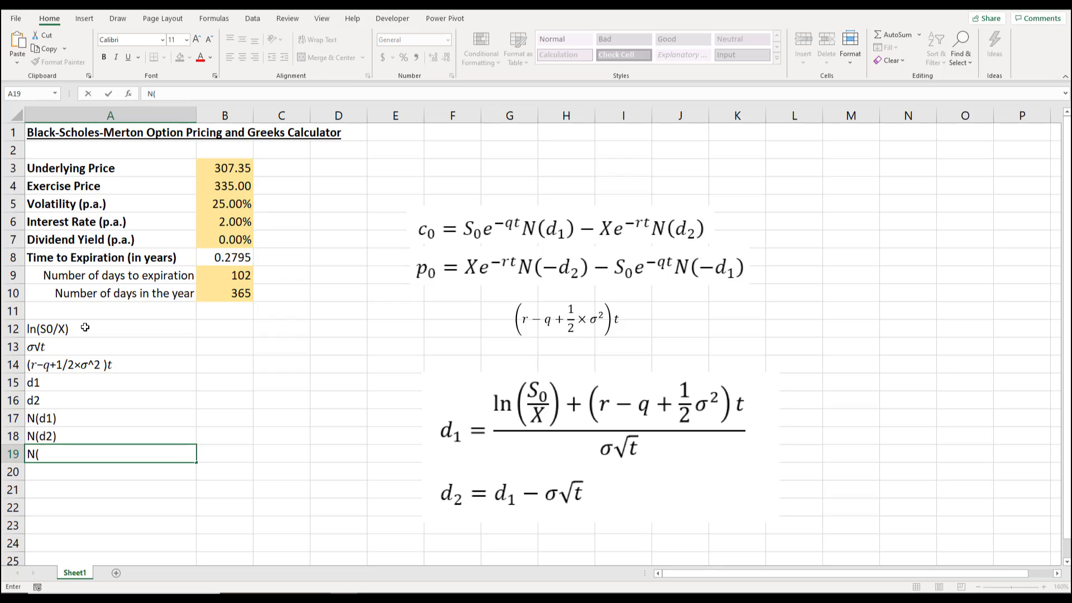
text(-d1))
key(Return)
text(N)
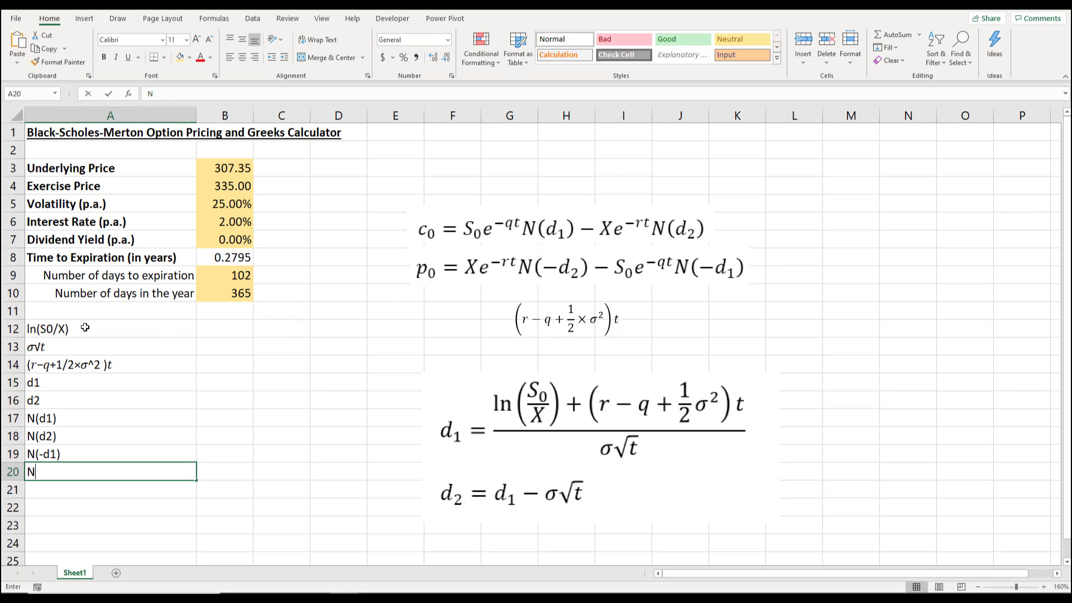
text((-d2))
key(Return)
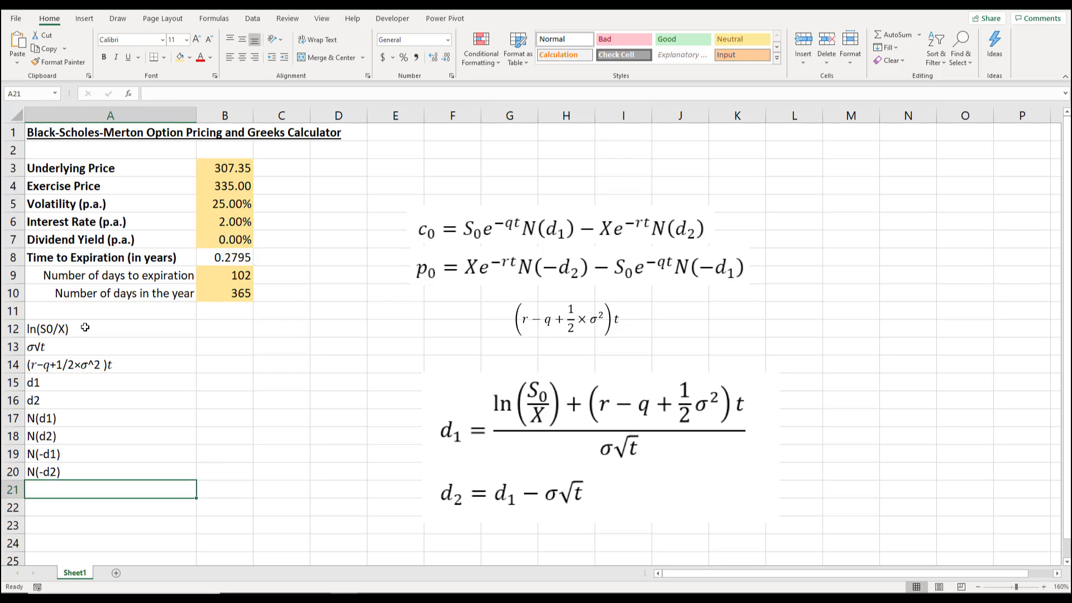
- Enter the labels exp(-rt) in A21 and exp(-qt) in A22
text(exp)
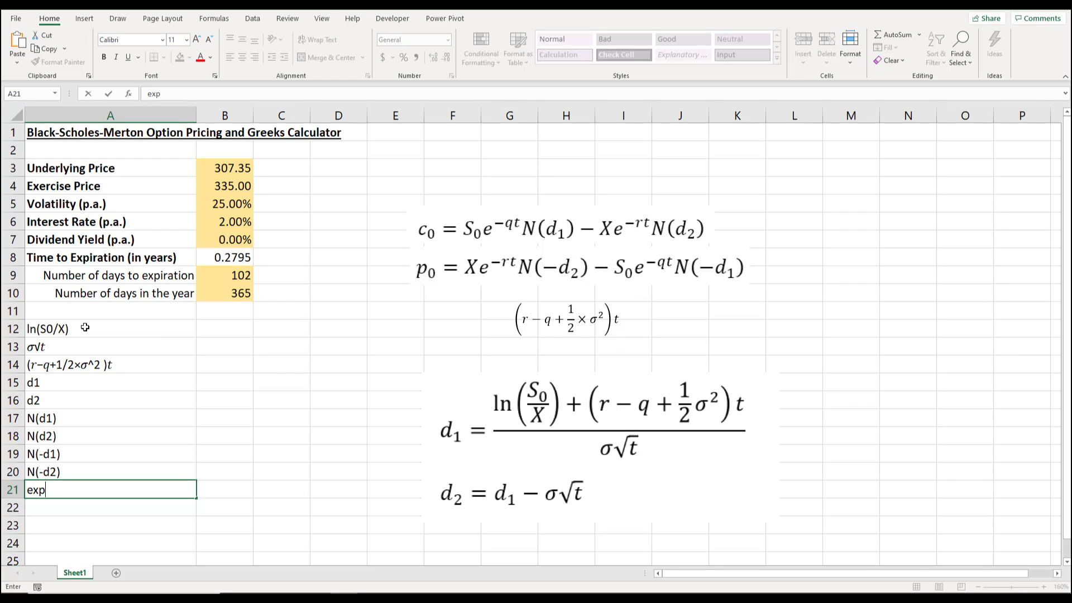
text((-rt))
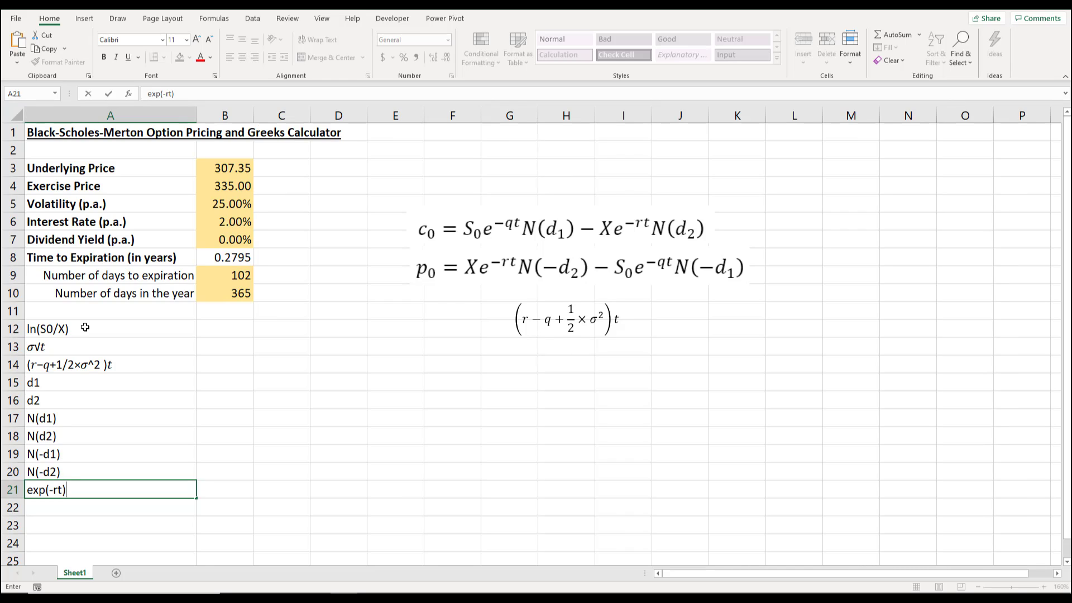
key(Return)
text(ex)
key(BackSpace)
key(BackSpace)
text(exp)
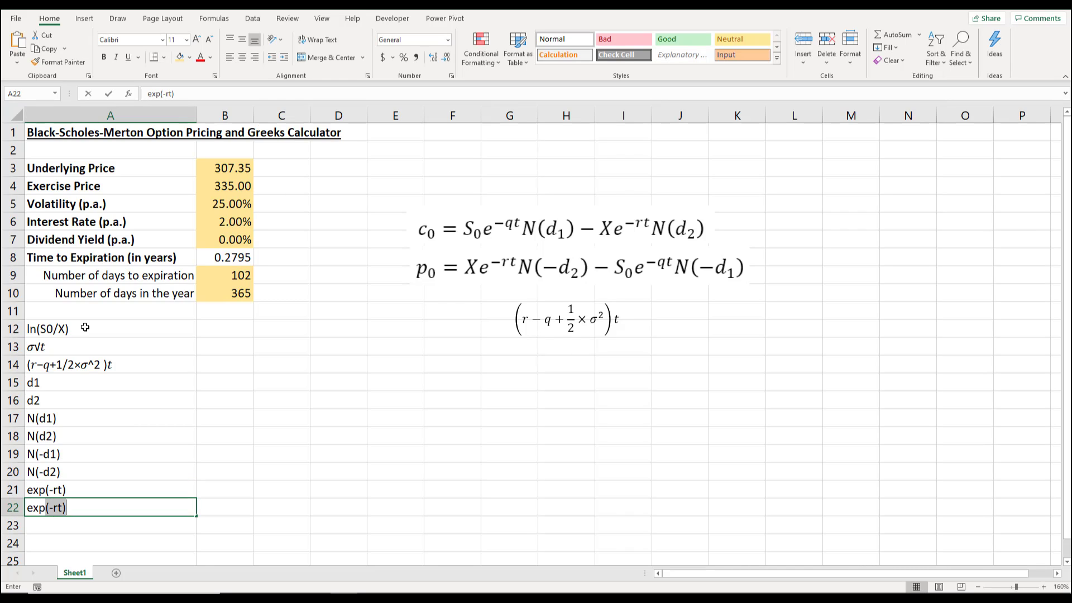
text((-)
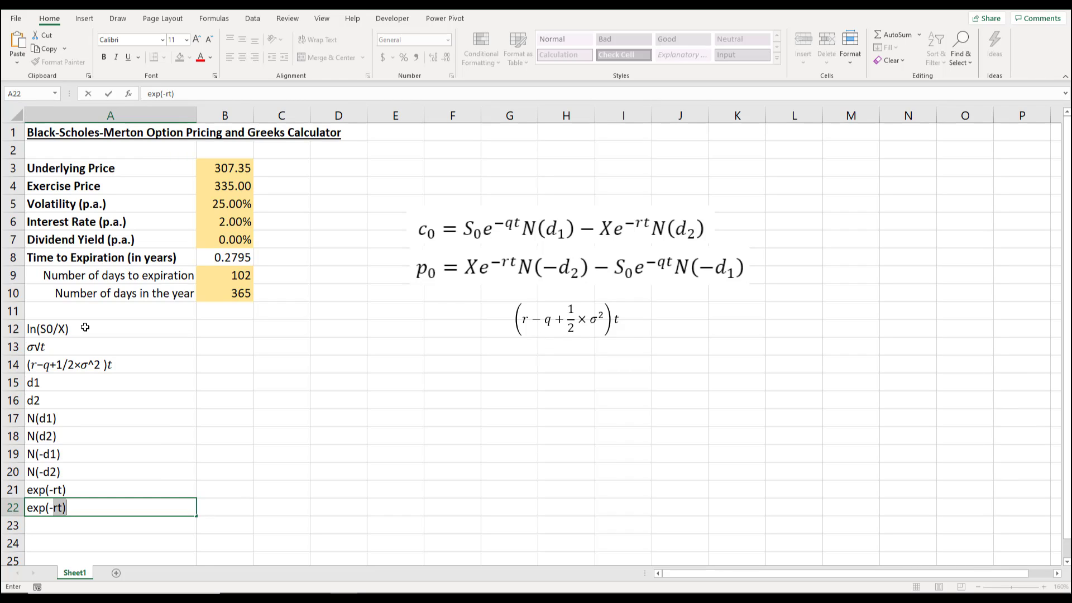
text(qt))
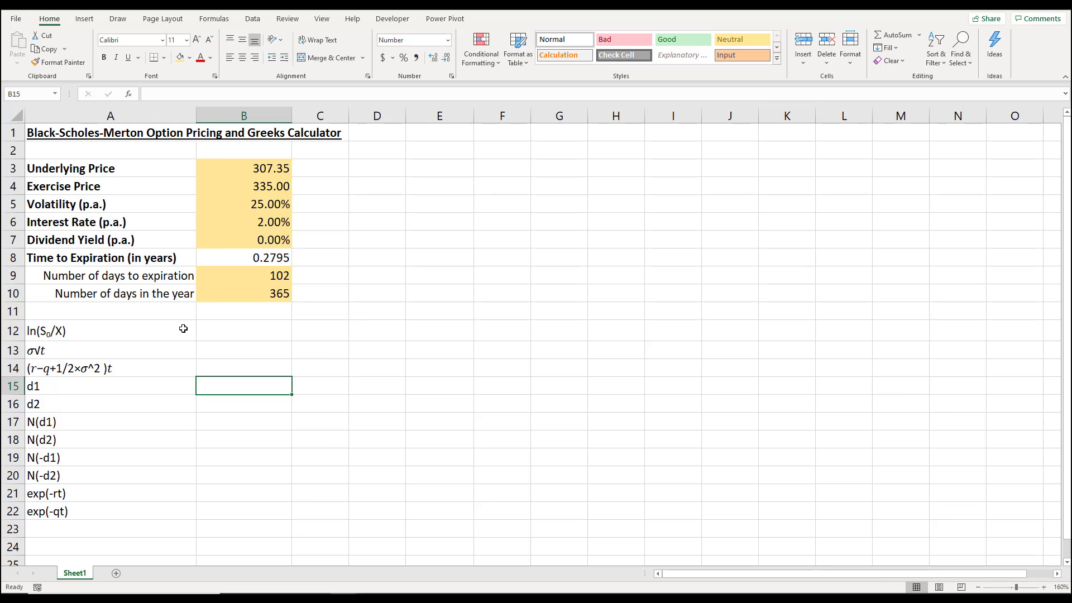
- Right-align the intermediate term labels in cells A12:A22
drag(184, 329, 151, 515)
click(255, 58)
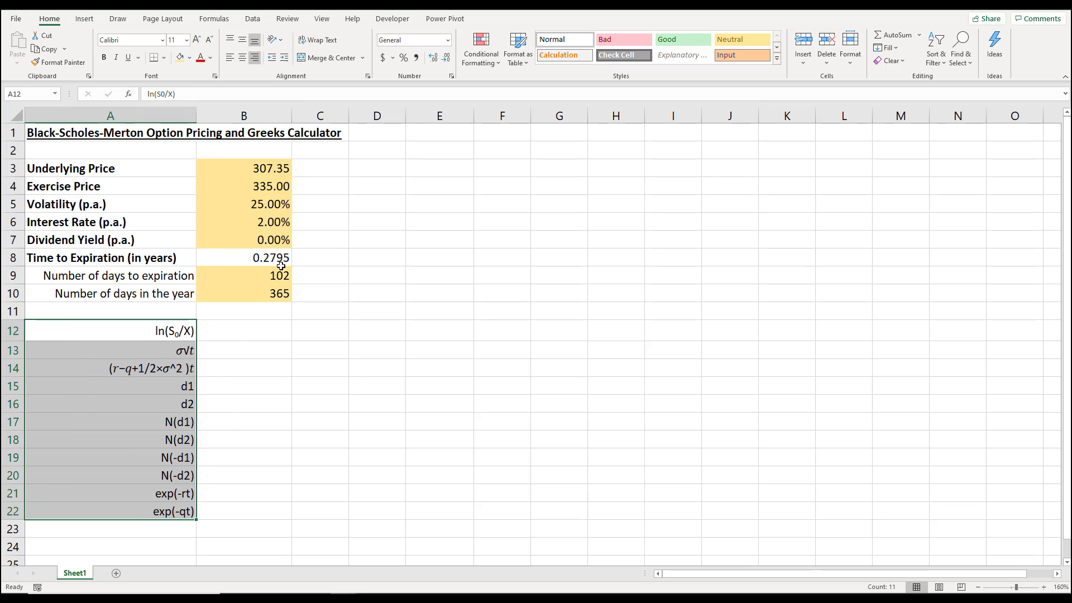
click(235, 345)
- Calculate ln(S0/X) in B12 with the formula =ln(B3/B4), dividing the underlying price by the exercise price
click(233, 332)
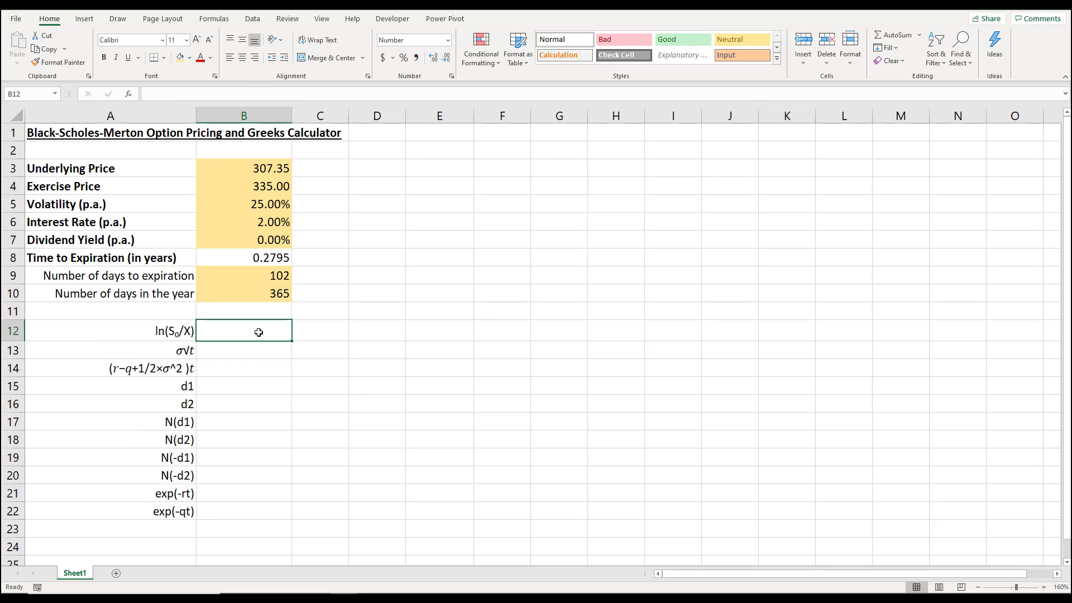
text(=ln)
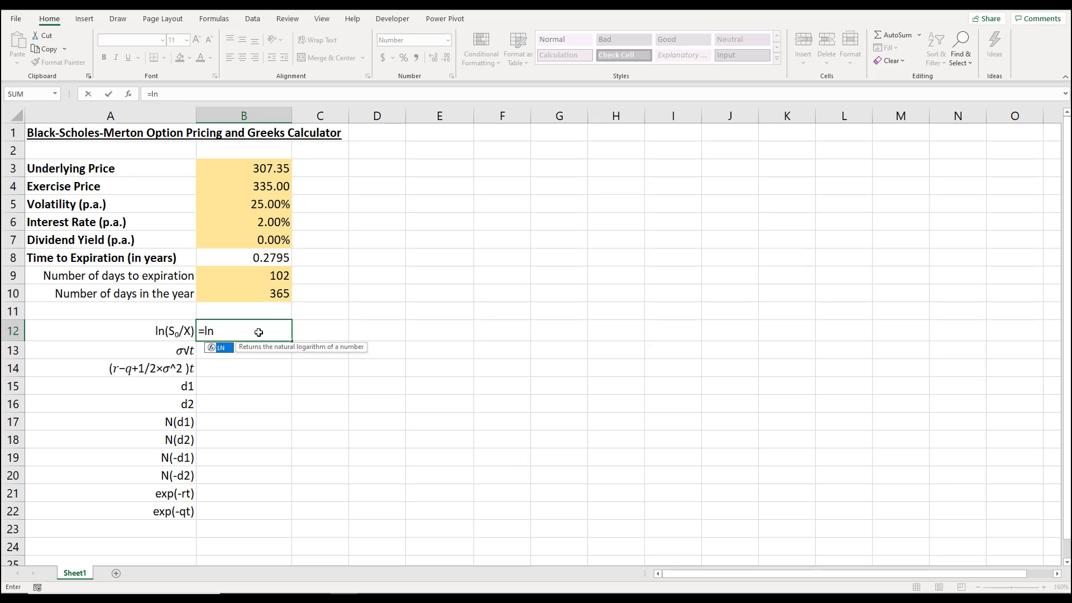
text(()
click(271, 167)
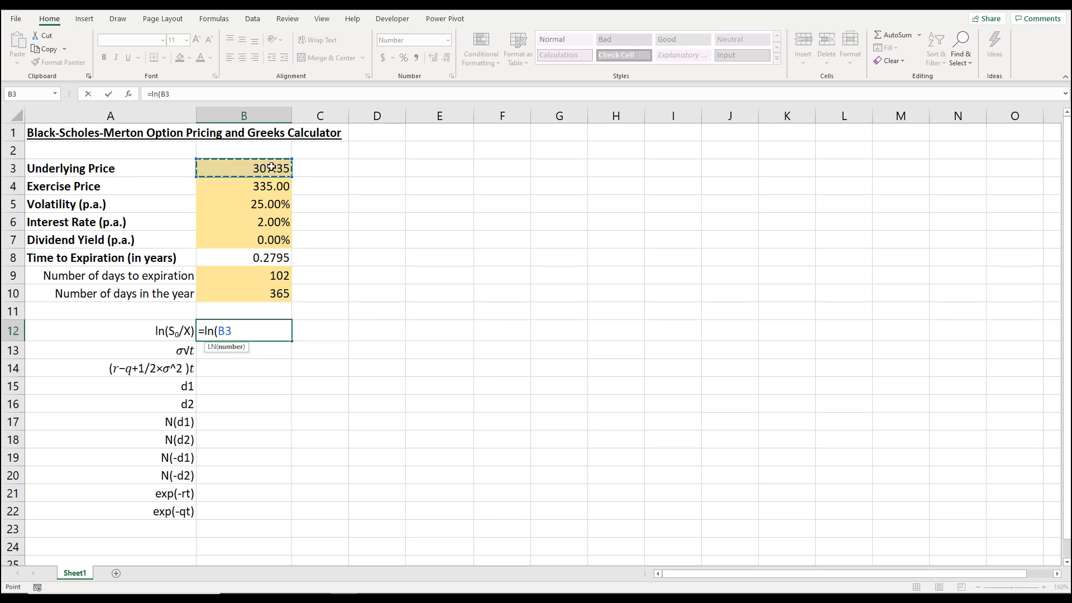
text(/)
click(262, 186)
text())
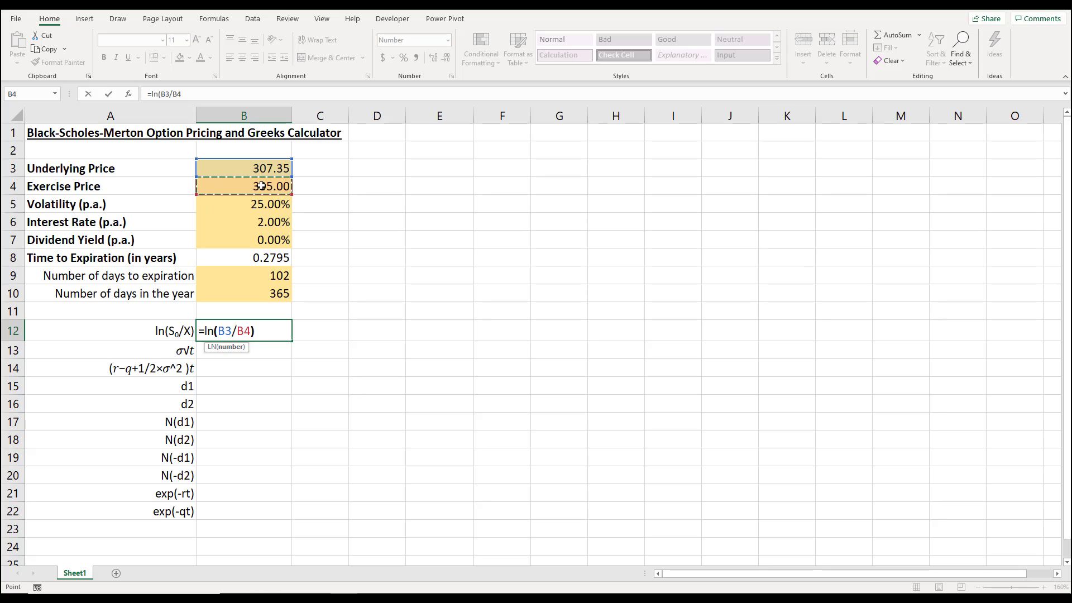
key(Return)
- Calculate σ√t in B13 with the formula =B5*sqrt(B8), using volatility and time to expiration
text(=)
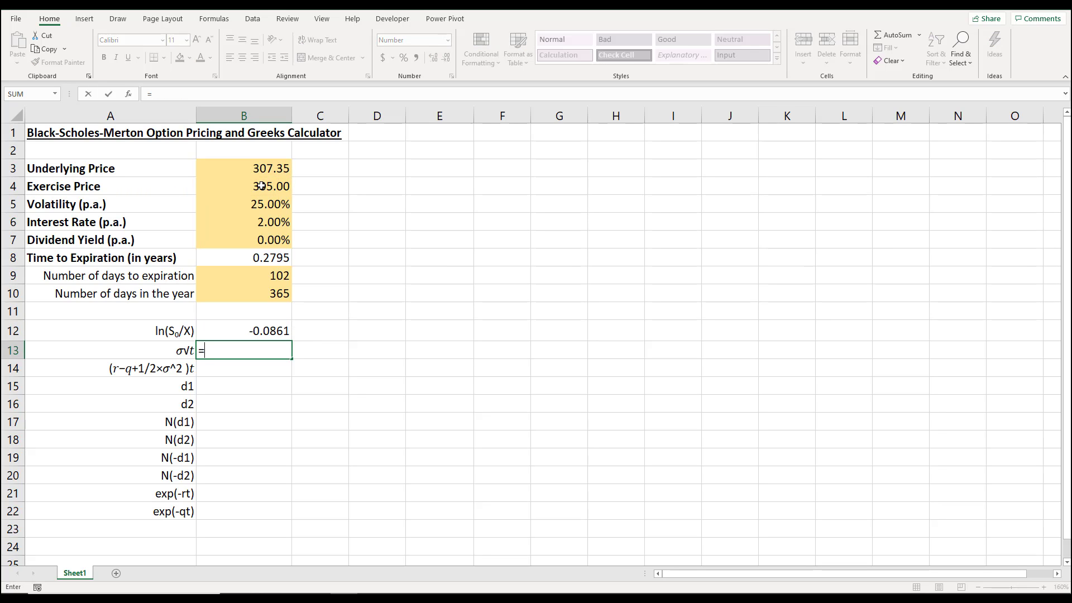
click(270, 207)
text(*sqrt()
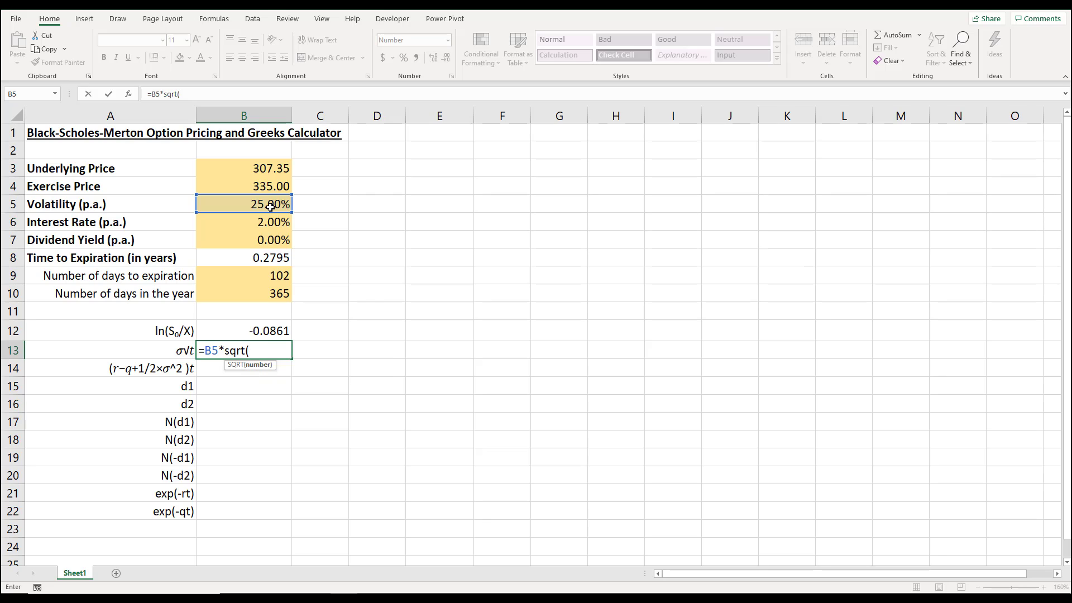
click(252, 258)
text())
key(Return)
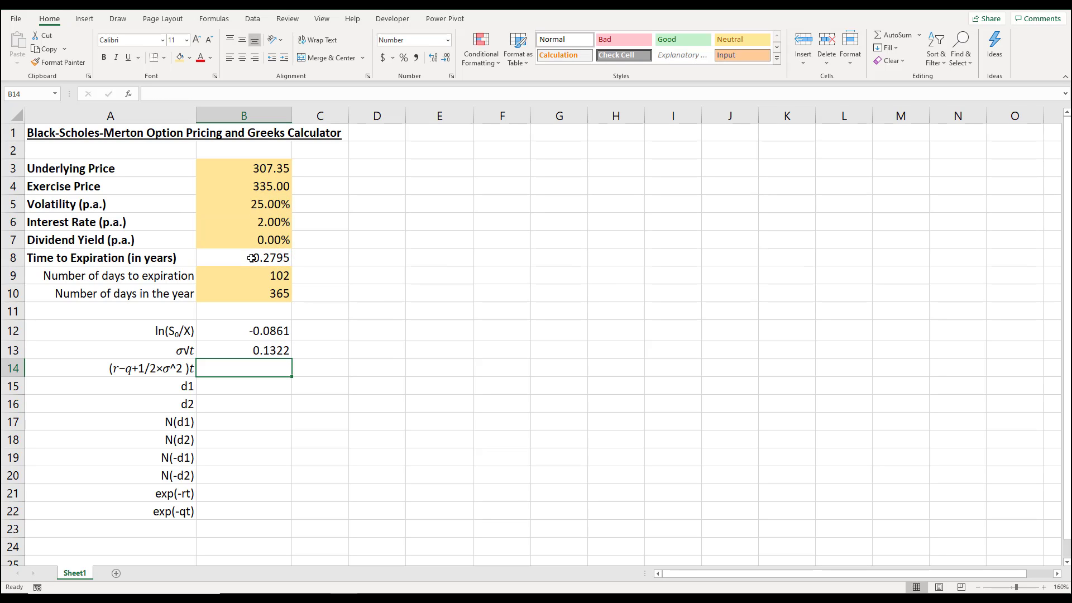
- Calculate the (r−q+1/2×σ^2)t term in B14 with the formula =(B6-B7+0.5*B5^2)*B8
text(=()
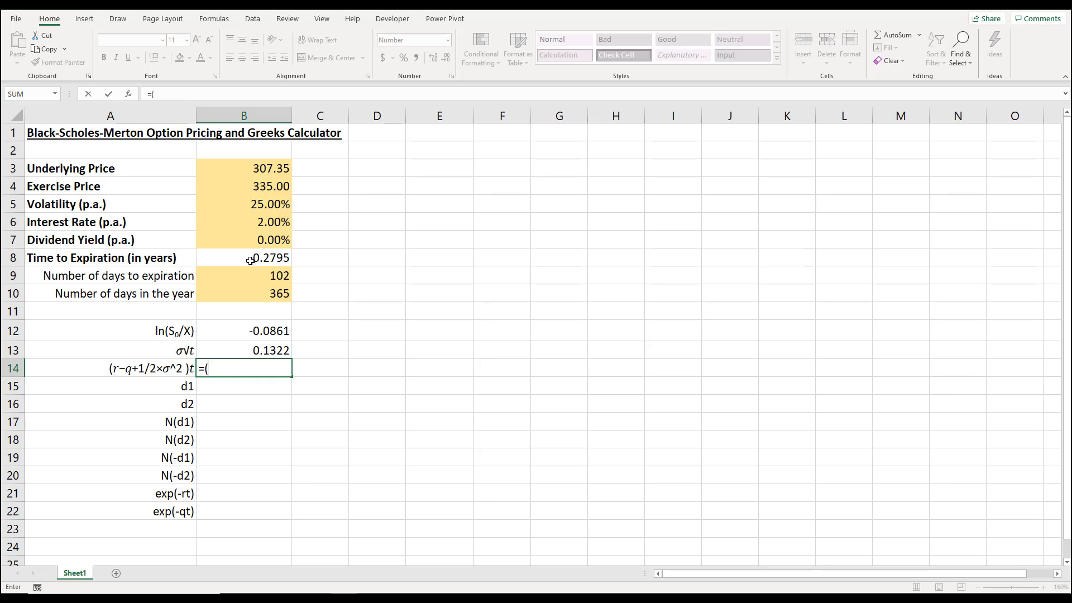
click(260, 224)
text(-)
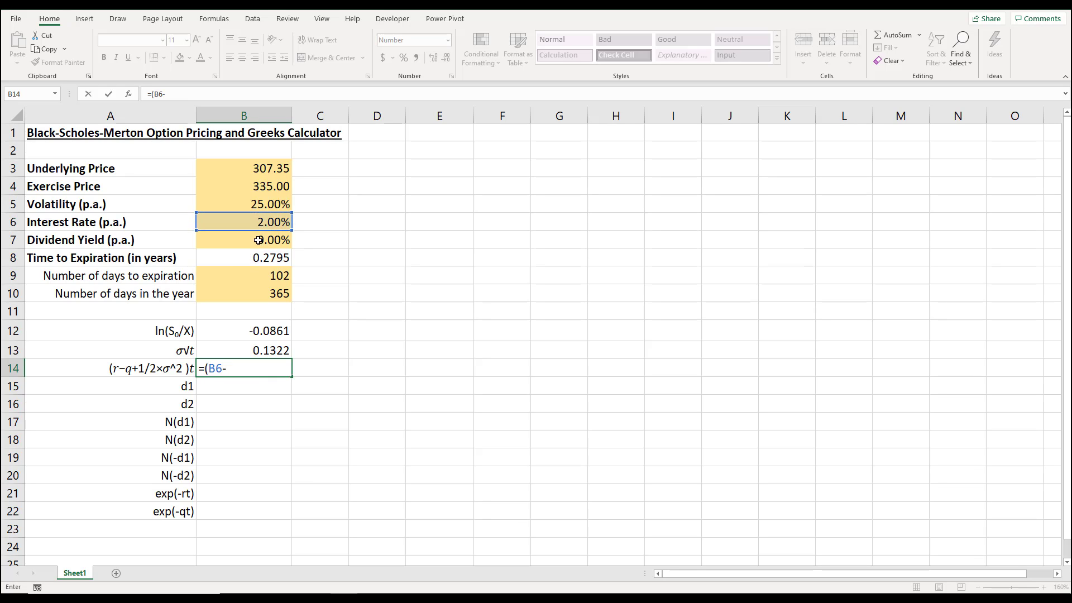
click(260, 240)
text(+0.5*)
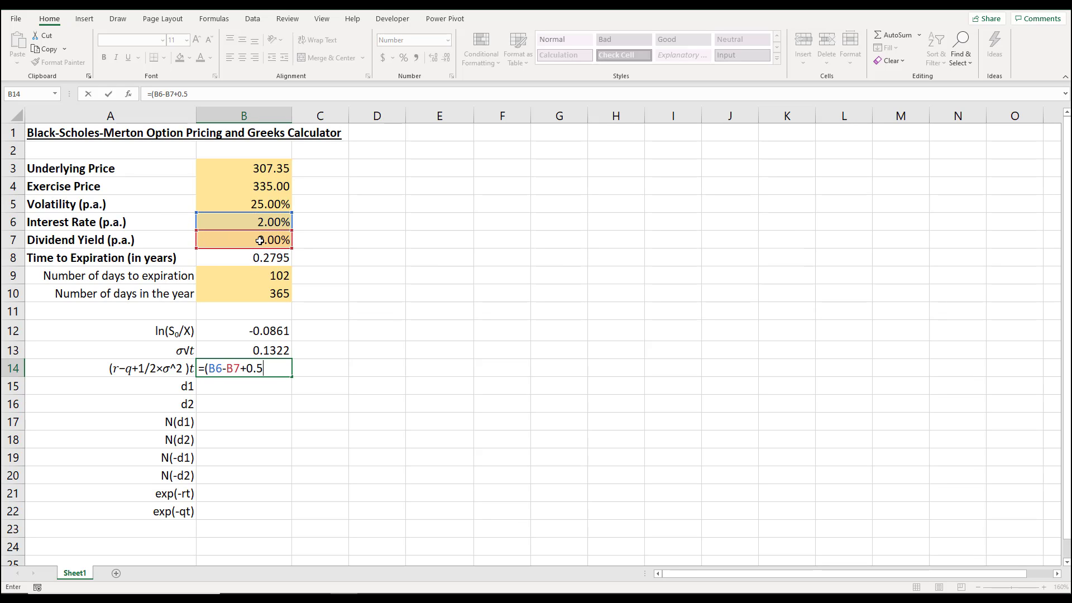
click(261, 204)
text(^2))
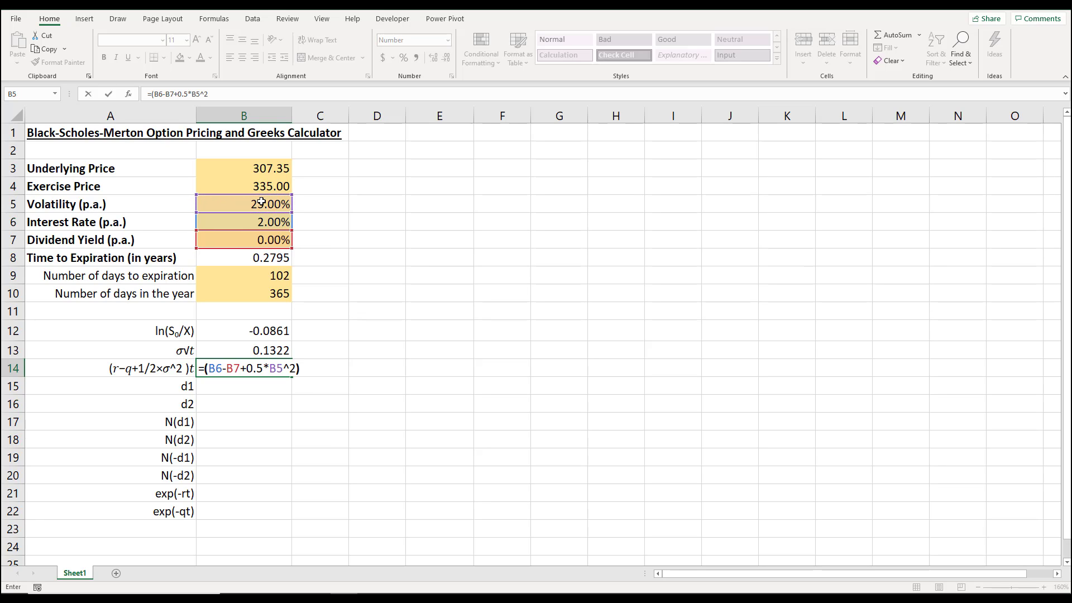
text(*)
click(256, 267)
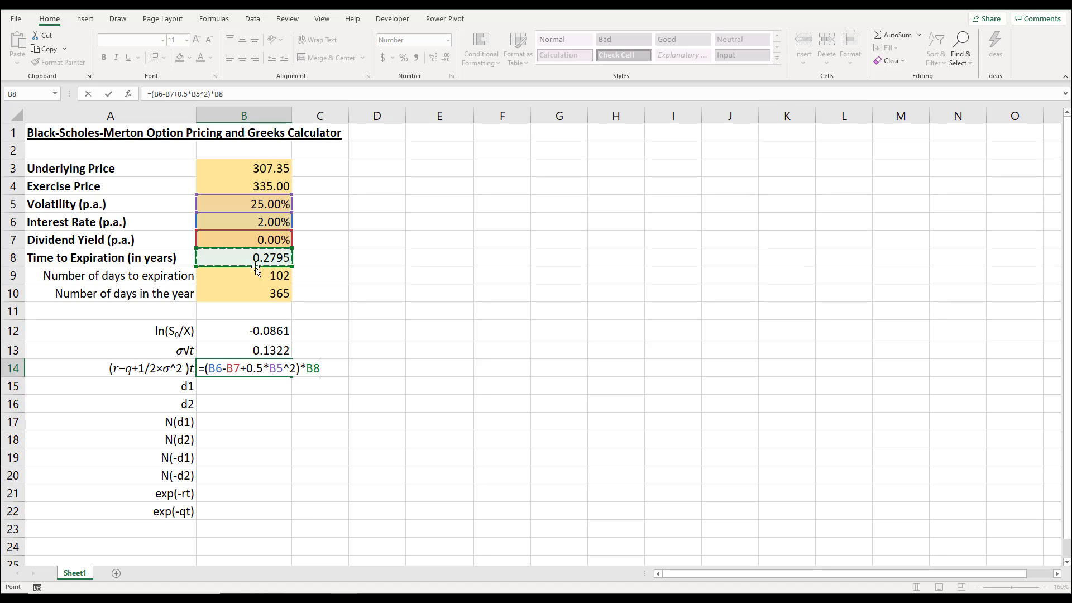
key(Return)
- Calculate d1 in B15 with the formula =(B12+B14)/B13
text(=)
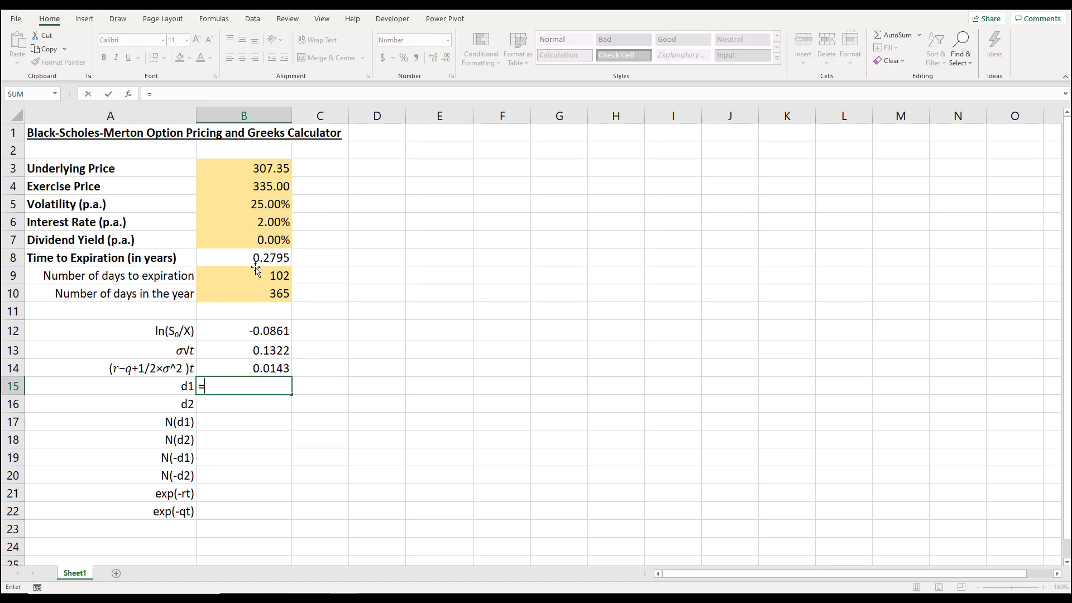
text(()
click(259, 330)
text(+)
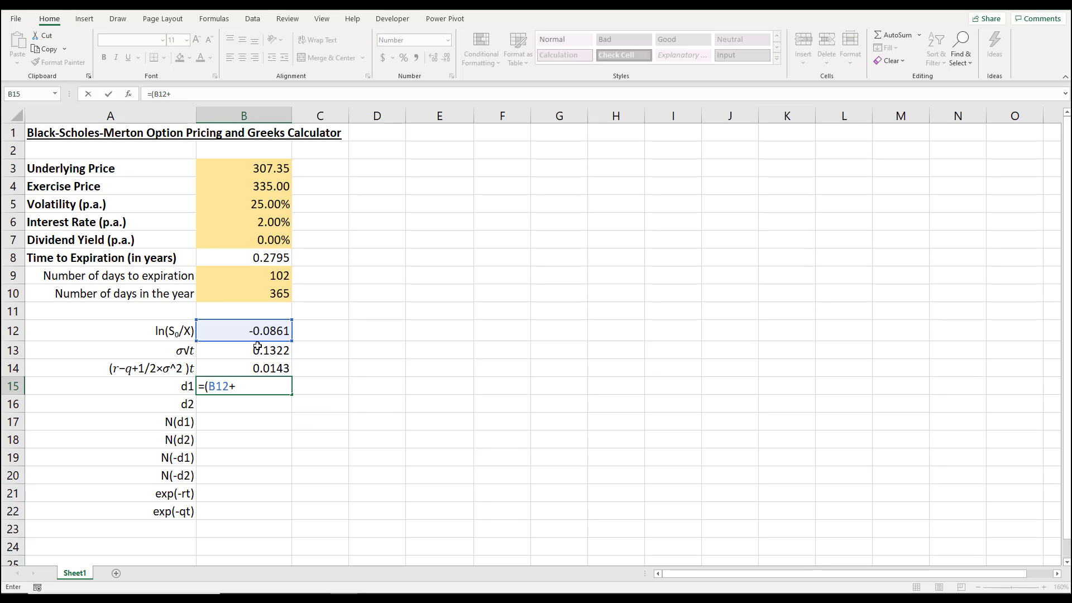
click(251, 372)
text()/)
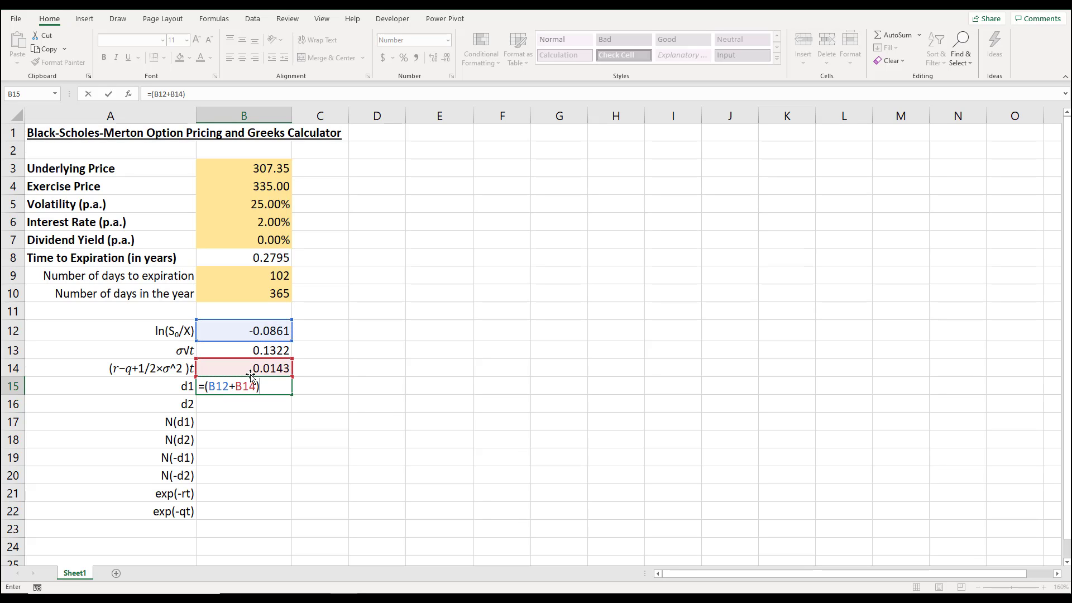
click(282, 349)
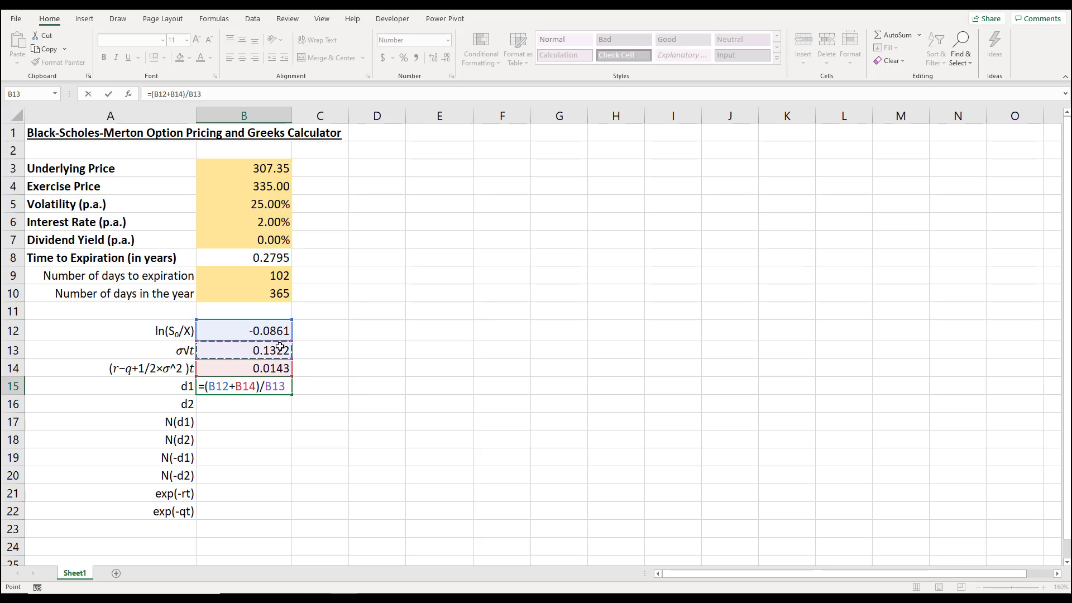
key(Return)
- Calculate d2 in B16 by subtracting σ√t from d1 with the formula =B15-B13
text(=)
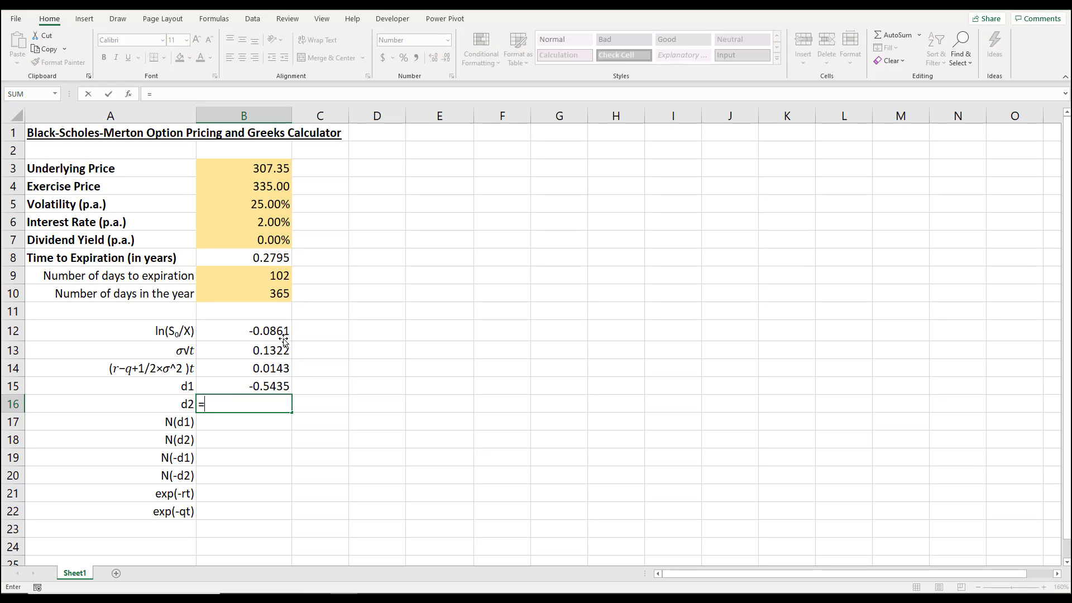
key(Up)
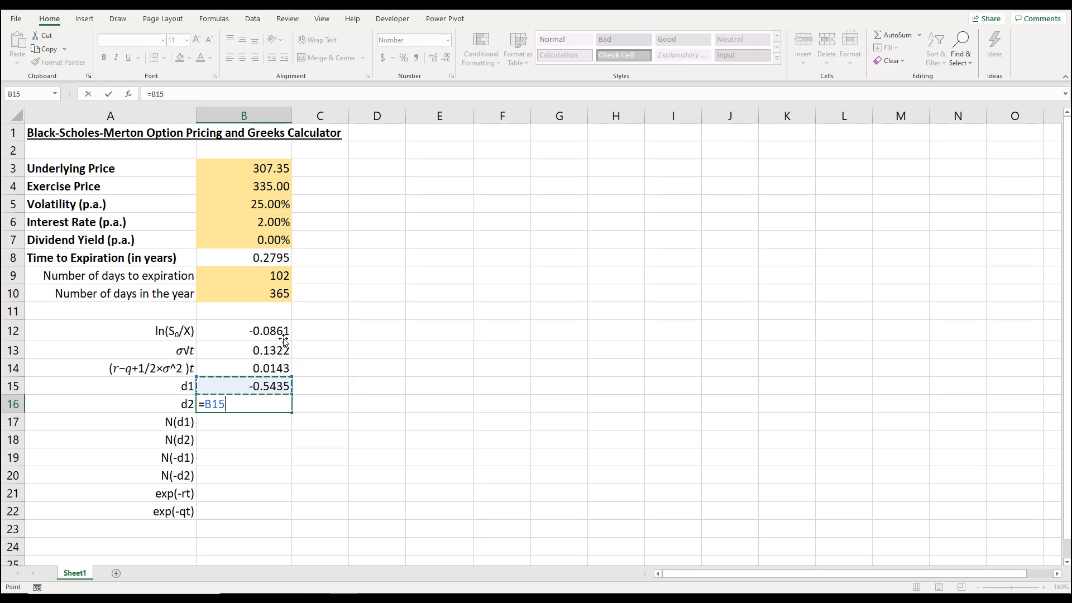
text(-)
key(Up)
key(Up)
key(Up)
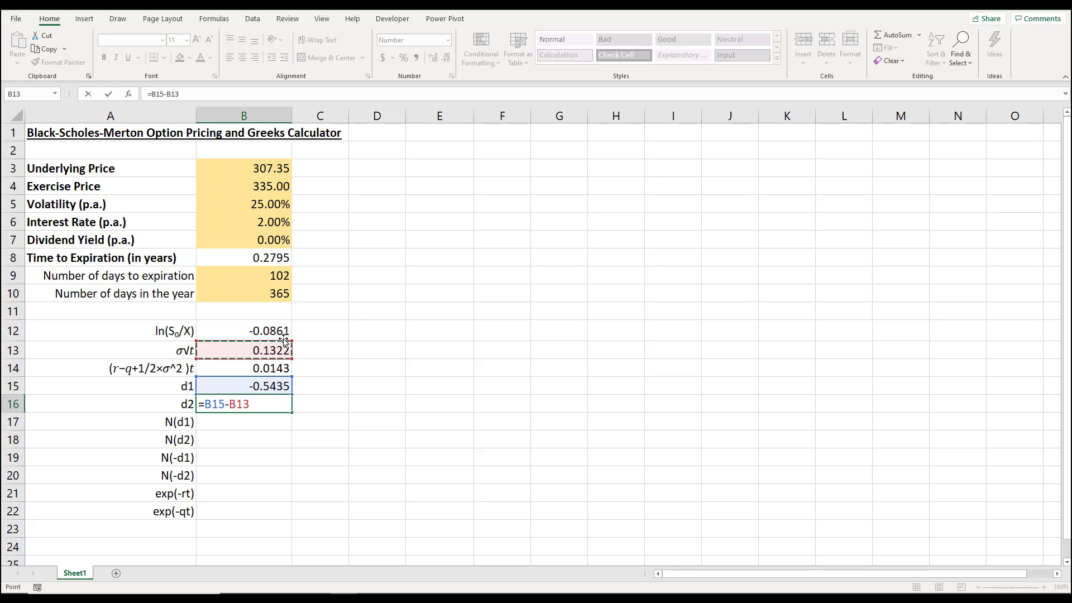
key(Return)
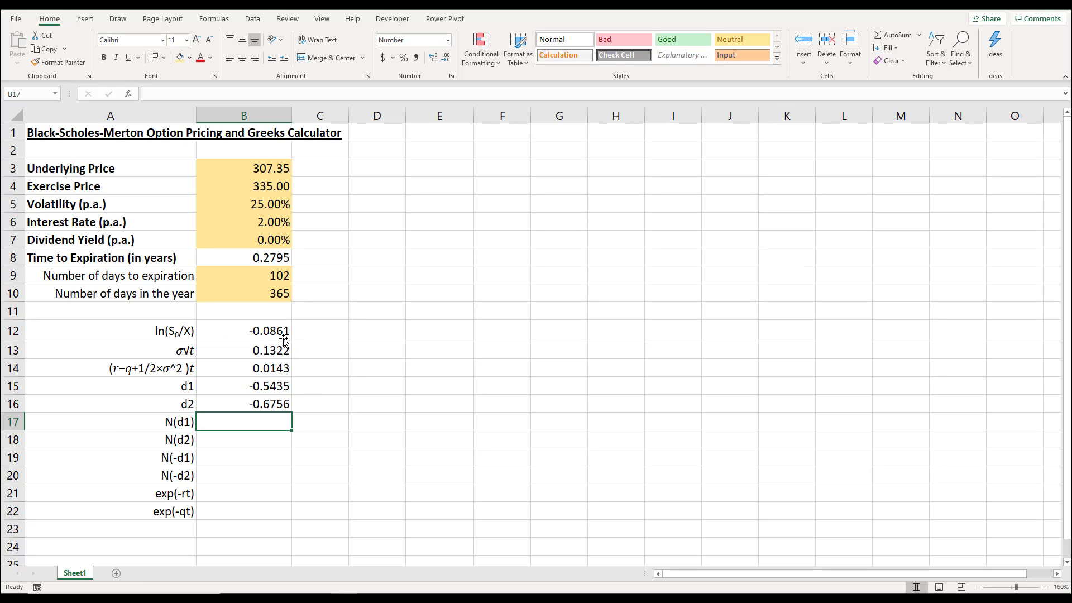
- Calculate N(d1) in B17 as a cumulative standard normal probability with =NORM.S.DIST(B15,1)
text(=norm)
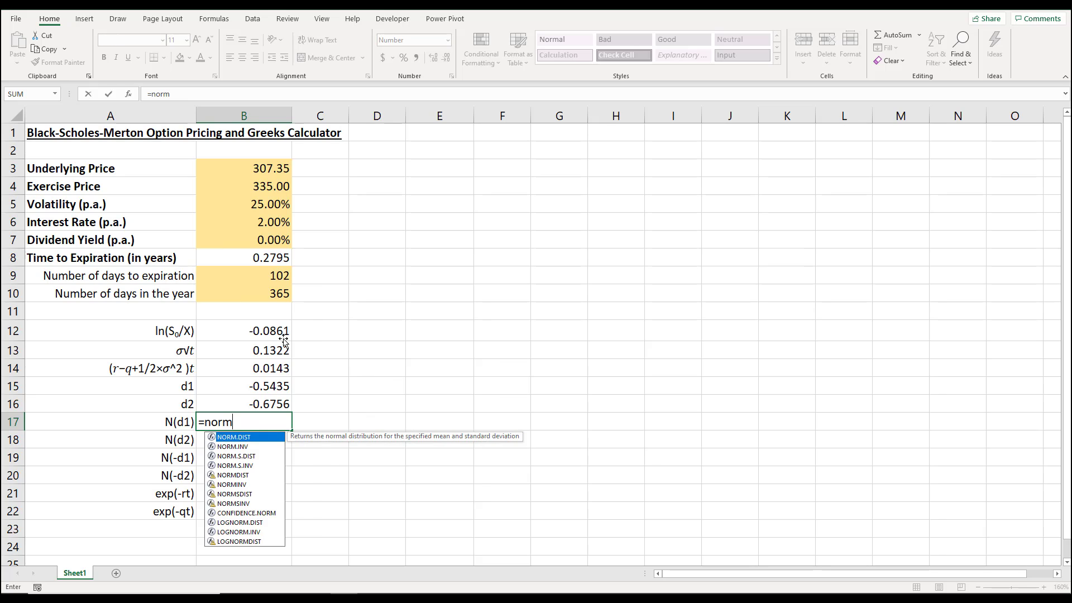
text(.s)
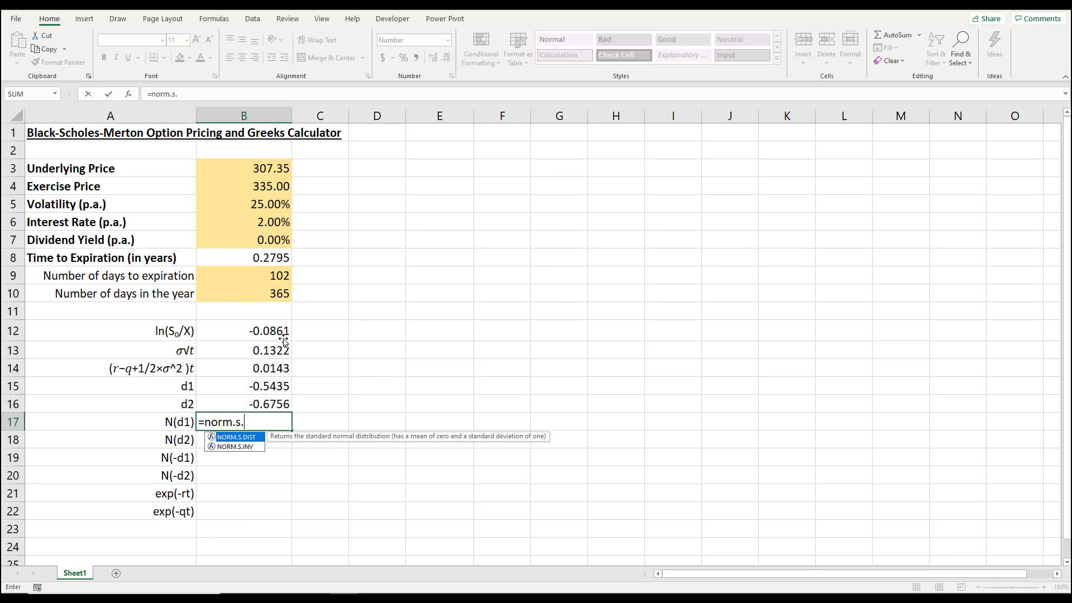
text(.)
key(Tab)
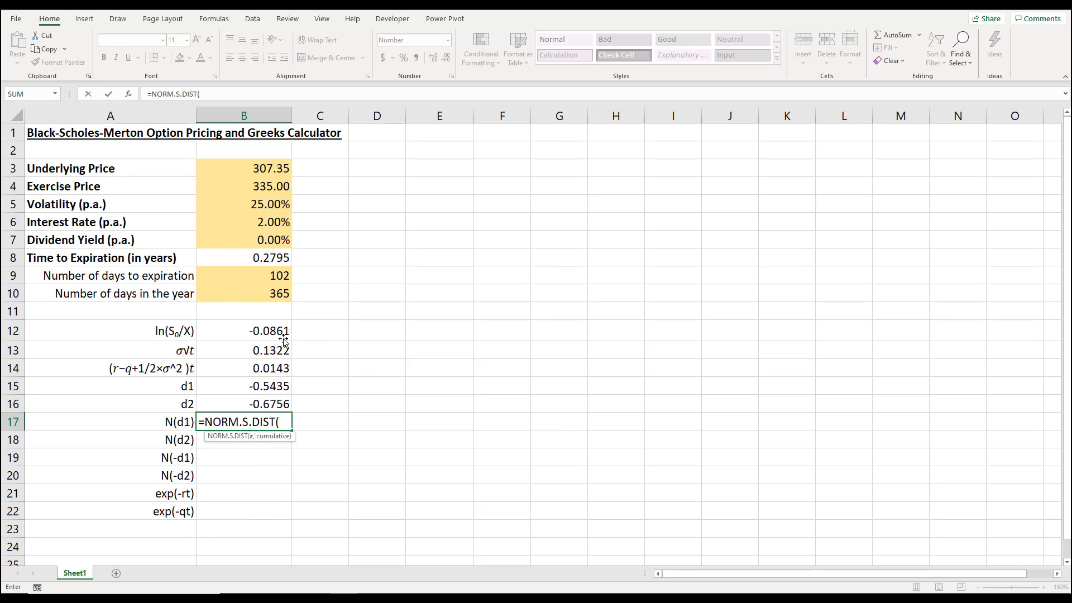
key(Up)
key(Up)
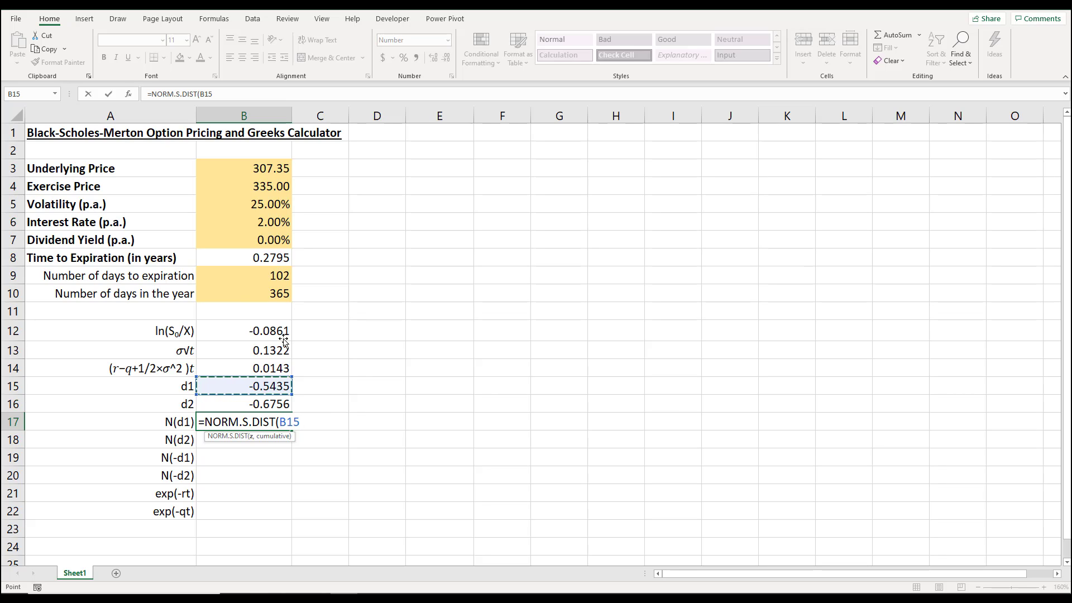
text(,)
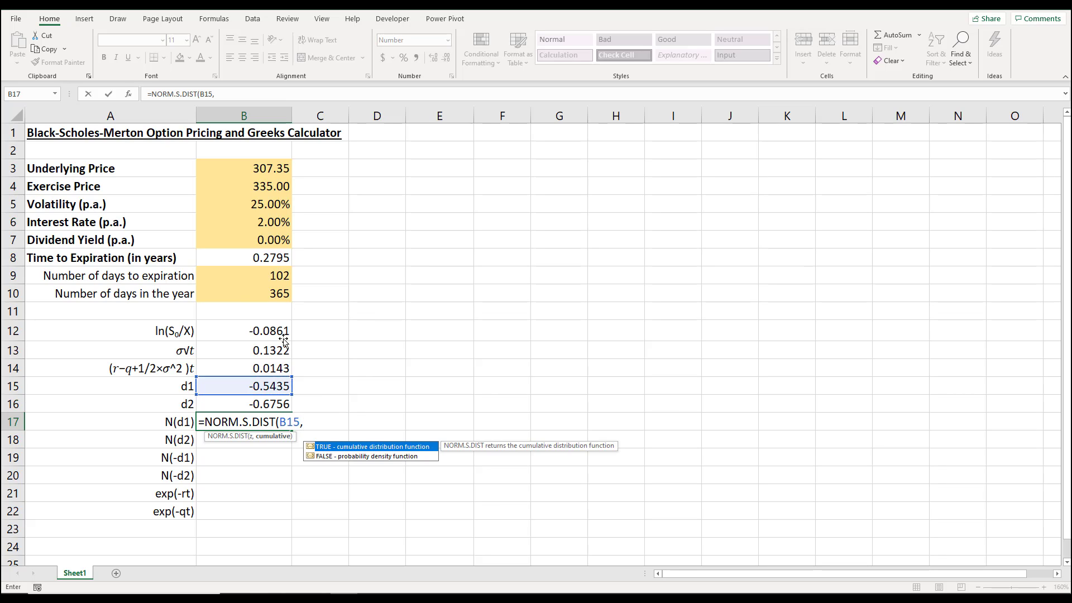
text(1))
key(Return)
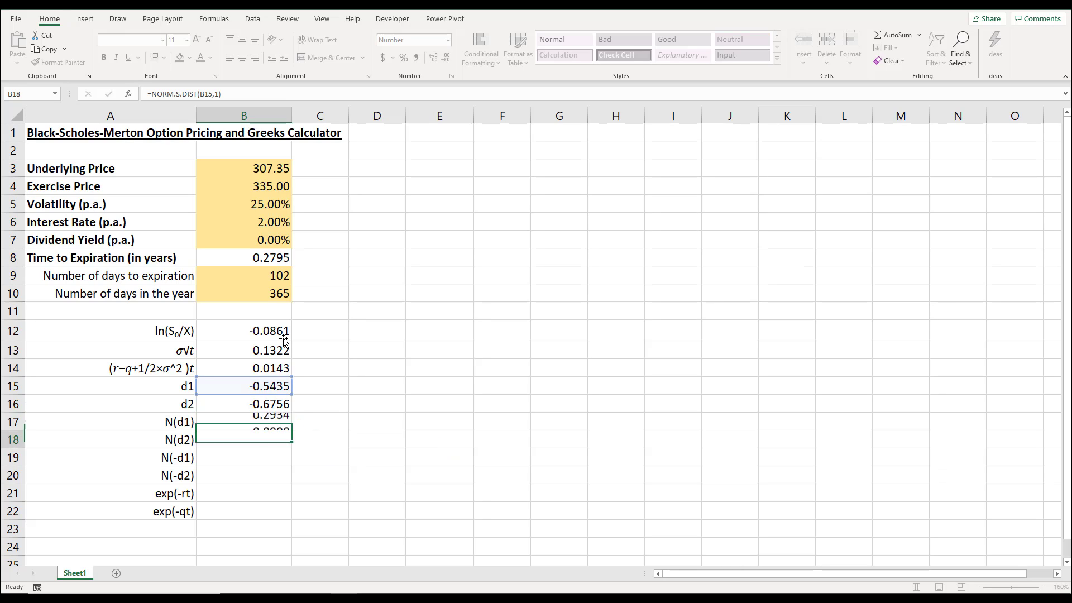
- Fill the N(d1) formula from B17 down into B18 to calculate N(d2)
key(Up)
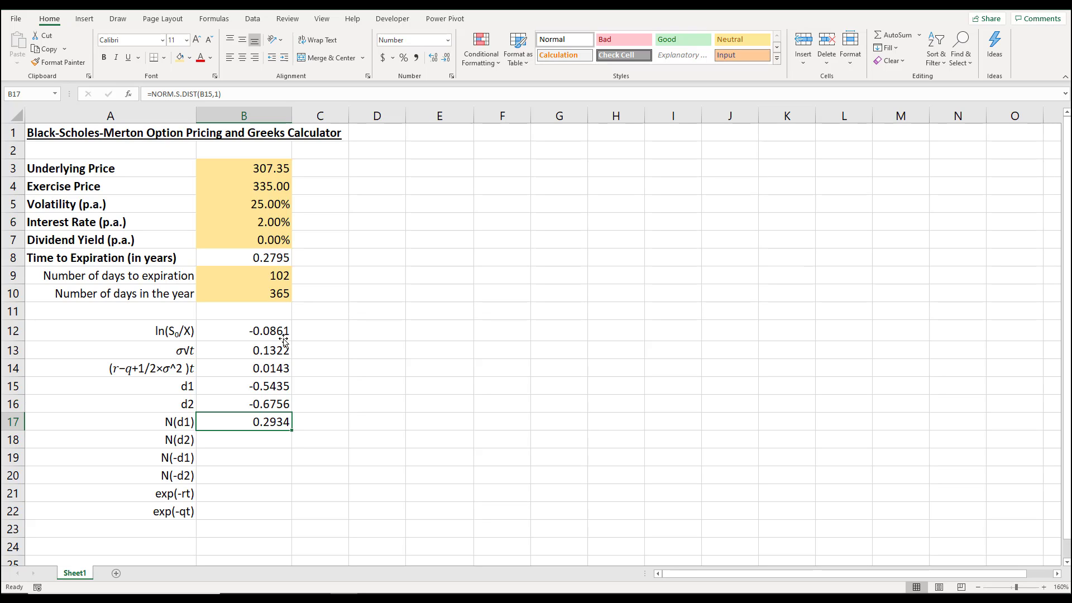
key(shift+Down)
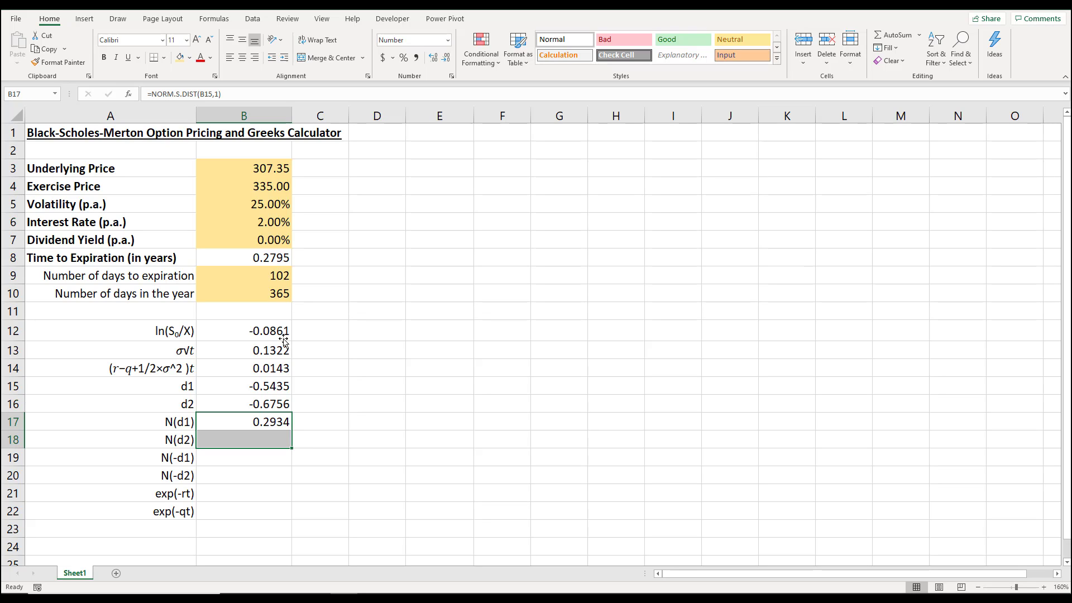
key(ctrl+d)
key(Down)
key(Down)
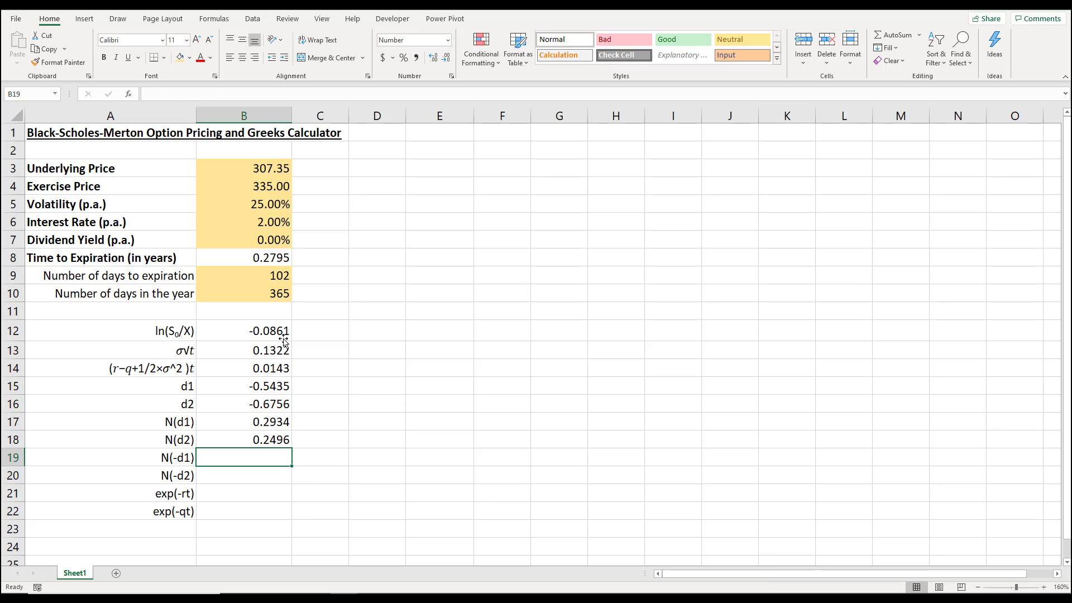
- Inspect the N(d2) formula in B18 to check which cell it references
text(=)
key(Escape)
key(Up)
key(F2)
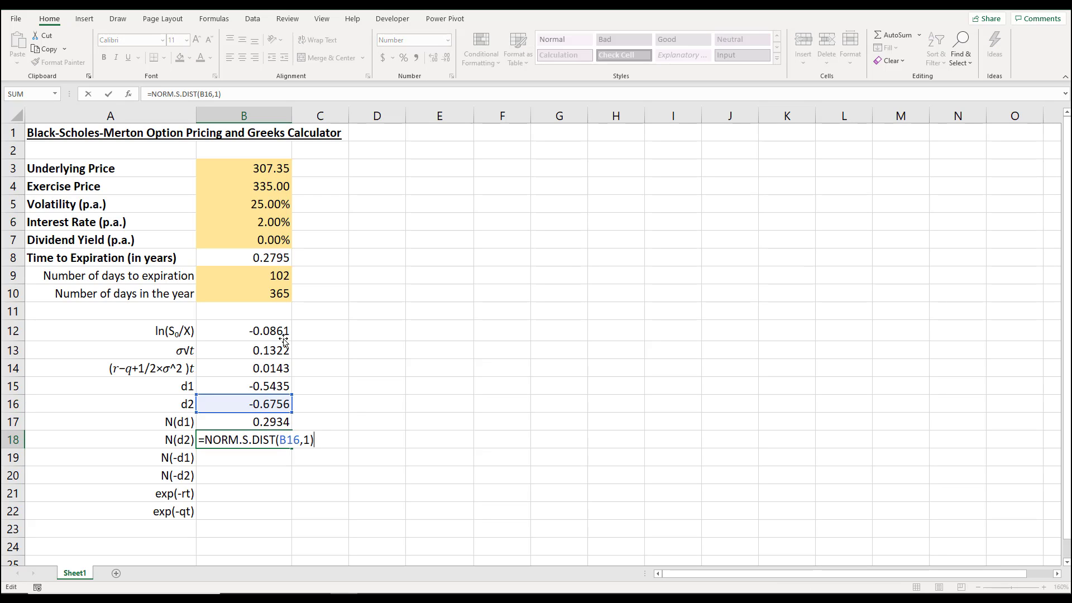
key(Return)
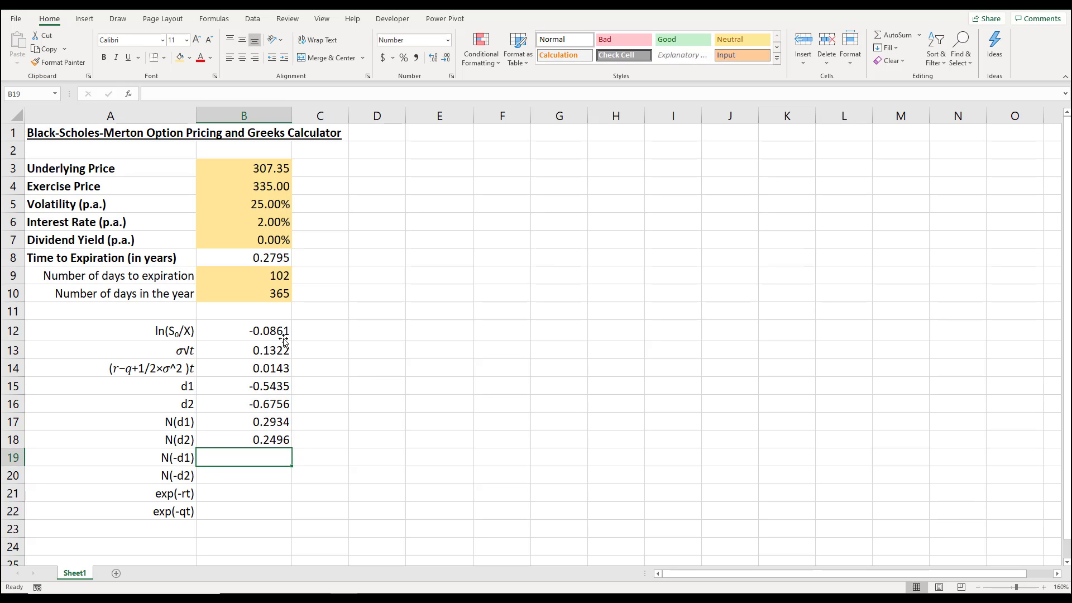
- Calculate N(-d1) in B19 as a cumulative standard normal probability with =NORM.S.DIST(-B15,1)
text(=norm)
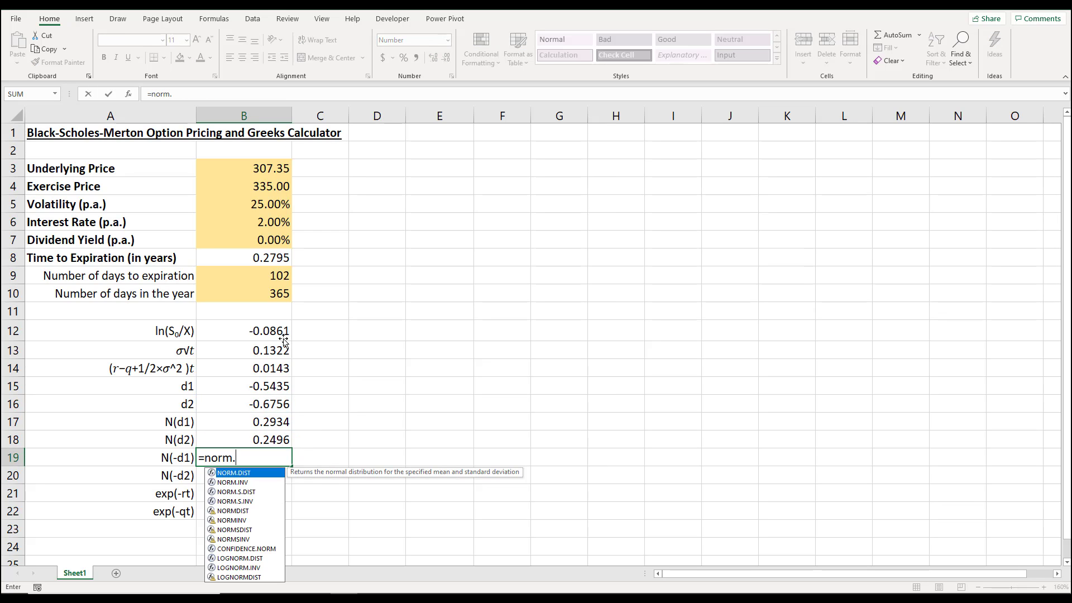
text(.s.)
key(Tab)
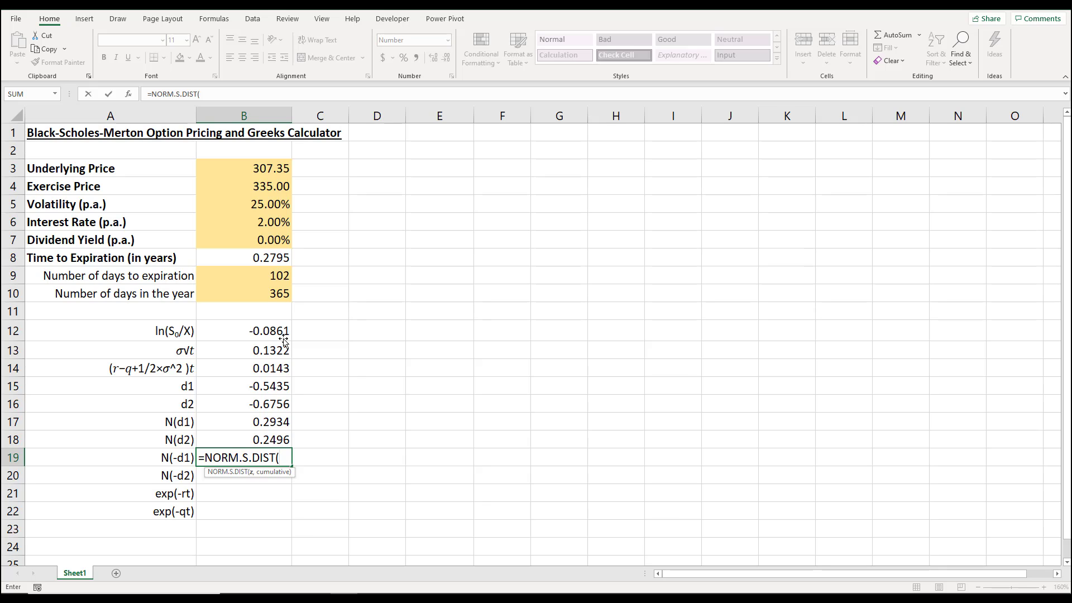
text(-)
key(Up)
key(Up)
key(Up)
key(Up)
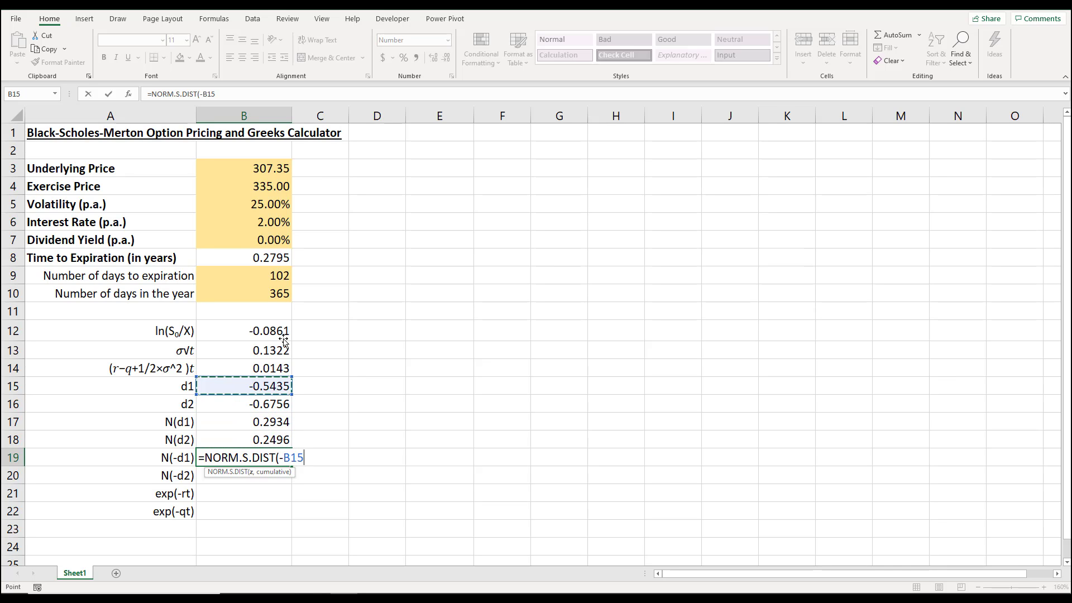
text(,1))
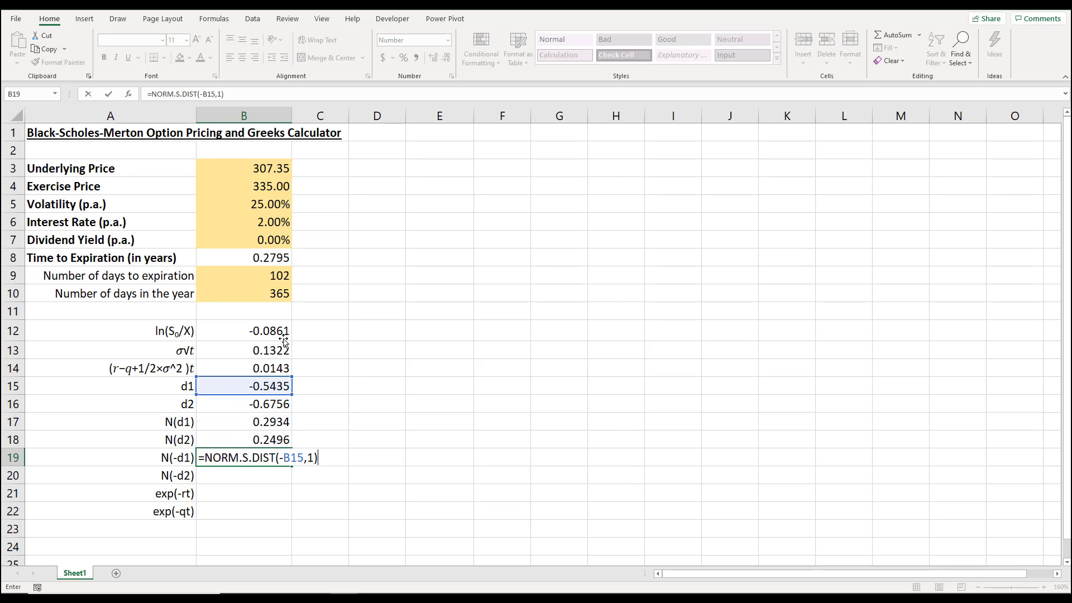
key(Return)
- Fill the N(-d1) formula from B19 down into B20 to calculate N(-d2), and check the copied formula's reference
key(Up)
key(shift+Down)
key(ctrl+d)
key(Down)
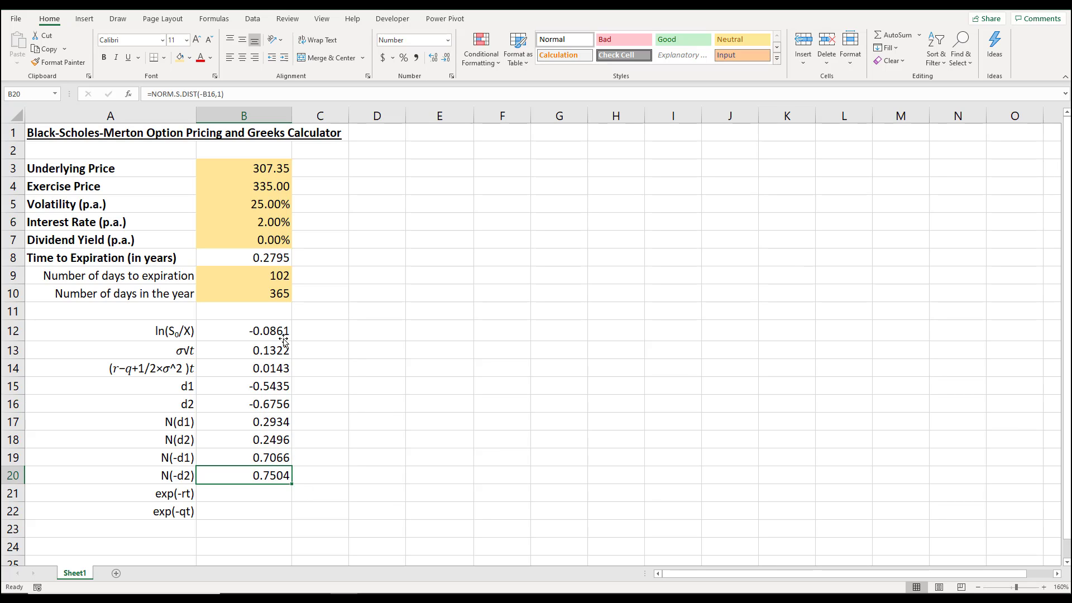
key(F2)
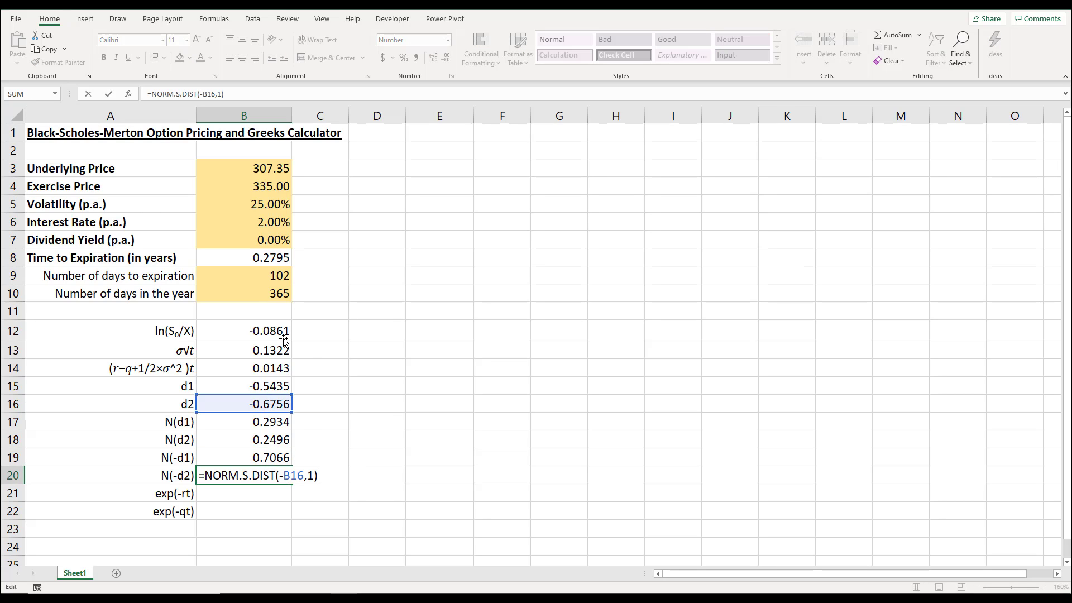
key(Escape)
- Calculate exp(-rt) in B21 from the interest rate and time to expiration with =EXP(-B6*B8)
key(Down)
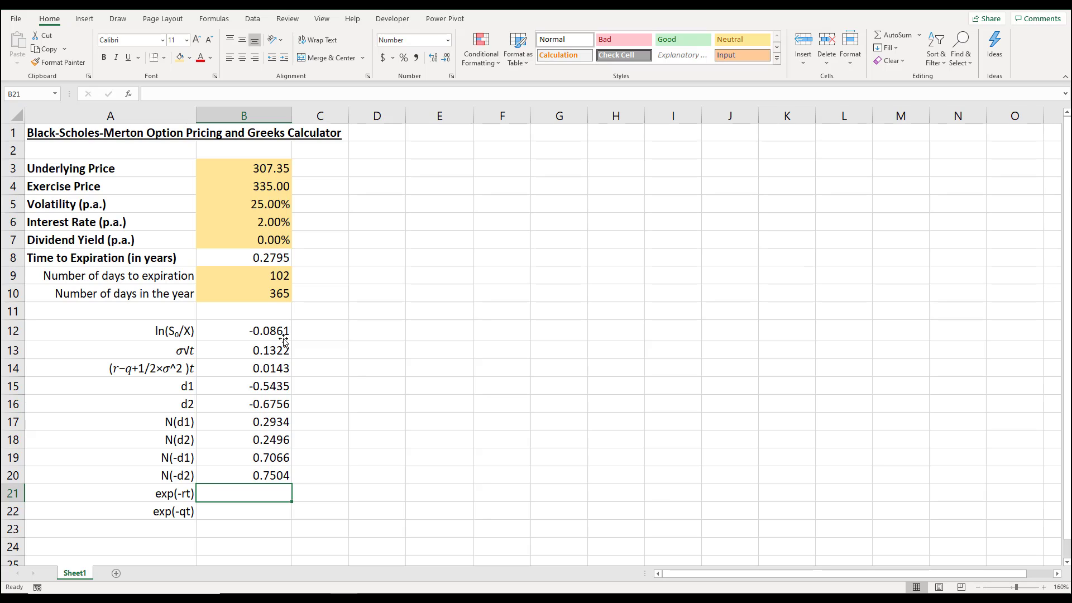
text(=exp)
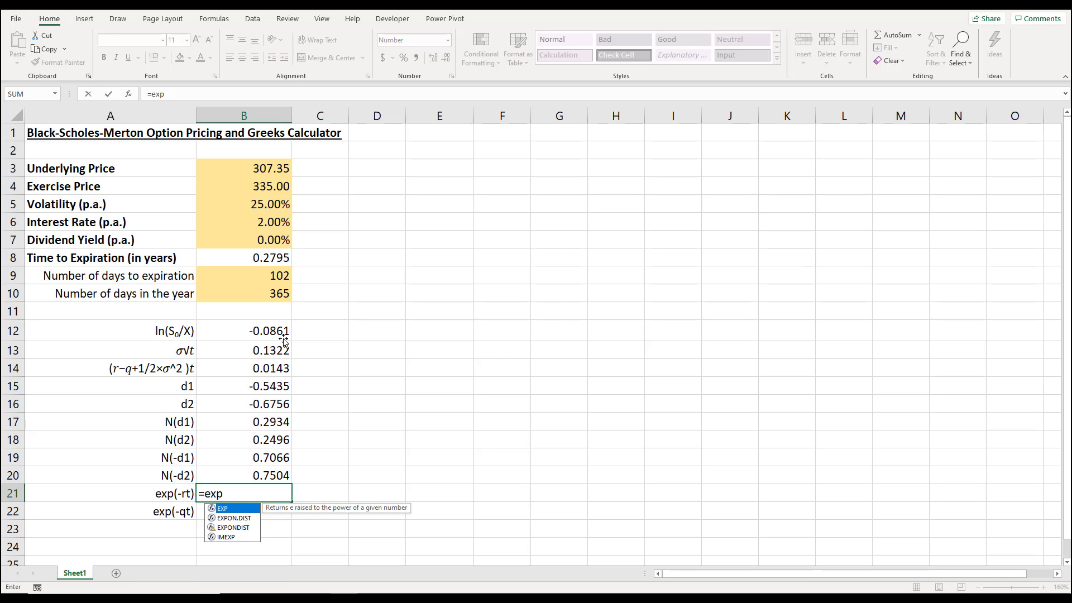
key(Tab)
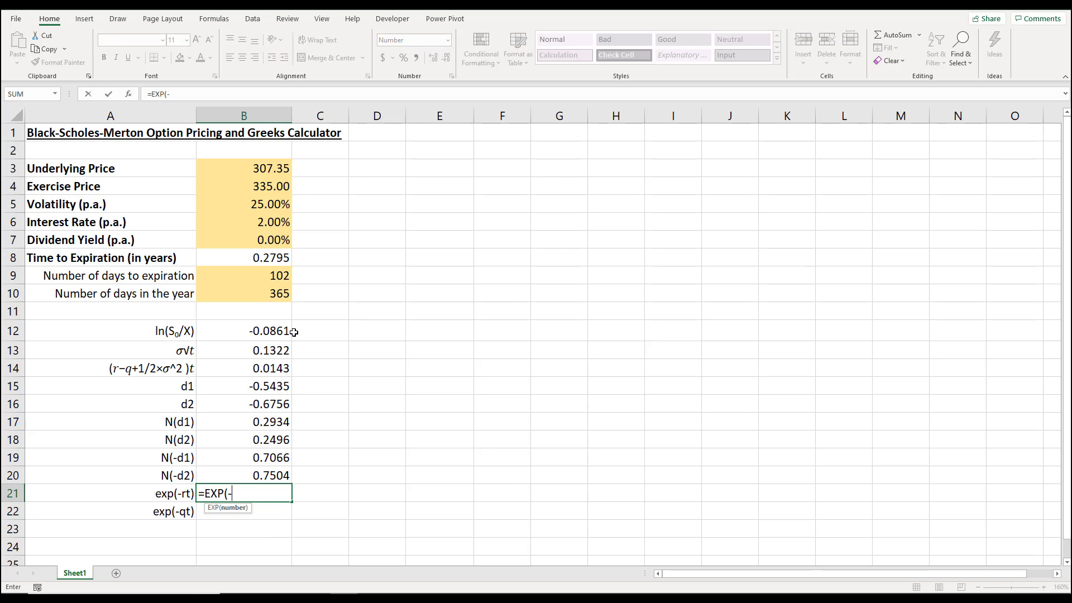
text(-)
click(260, 223)
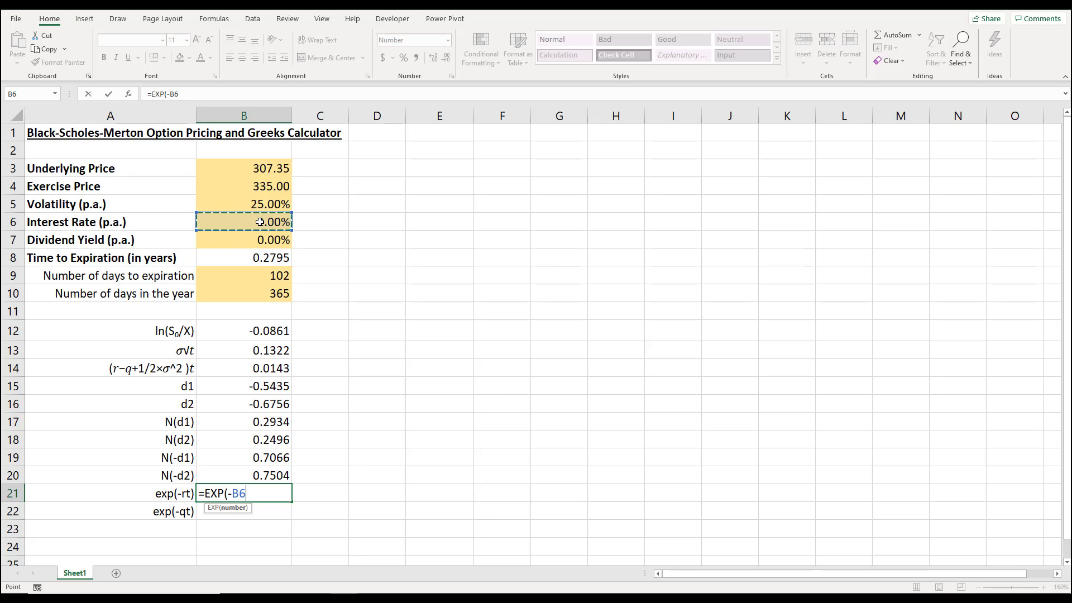
text(*)
click(264, 254)
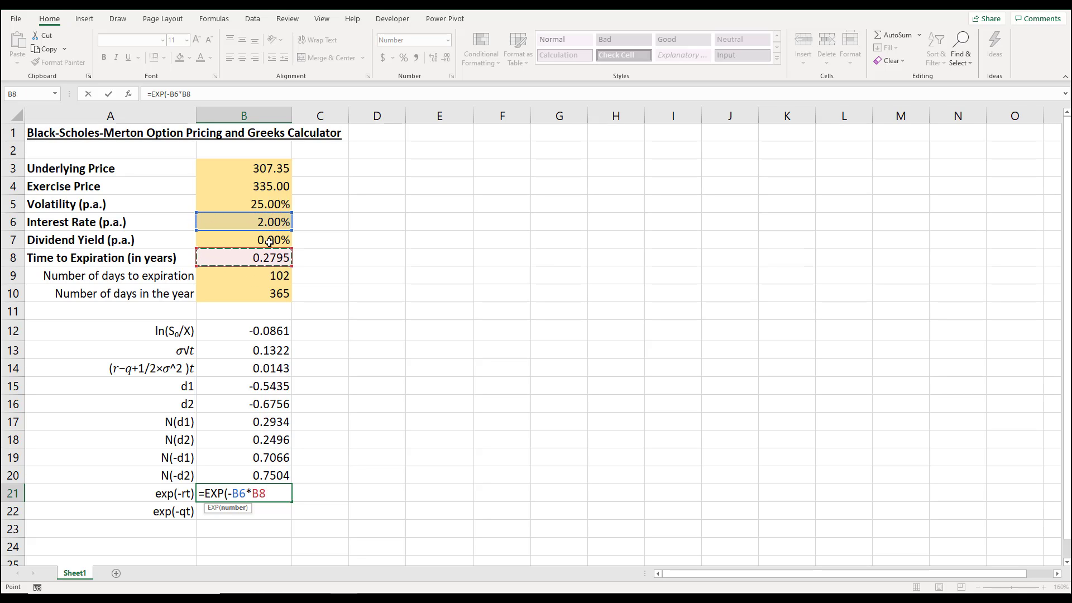
text())
key(Return)
- Calculate exp(-qt) in B22 from the dividend yield and time to expiration with =EXP(-B7*B8)
text(=e)
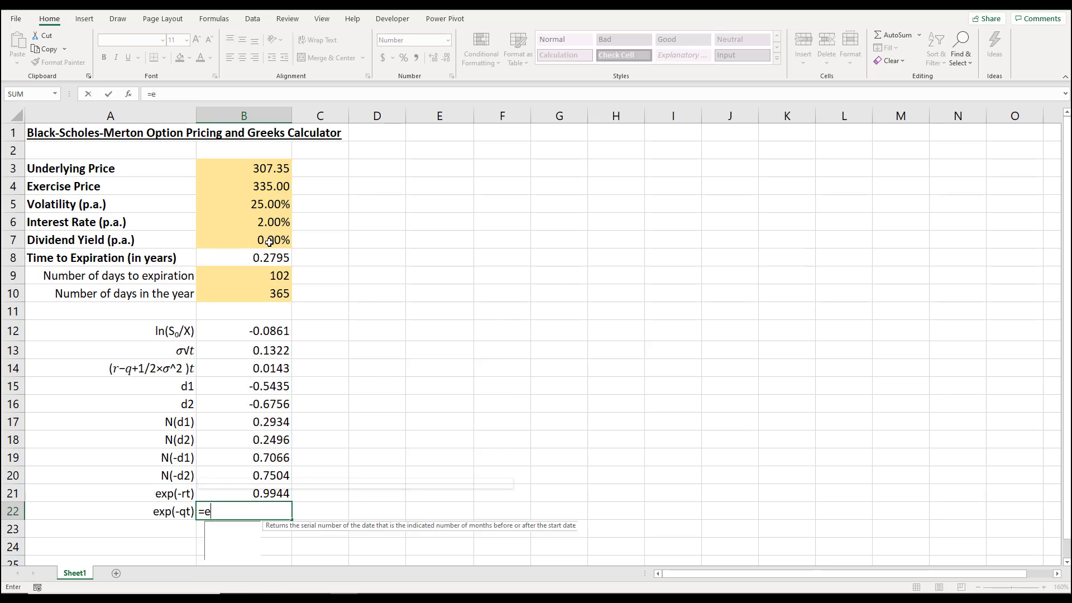
text(xp)
key(Tab)
text(-)
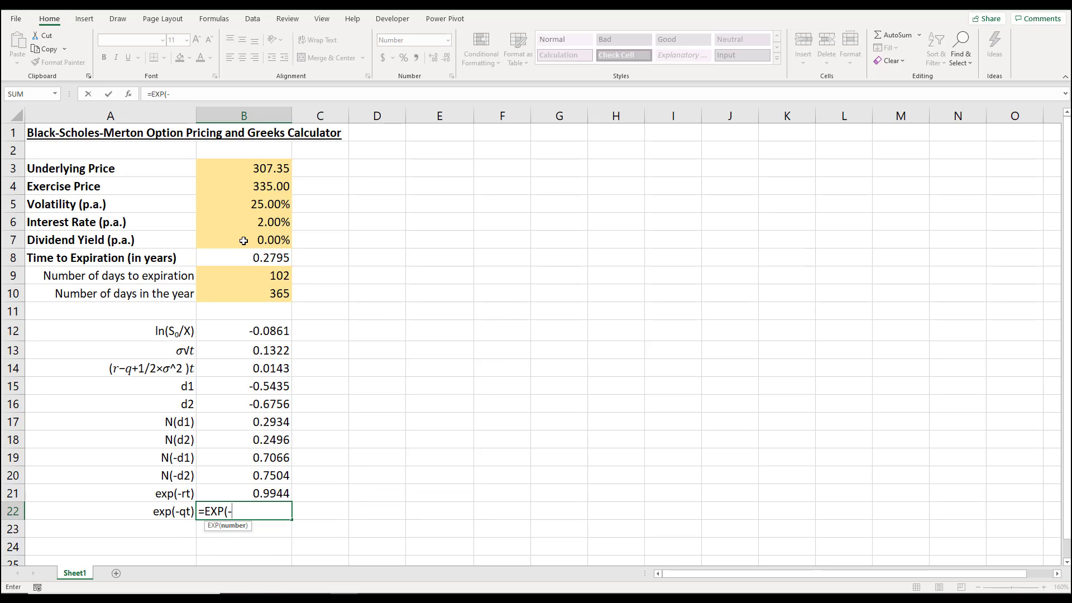
click(248, 241)
text(*)
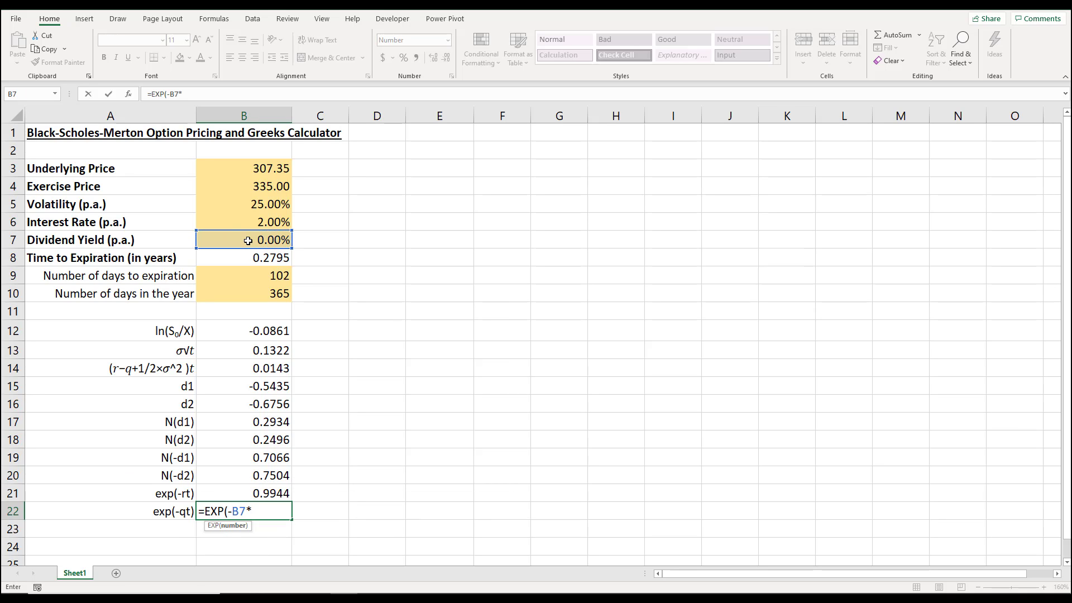
click(240, 259)
text())
key(Return)
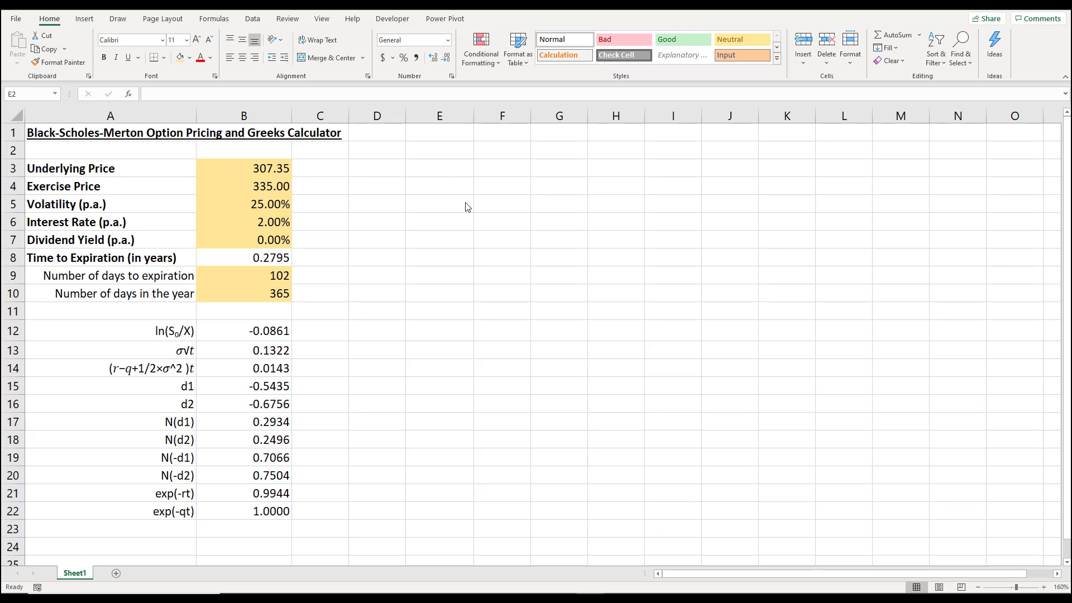
- Enter the row labels "Call option" in E3 and "Put option" in E4
click(436, 170)
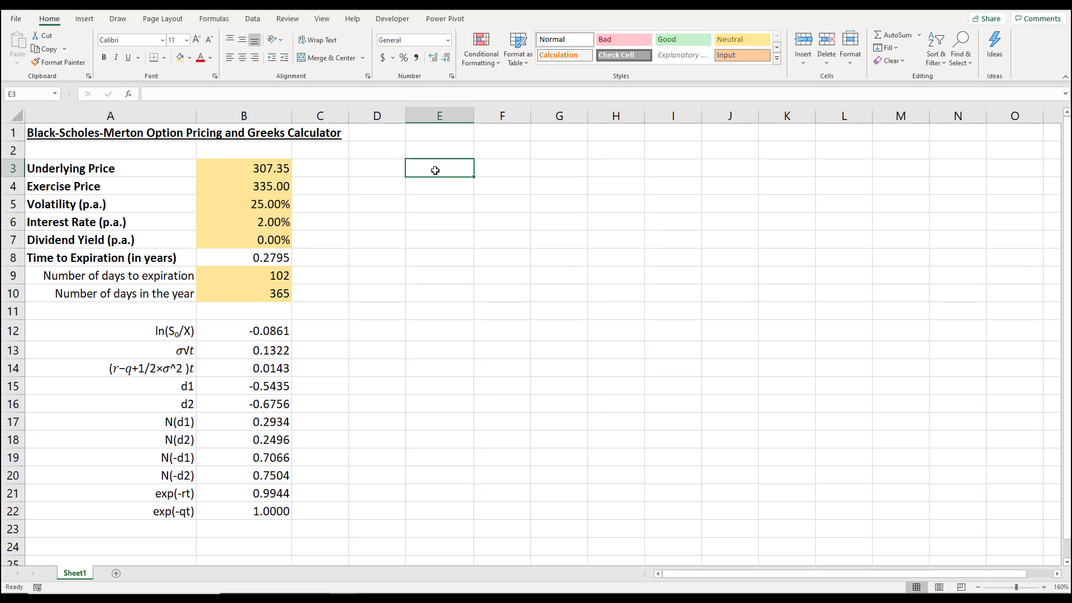
text(Call option)
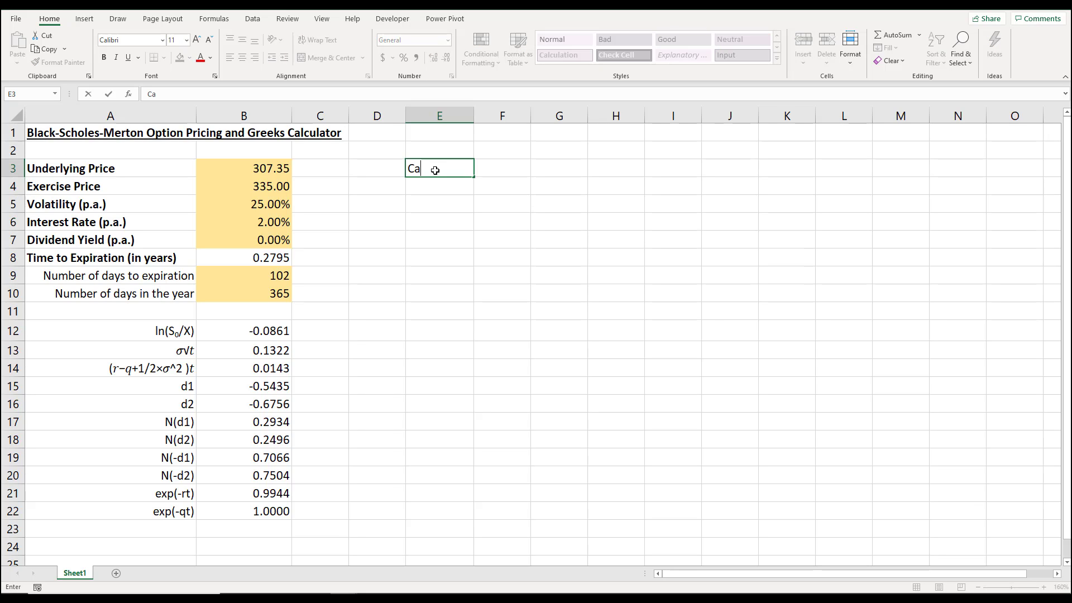
key(Return)
text(Put option)
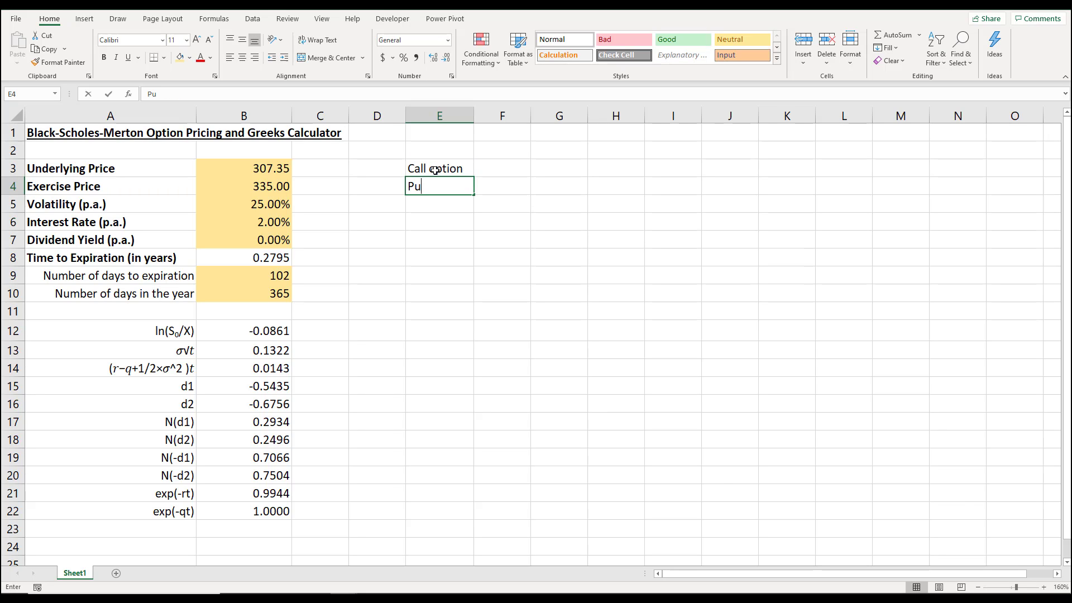
key(Return)
- Add the column heading "Price" in F2 and make it bold
key(Up)
key(Up)
key(Right)
key(Up)
text(P)
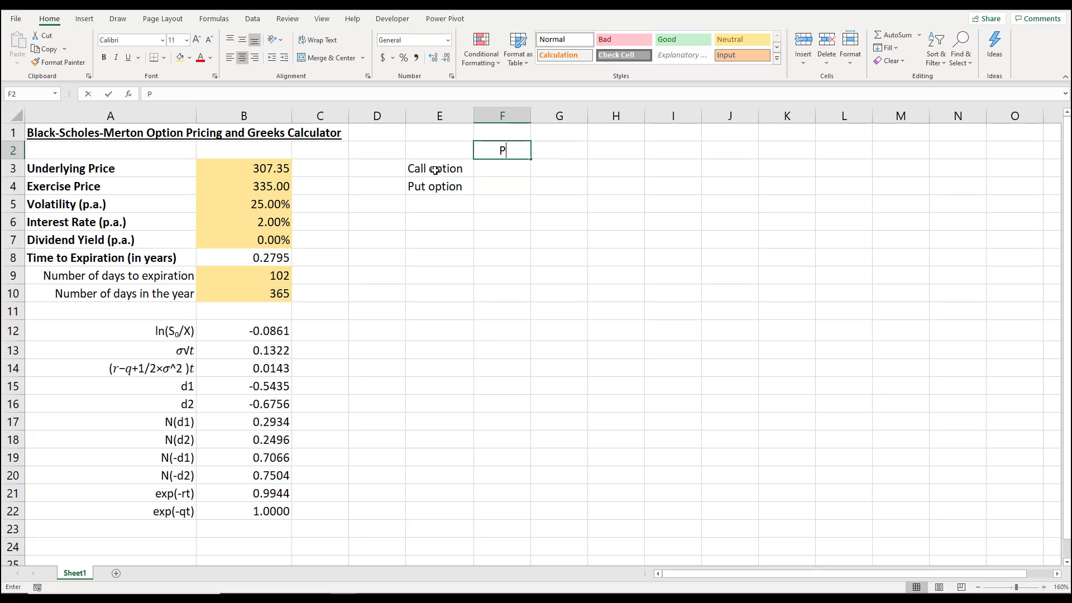
text(rice)
key(Return)
key(Up)
key(ctrl+b)
- Calculate the call option price in F3 with the formula =B3*B22*B17-B4*B21*B18
key(Down)
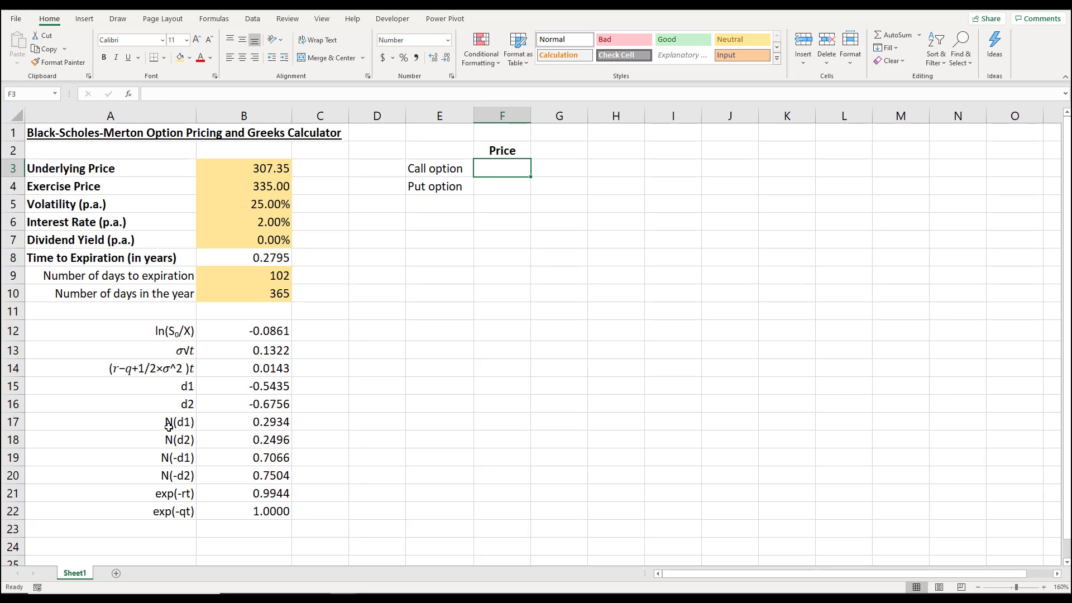
text(=)
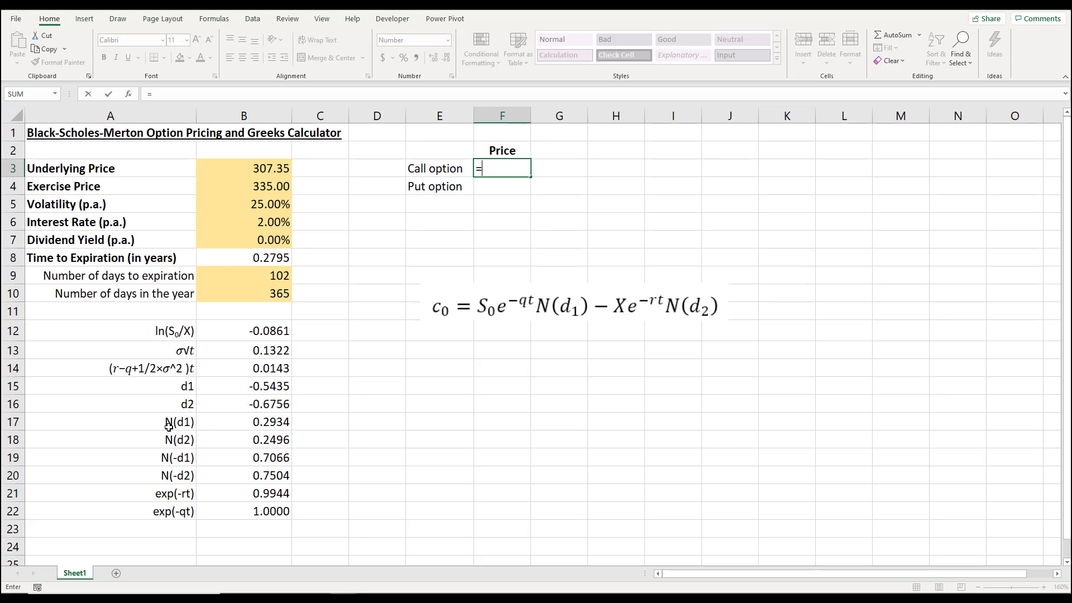
click(261, 169)
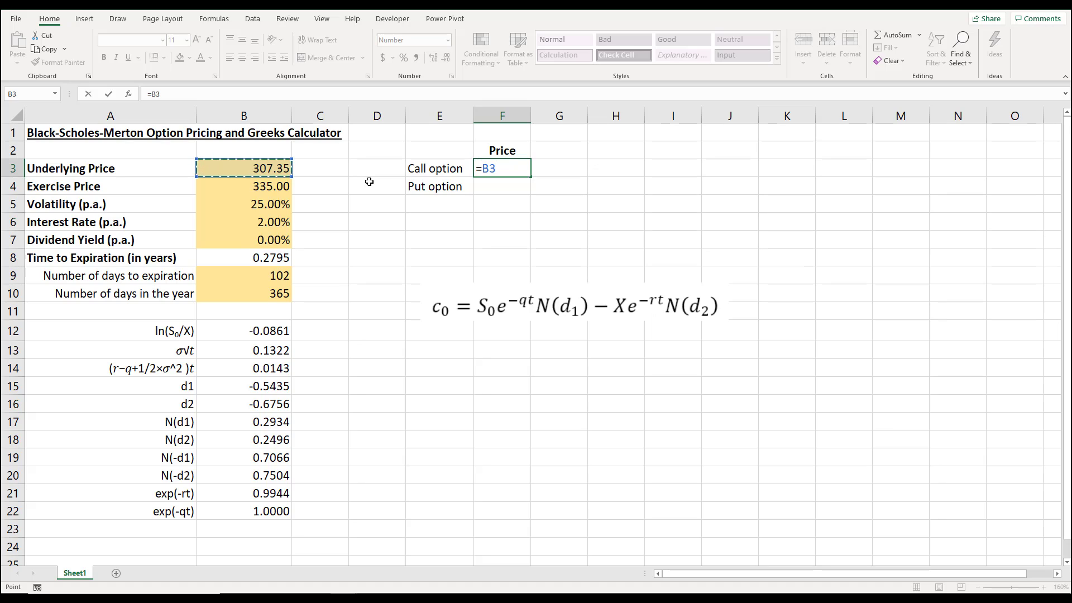
text(*)
click(266, 513)
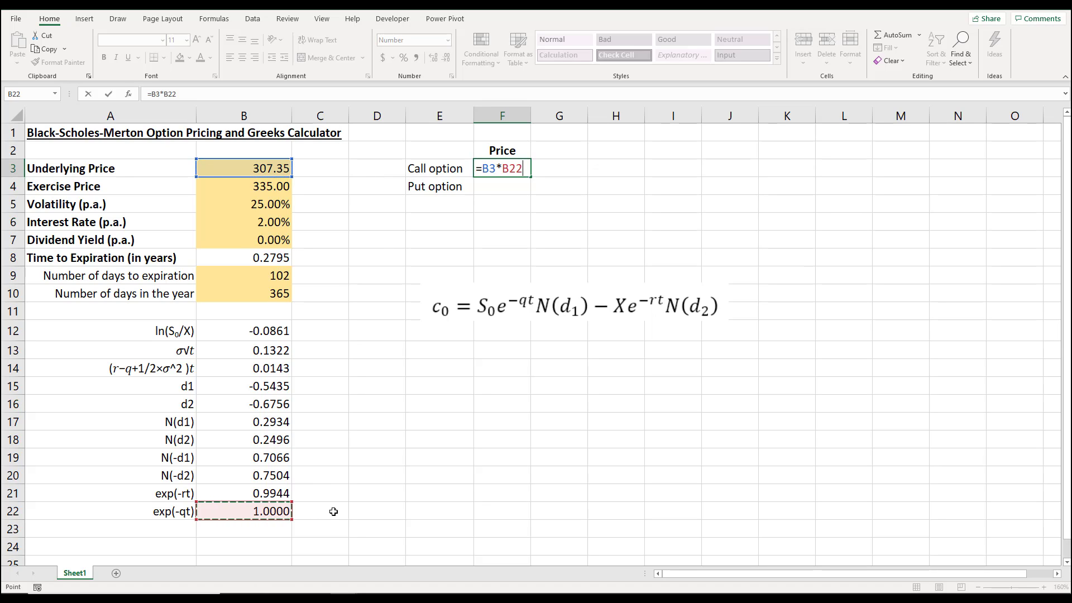
text(*)
click(270, 420)
text(-)
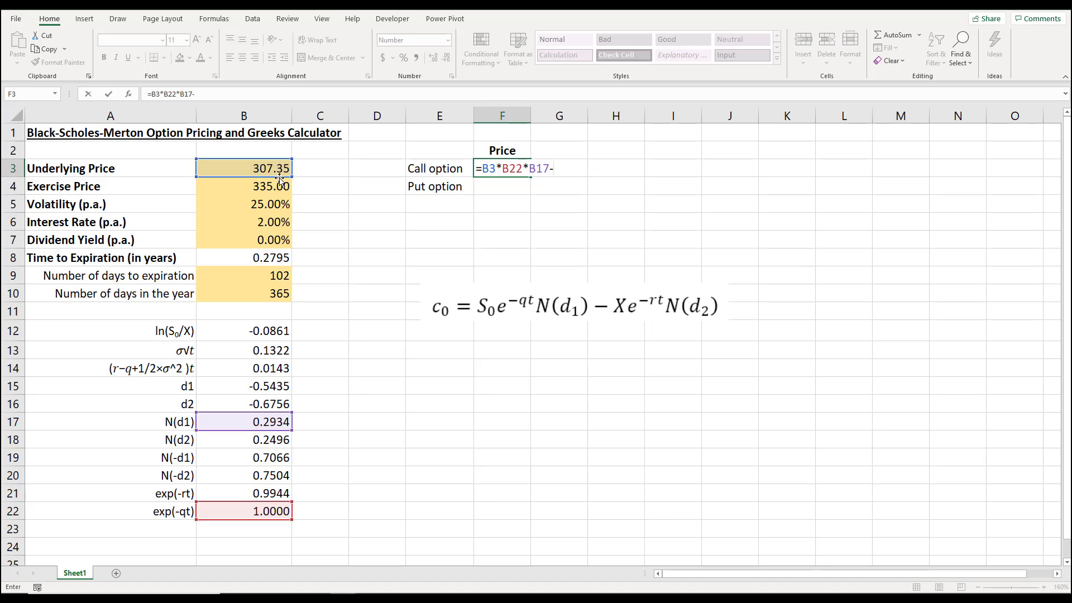
click(256, 189)
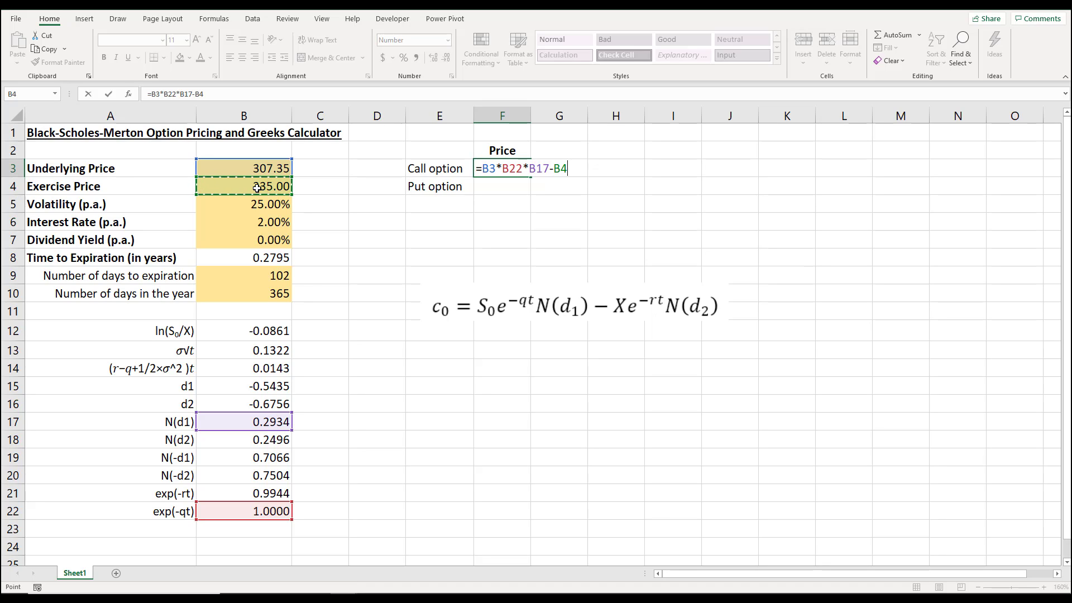
text(*)
click(248, 496)
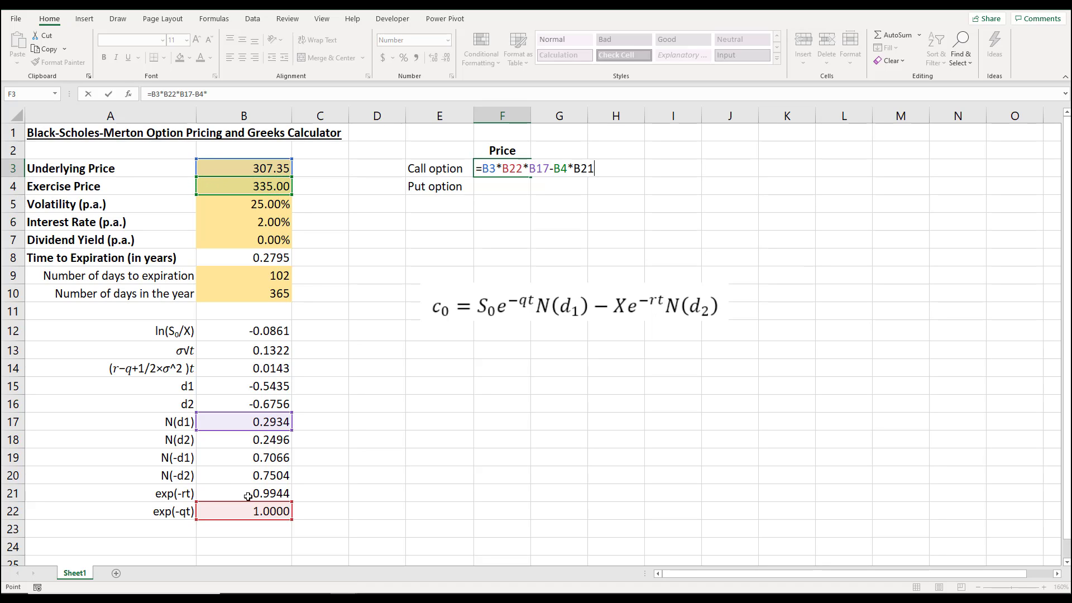
text(*)
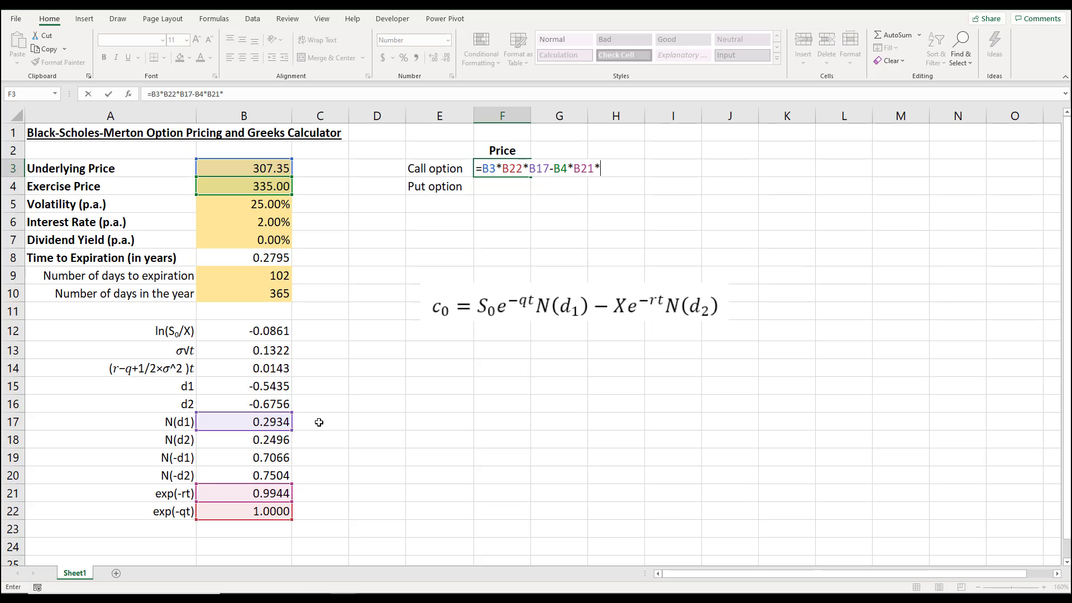
click(259, 440)
key(Return)
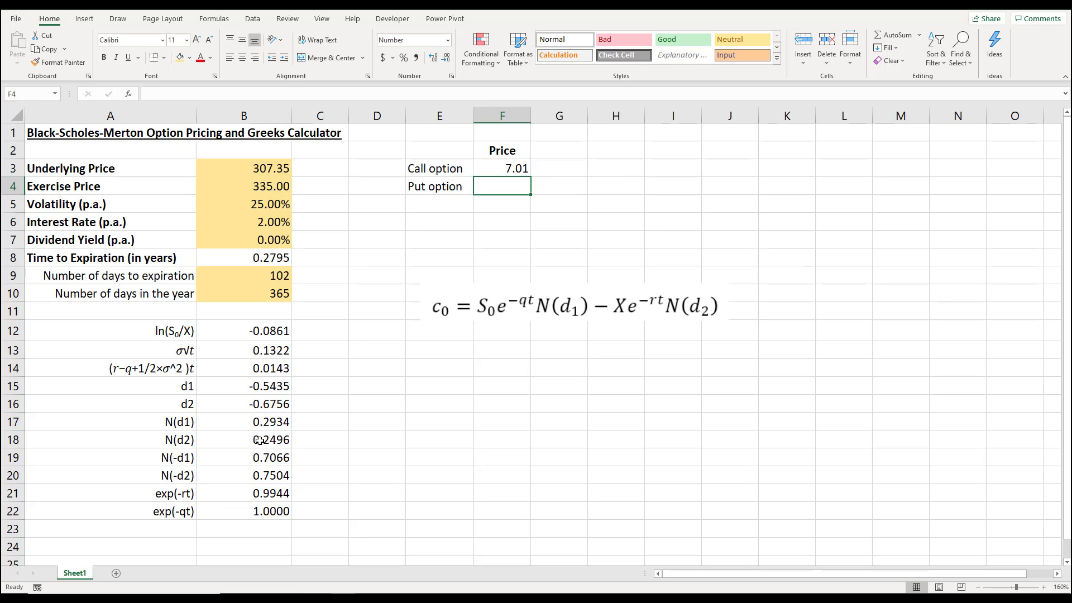
key(Up)
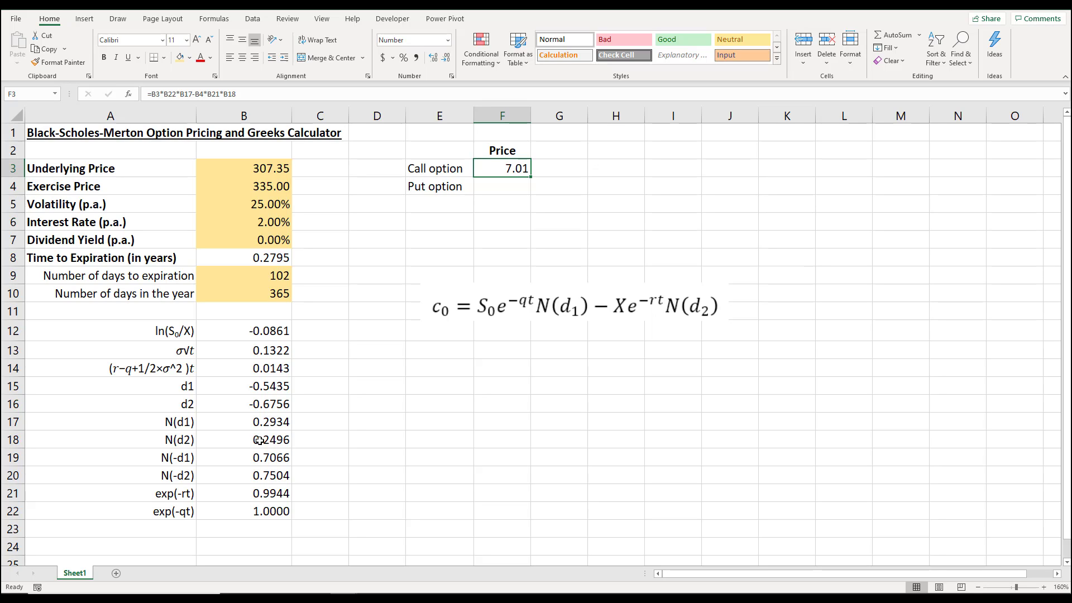
- Calculate the put option price in F4 with the formula =B4*B21*B20-B3*B22*B19
click(517, 190)
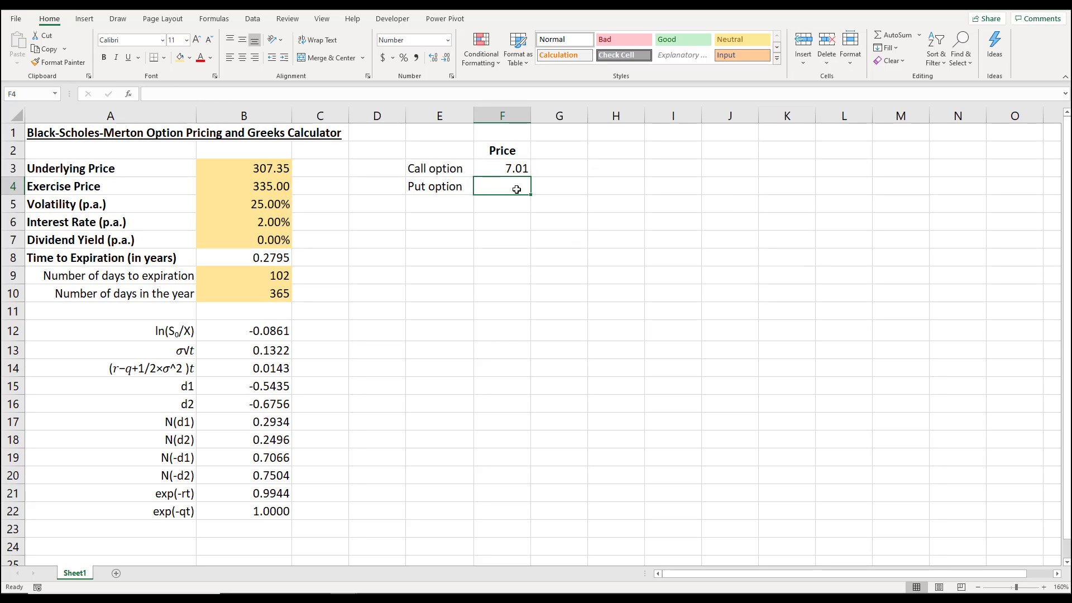
text(=)
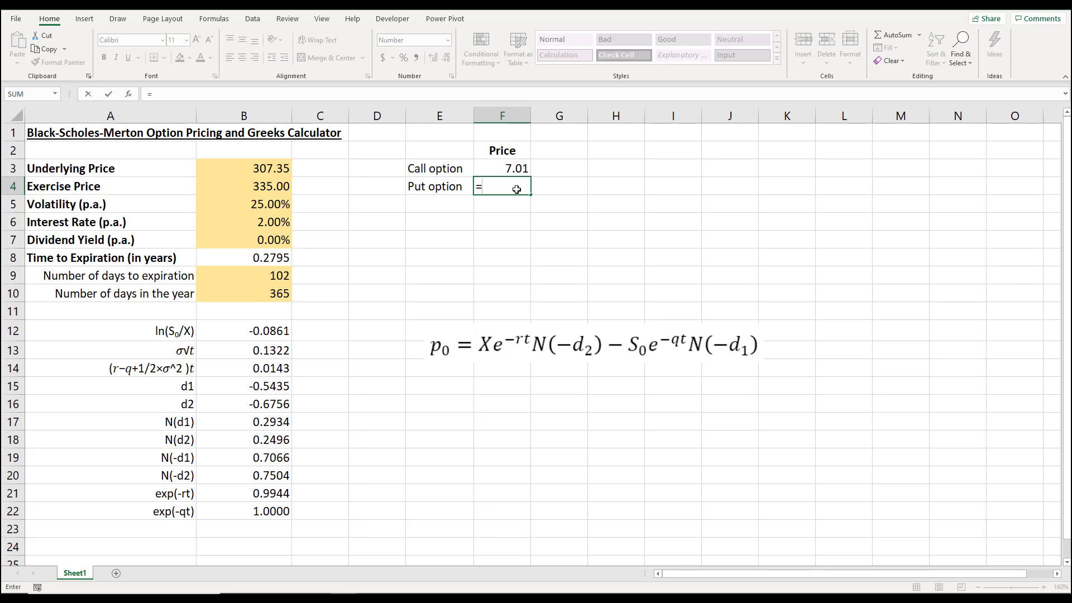
click(265, 190)
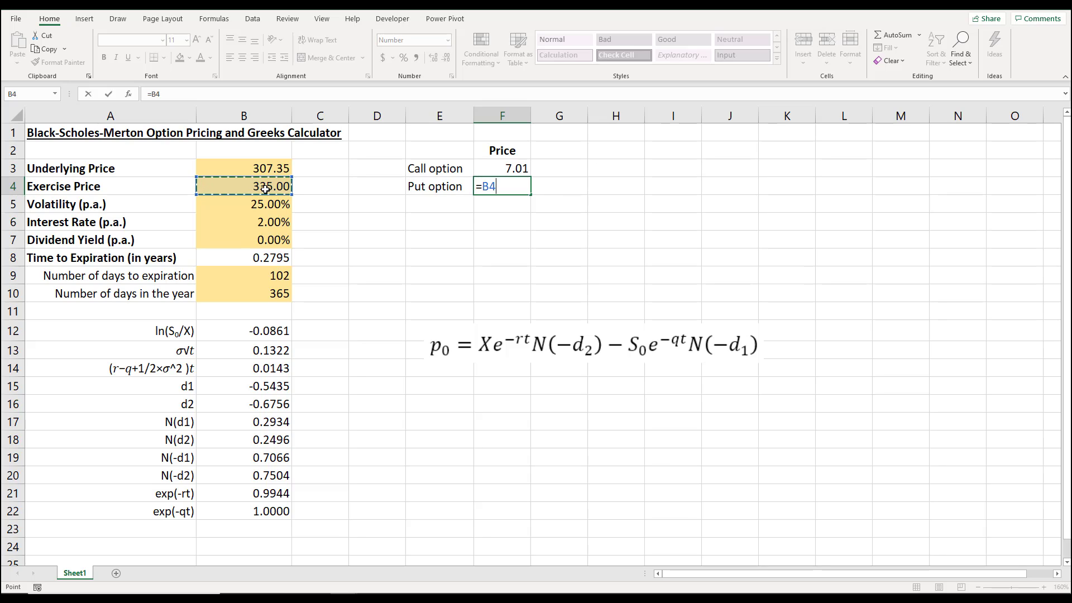
text(*)
click(270, 494)
text(*)
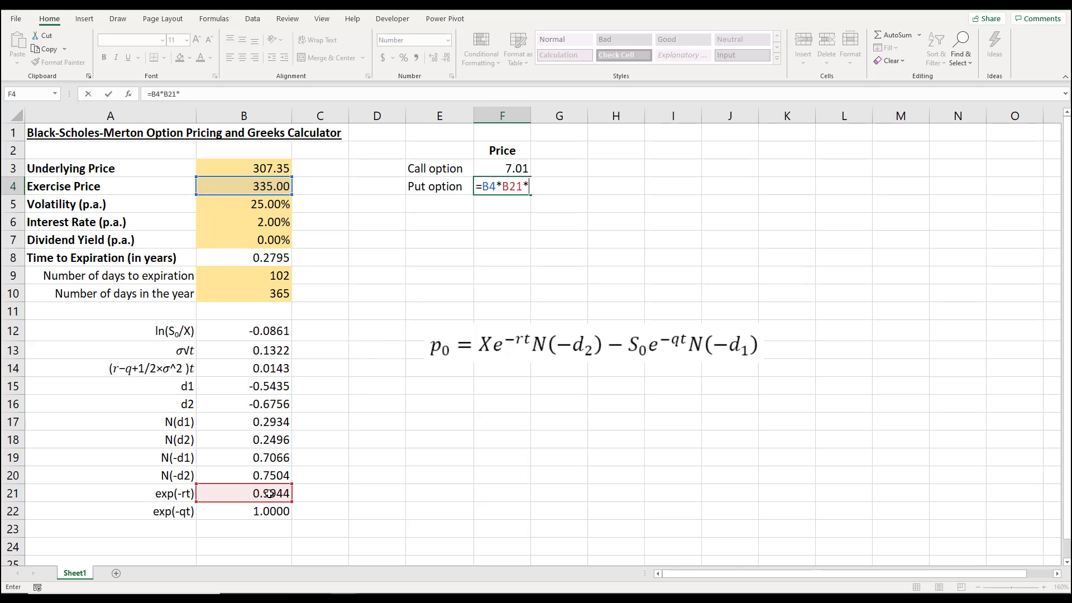
click(241, 475)
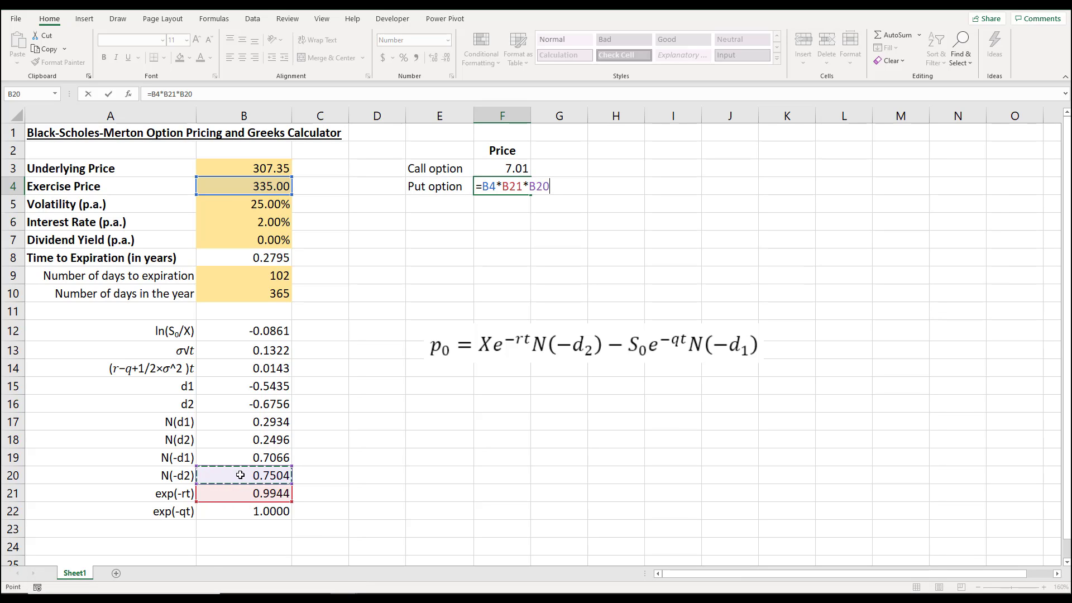
text(-)
click(264, 166)
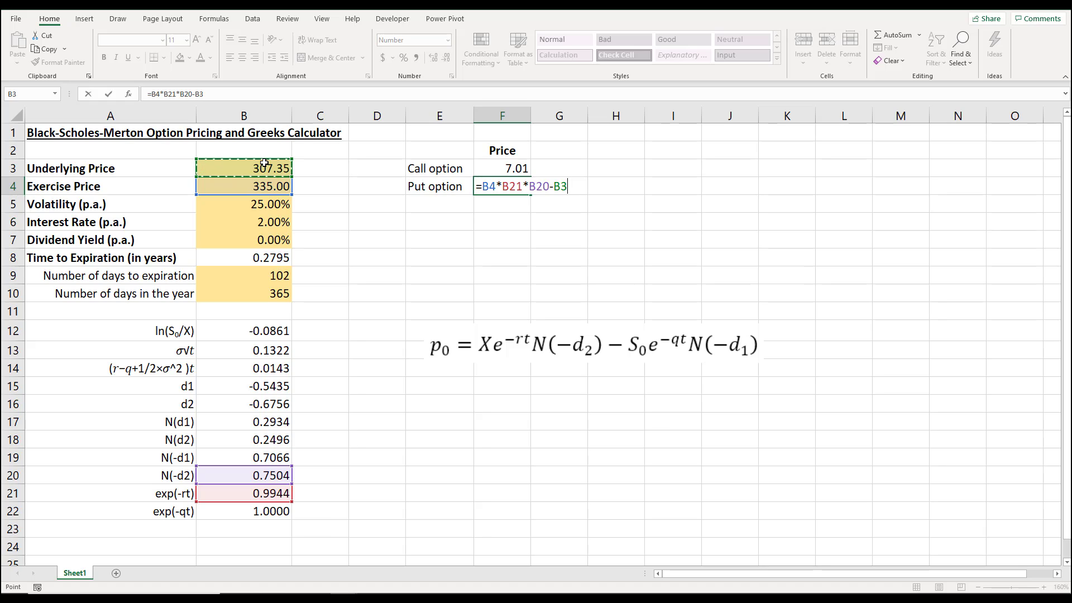
text(*)
click(277, 528)
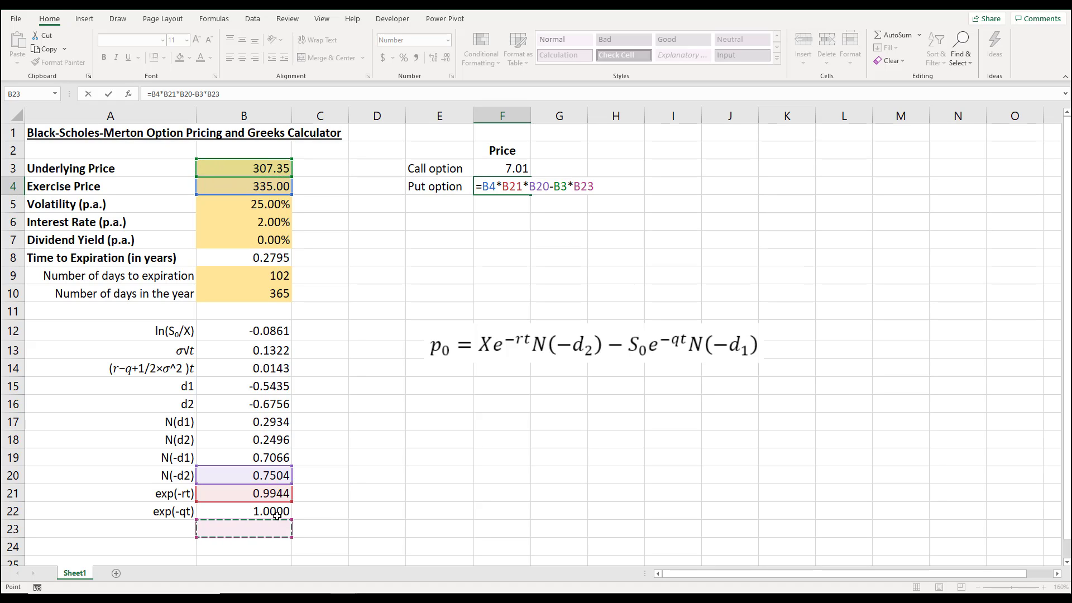
click(281, 510)
text(*)
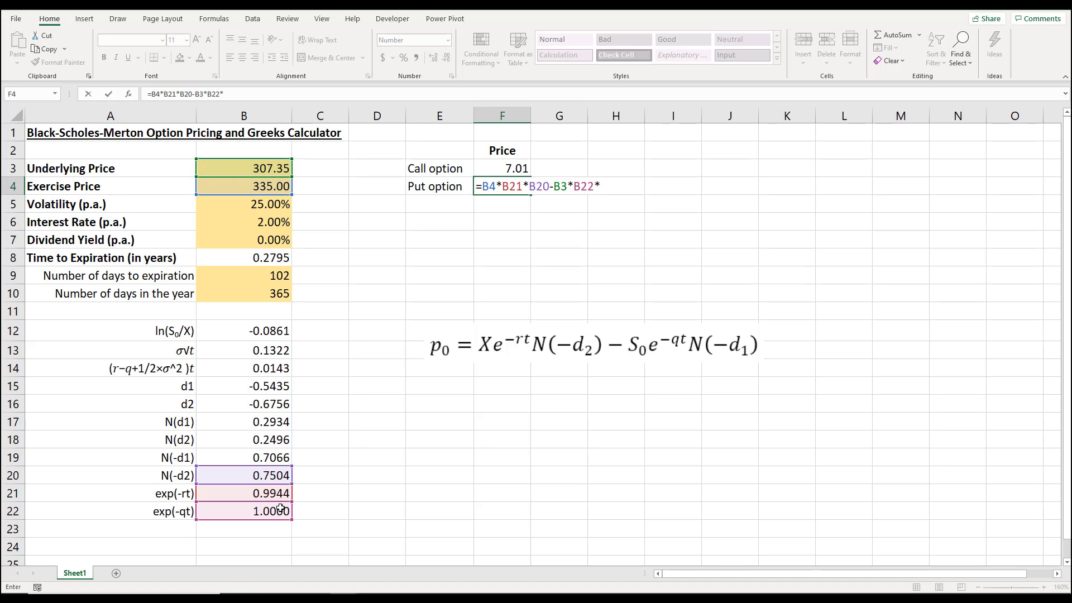
click(265, 455)
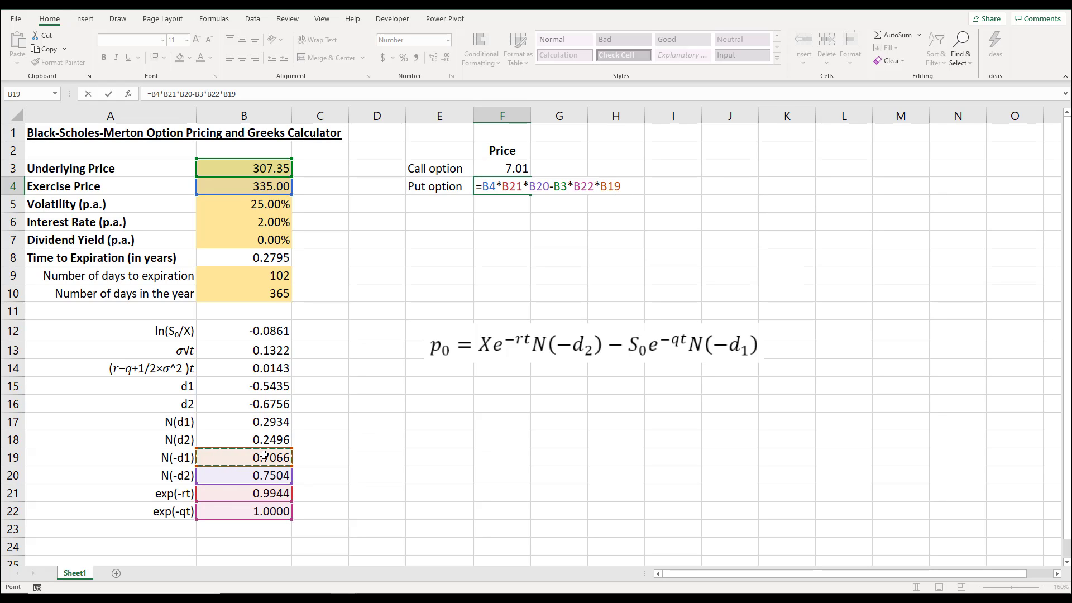
key(ctrl+Return)
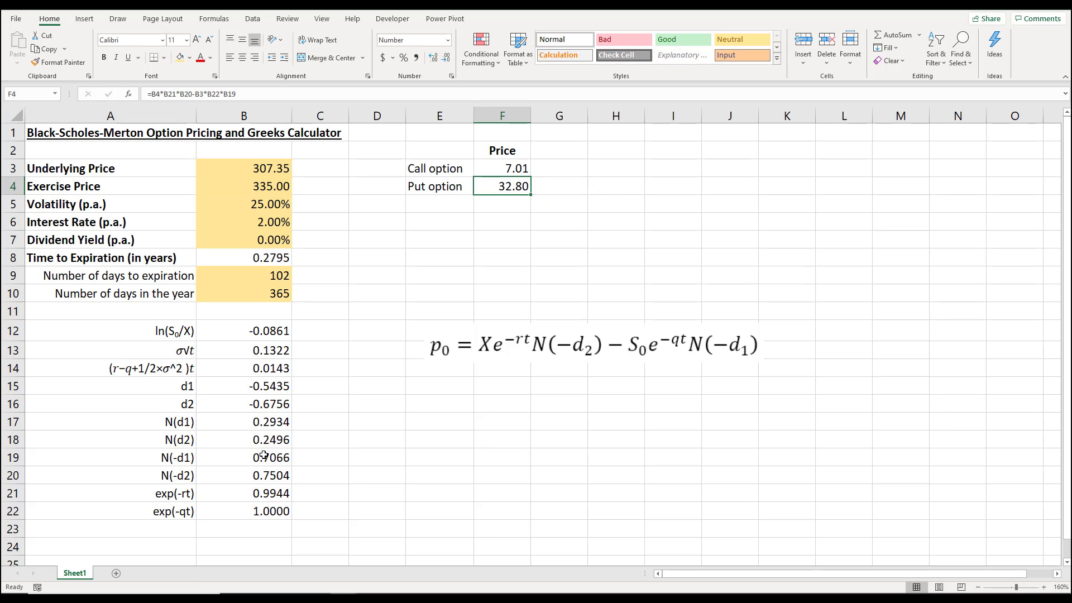